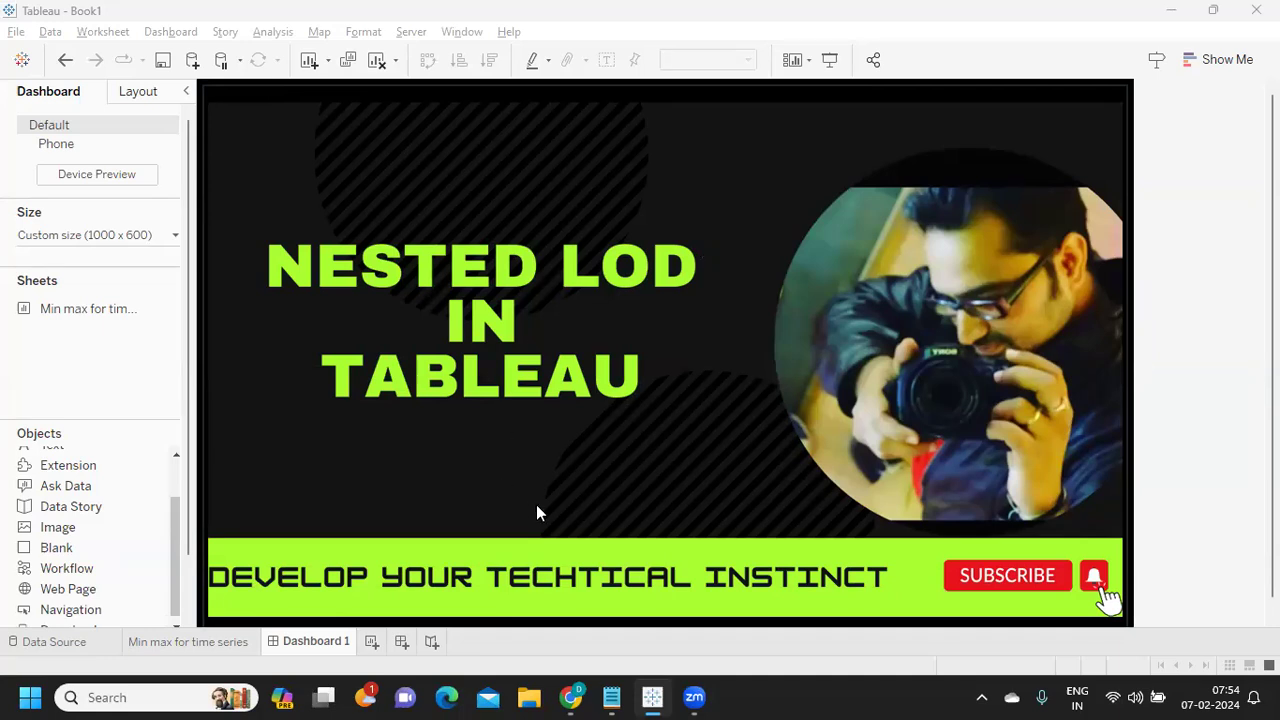
- On the "Min max for time series" sheet, break Order Date down on Rows by year and month, without the quarter level
click(229, 641)
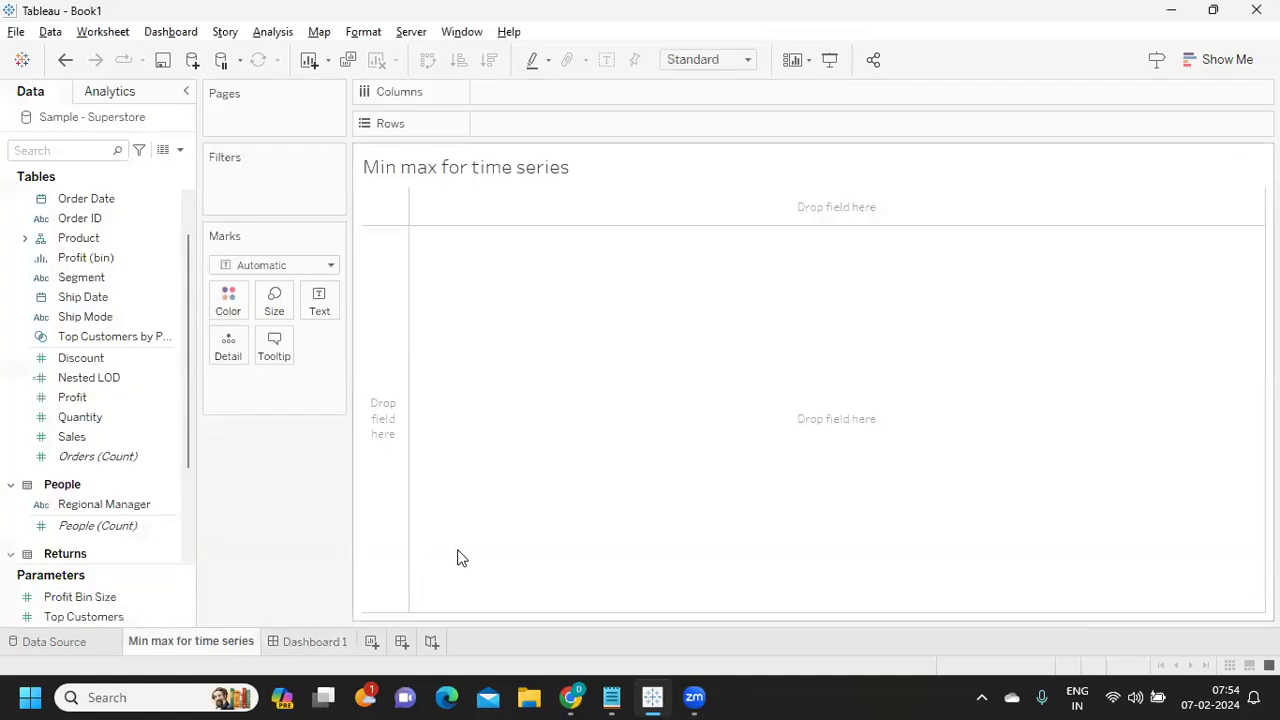
click(160, 281)
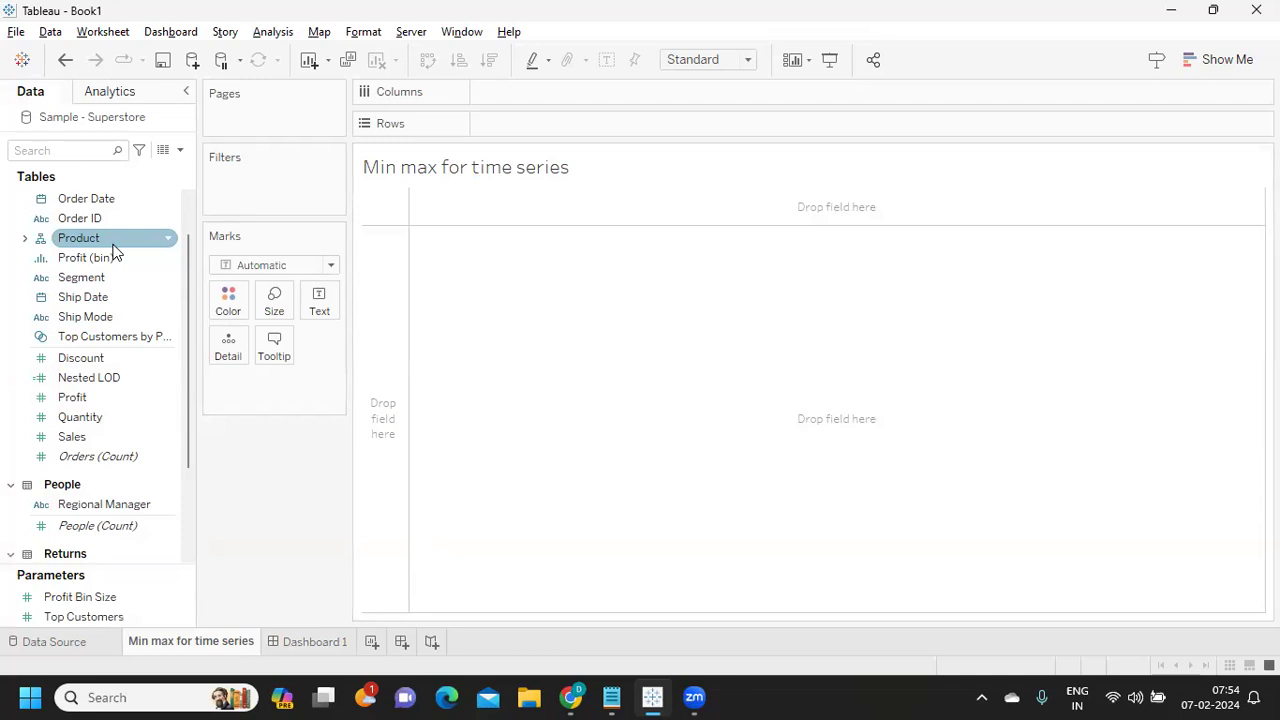
click(100, 203)
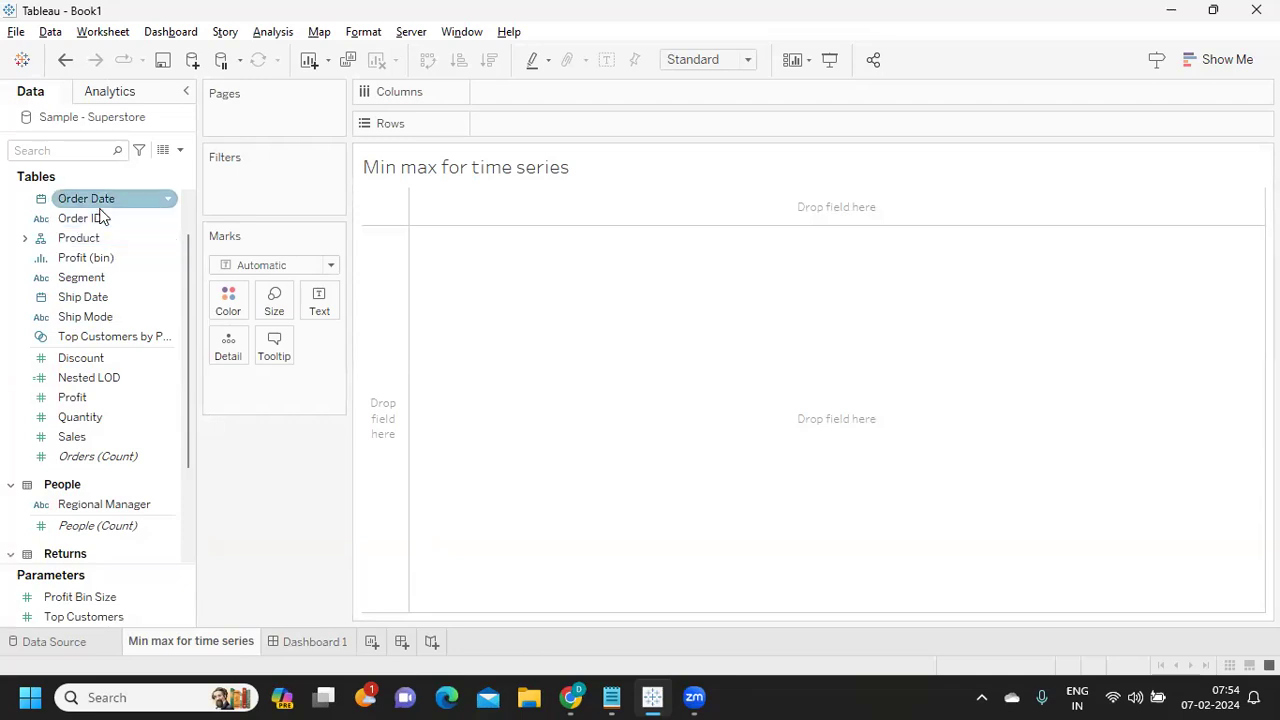
drag(100, 203, 557, 138)
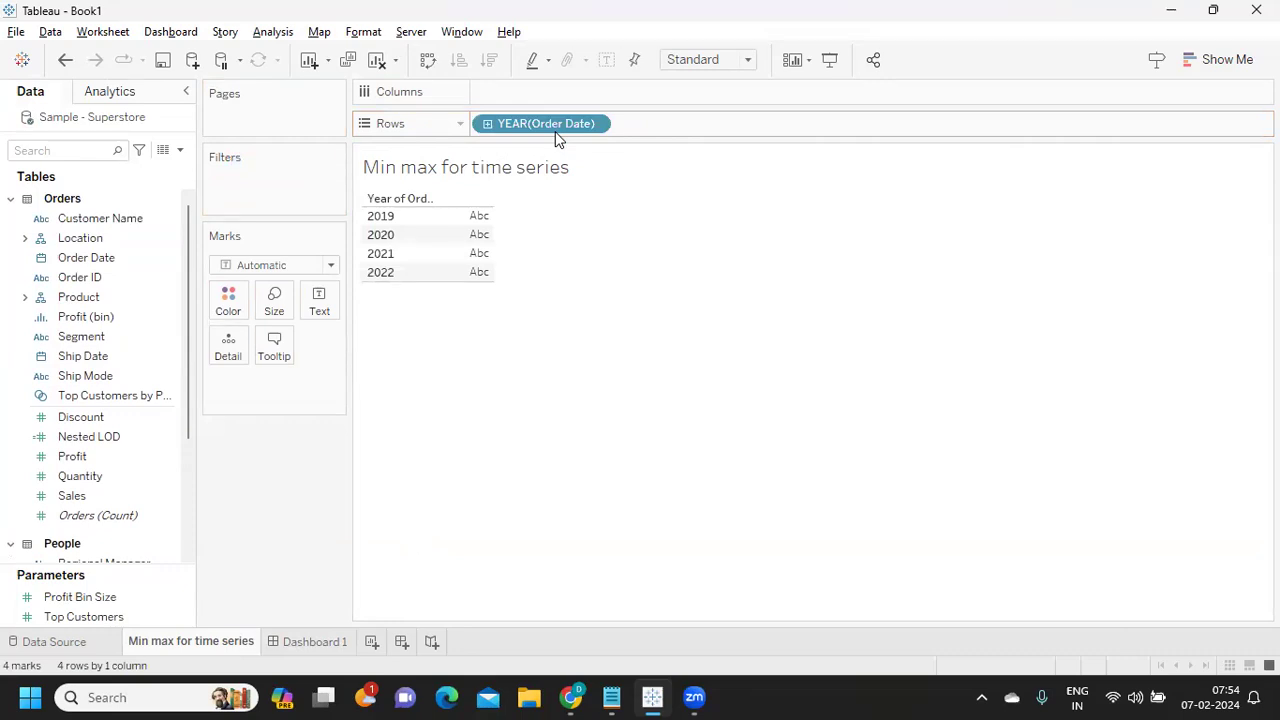
click(487, 124)
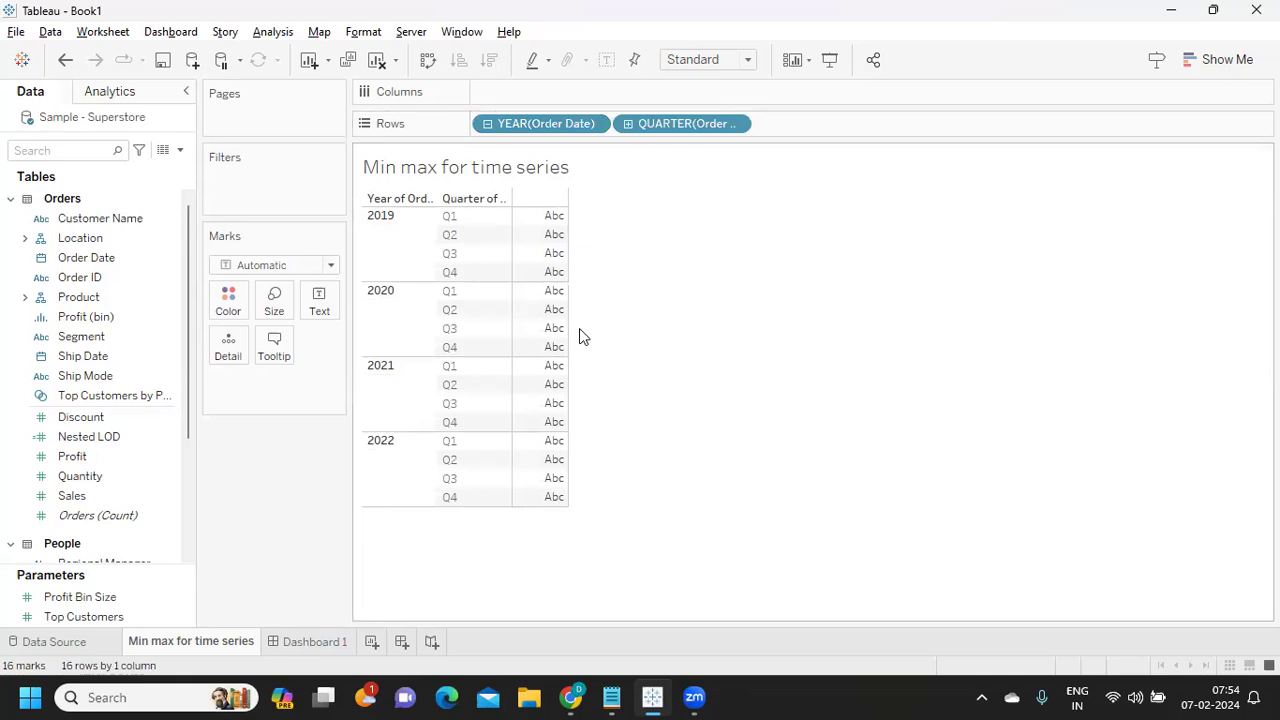
click(630, 124)
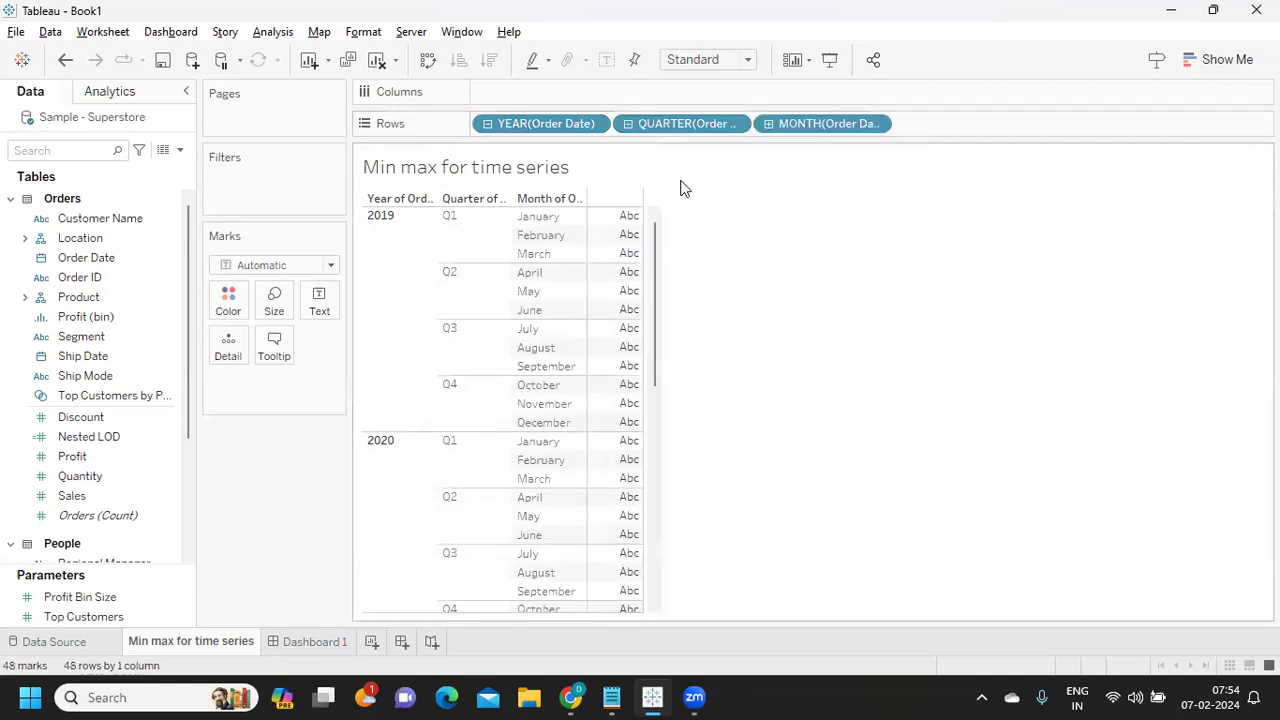
drag(680, 123, 913, 584)
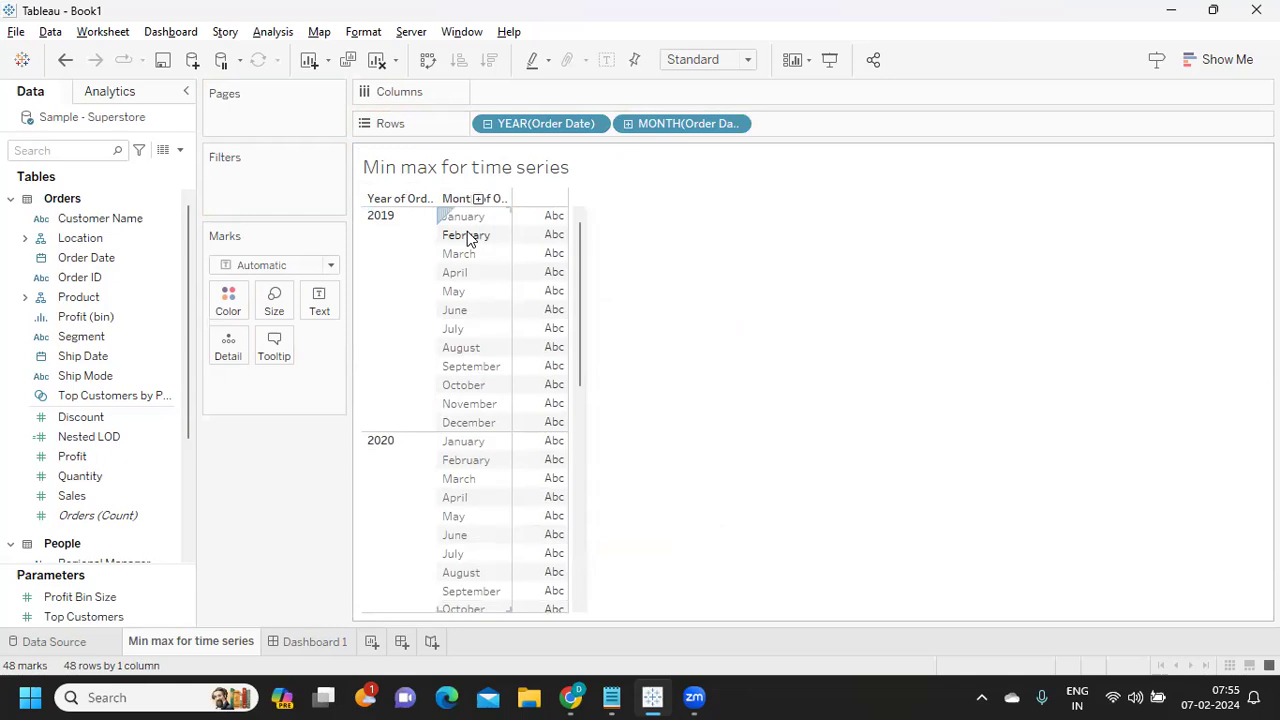
- Find the Sales field and show its sum as text for each month in the table
click(56, 152)
text(sa)
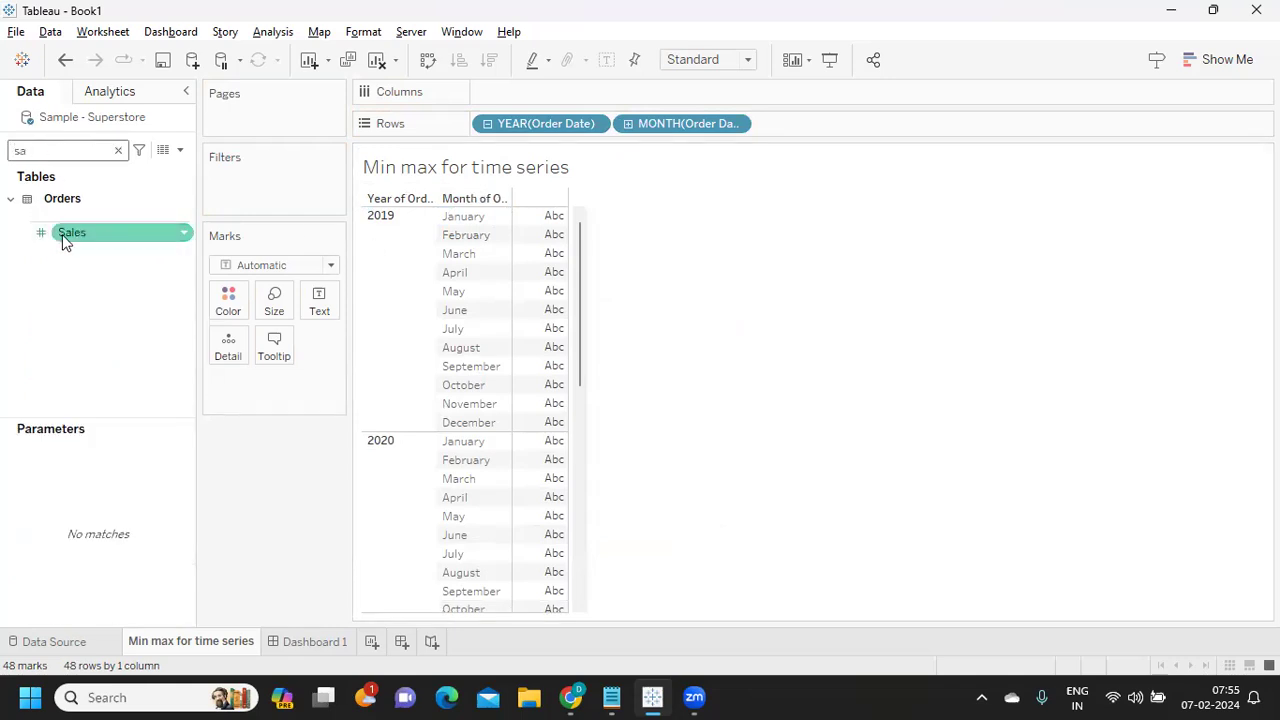
drag(62, 234, 312, 305)
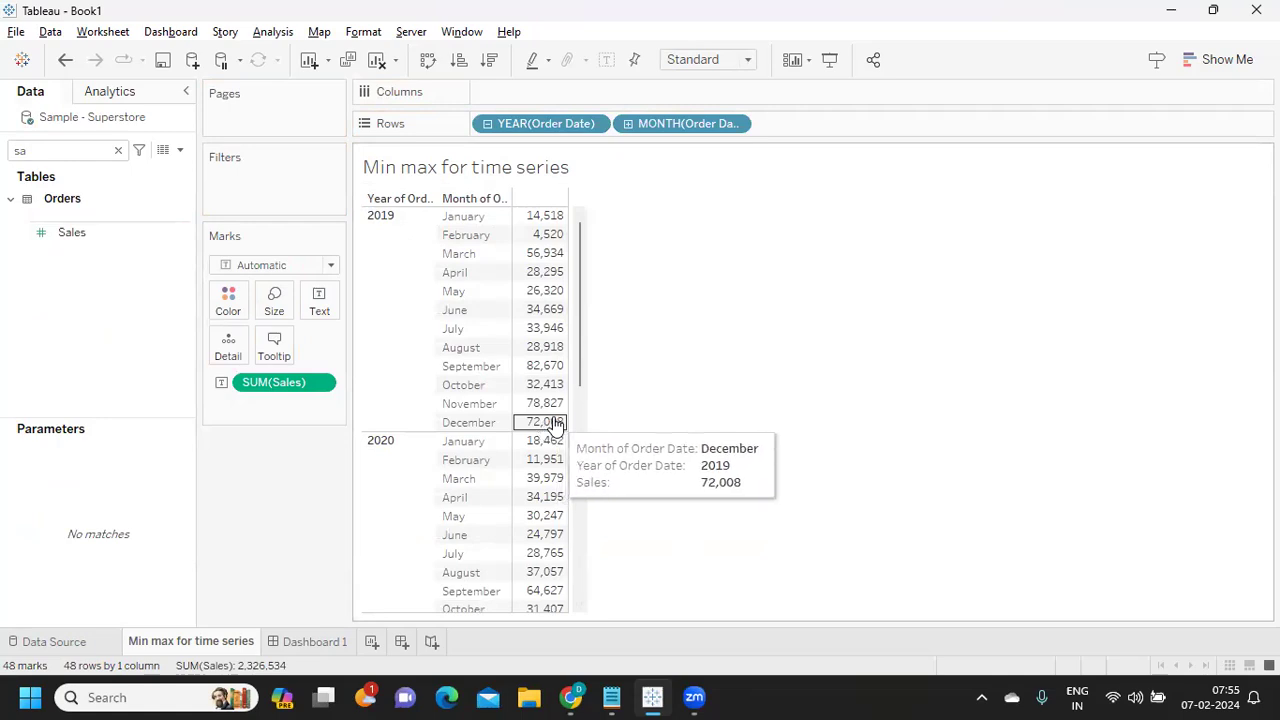
- Clear the field search, create a calculated field named "Lod Expressions", and arrange its editor so the table values stay uncovered
click(118, 150)
click(180, 150)
click(137, 169)
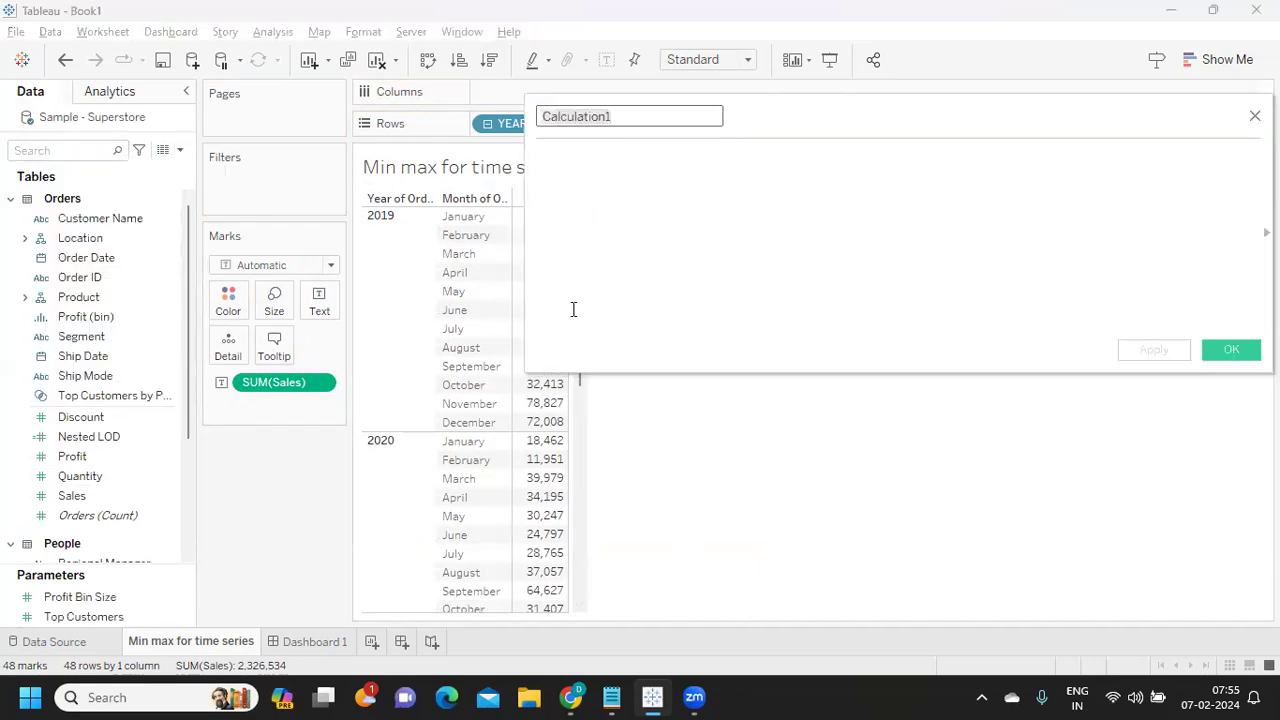
key(BackSpace)
text(Lod Expressions)
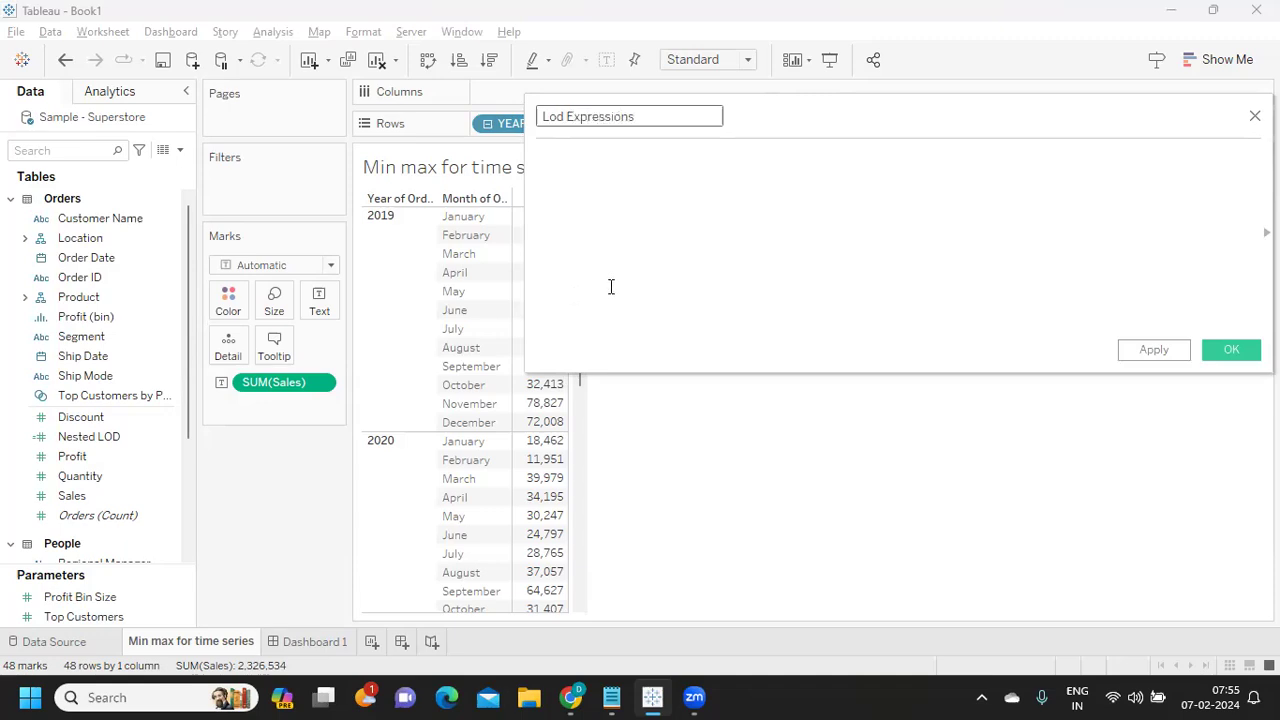
drag(841, 138, 822, 250)
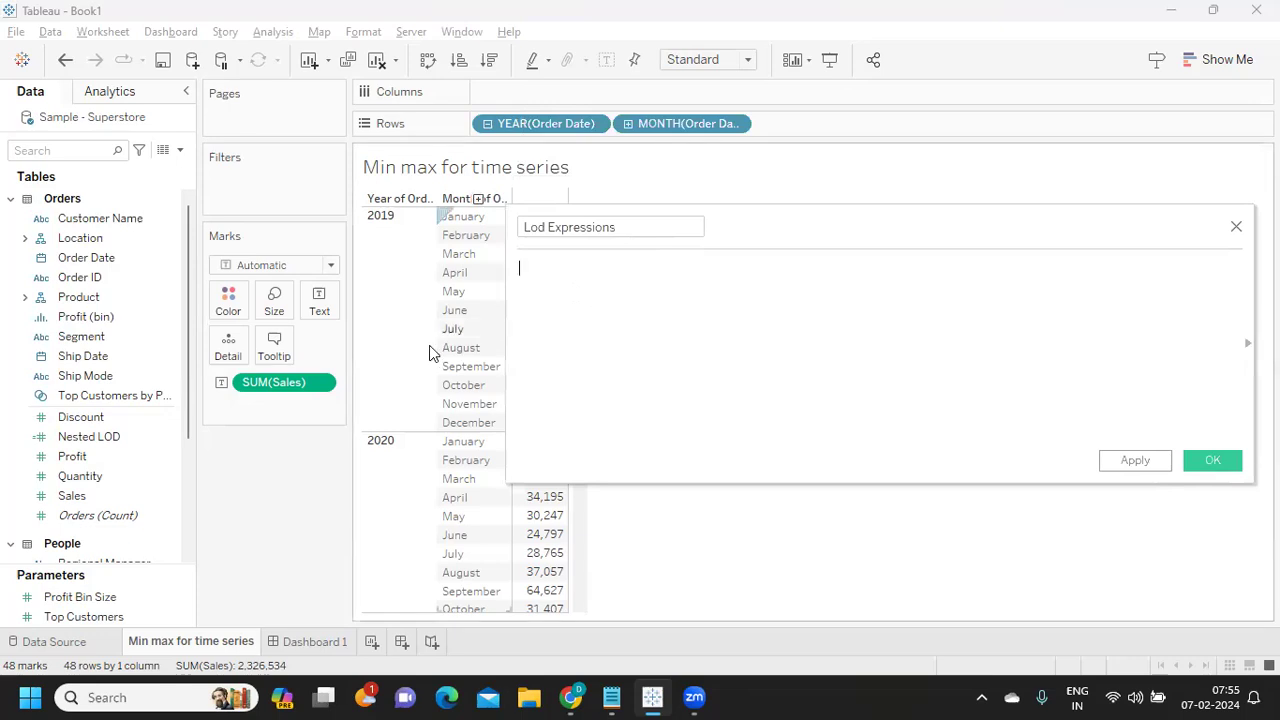
drag(506, 347, 743, 347)
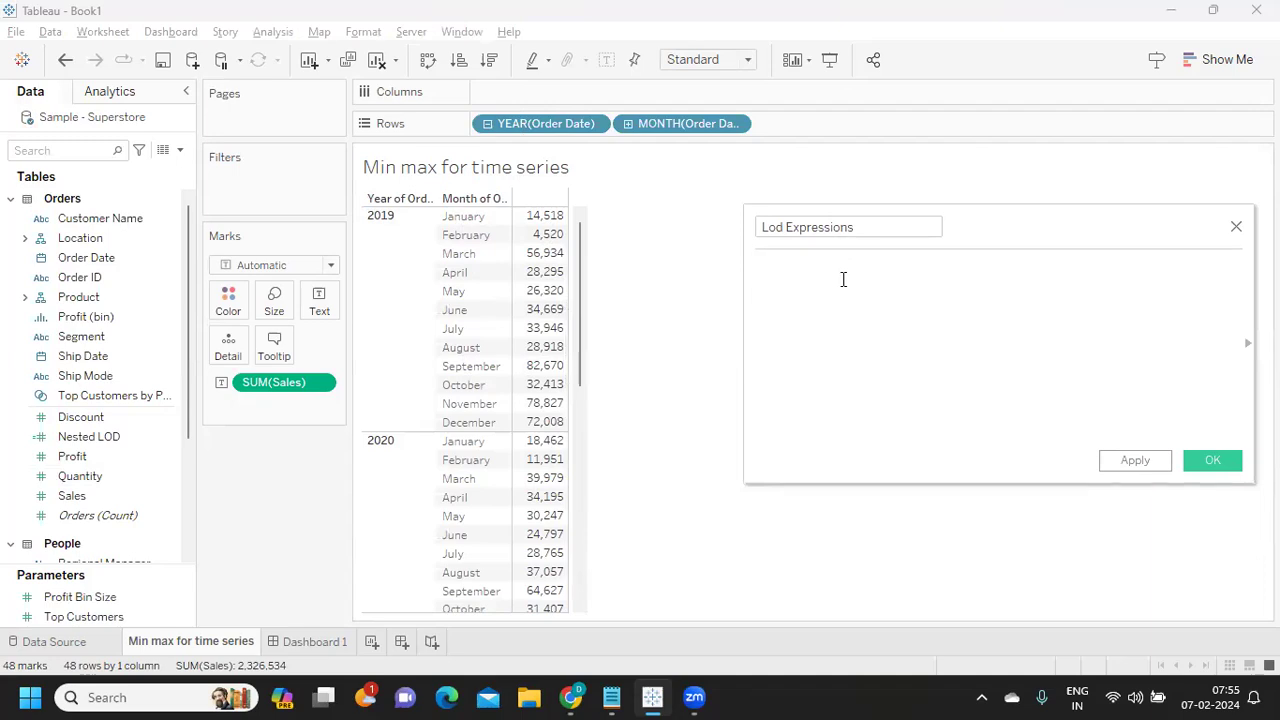
- Begin the formula with {FIXED DATETRUNC('month',[Order Date]) to fix the calculation at month level
text([f)
key(BackSpace)
key(BackSpace)
text({fix)
key(Return)
text(date)
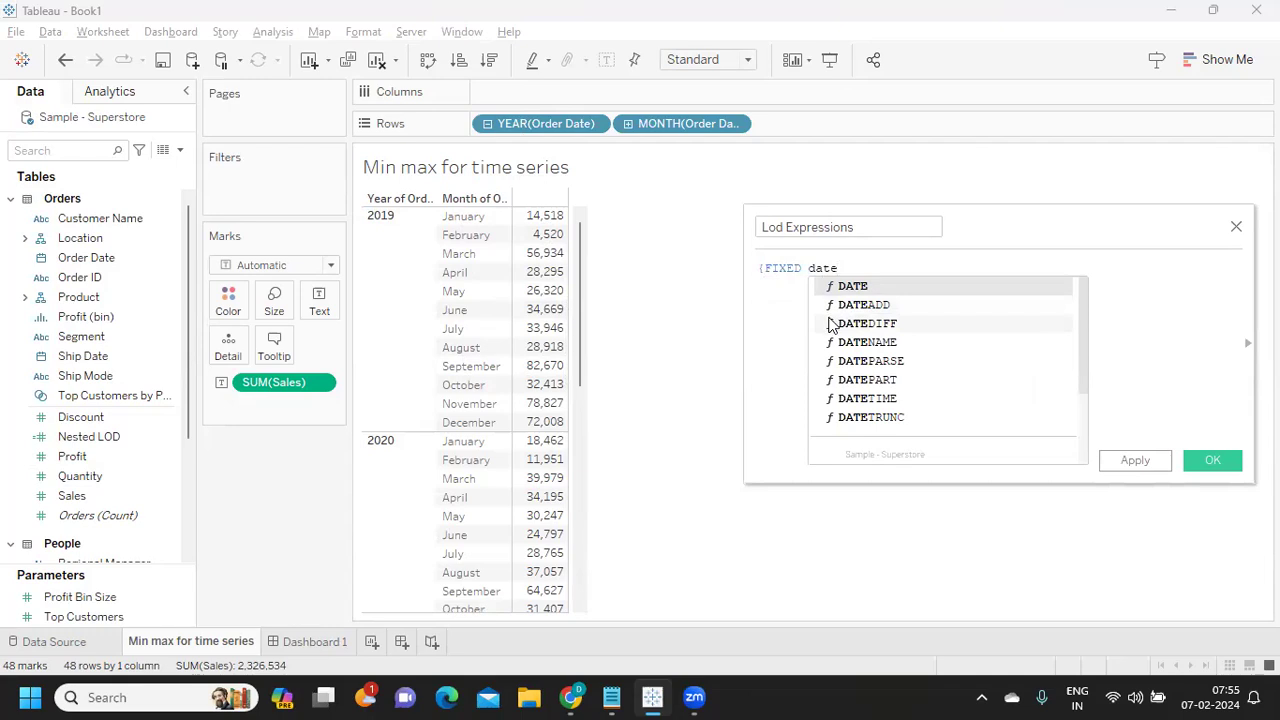
key(Down)
key(Down)
key(Down)
key(Down)
key(Down)
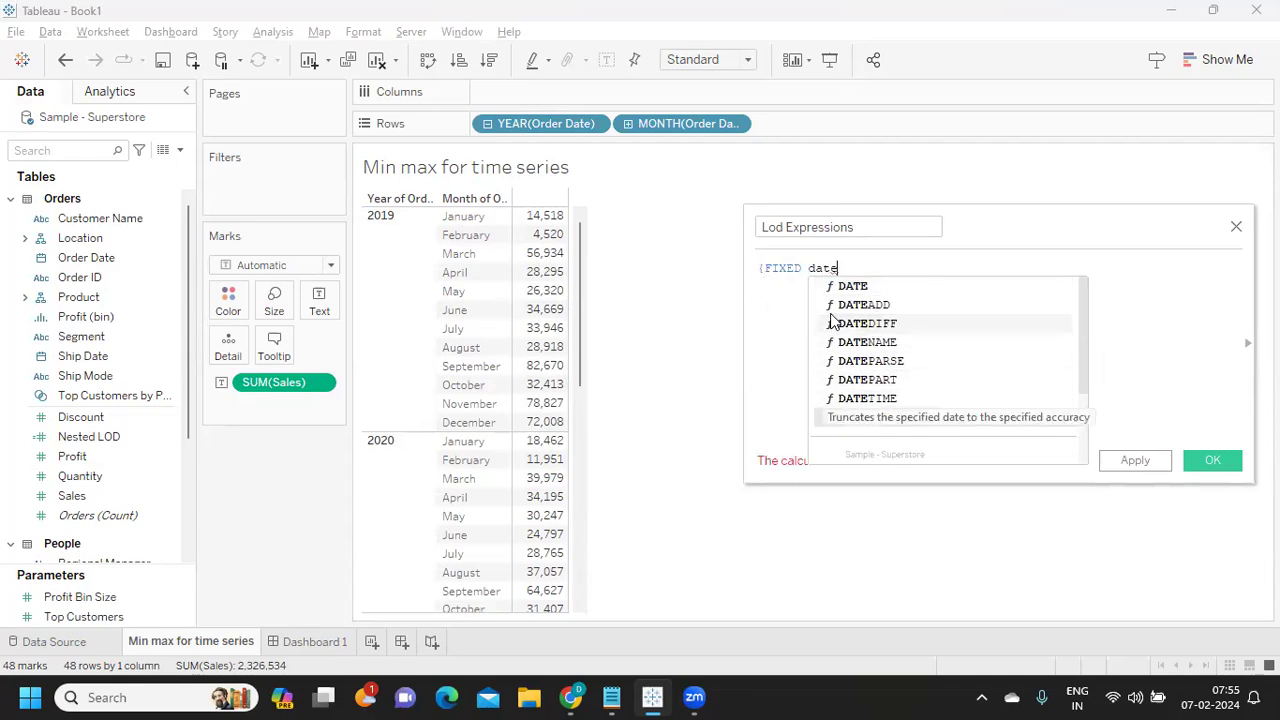
key(Return)
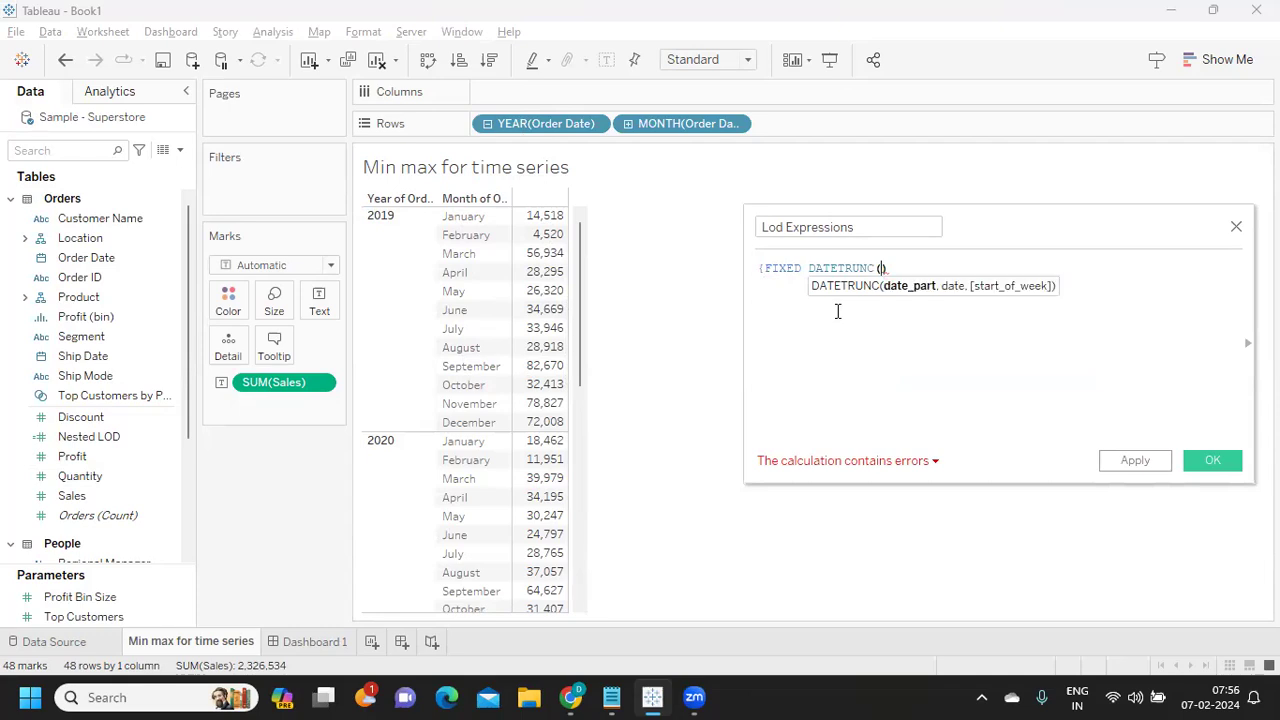
text('month)
text(',ord)
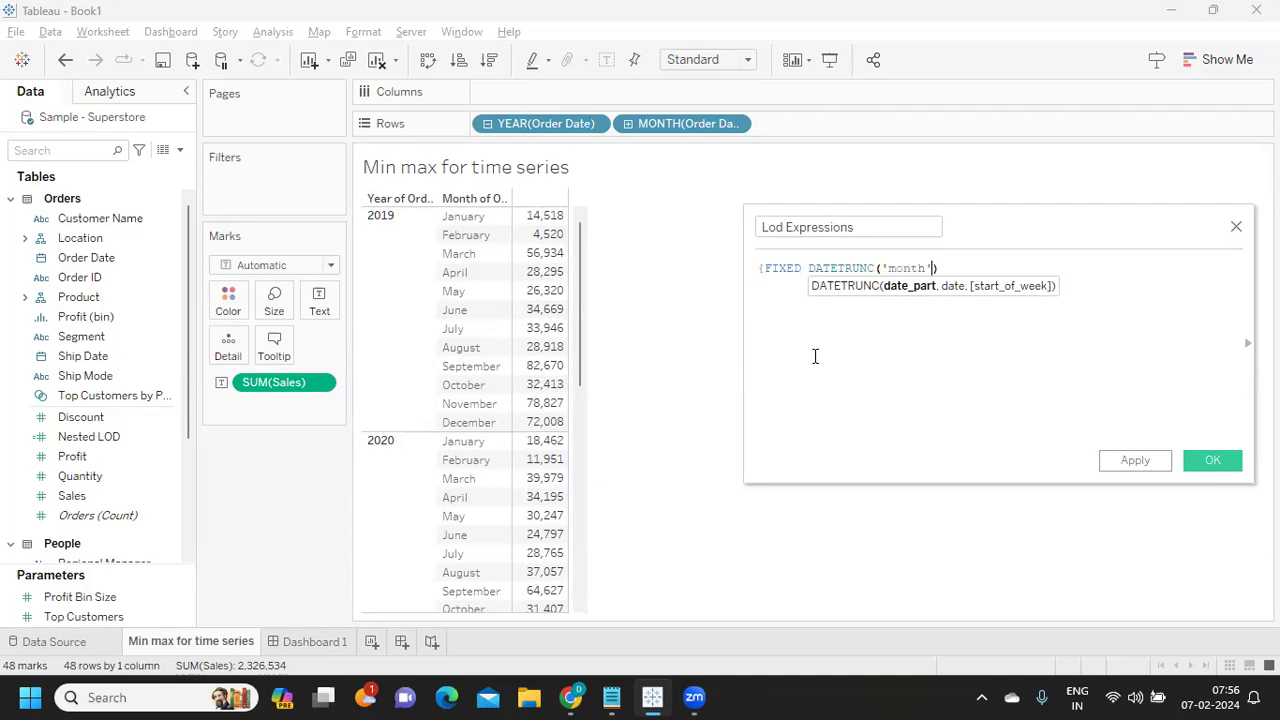
key(Down)
key(Return)
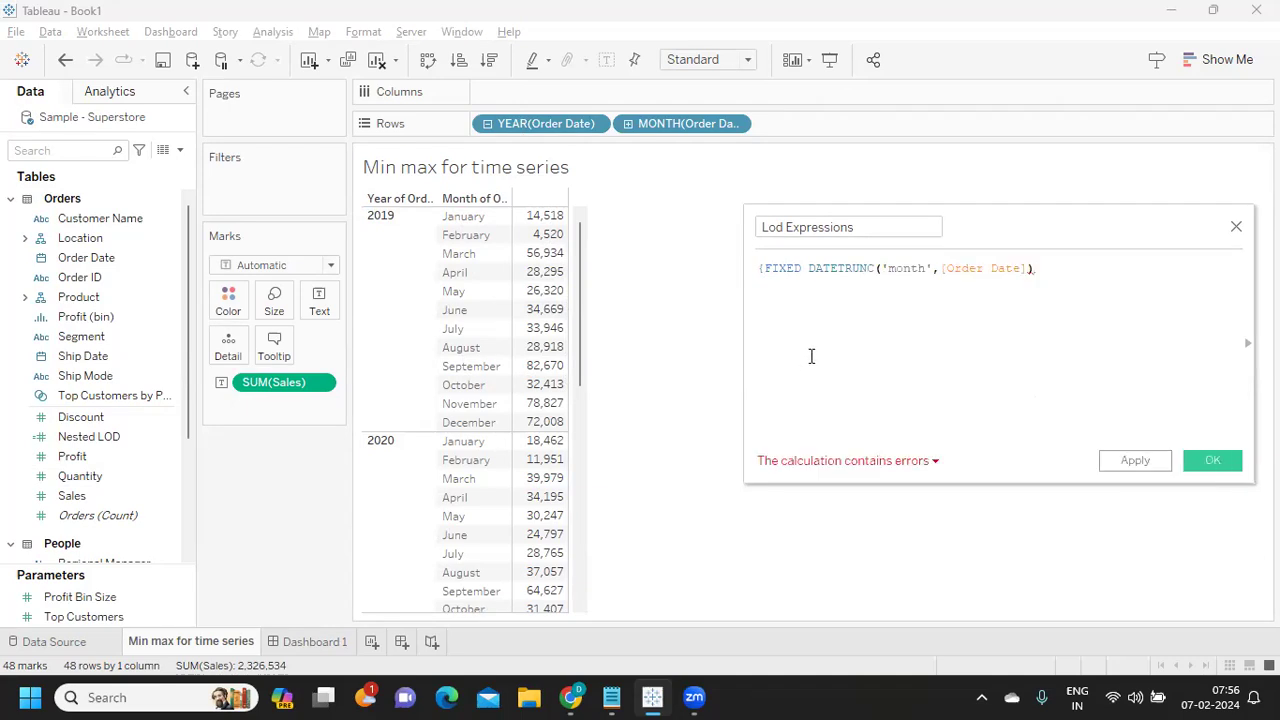
- Complete the formula with :sum([Sales])} and save the calculated field
text(:sum(sal)
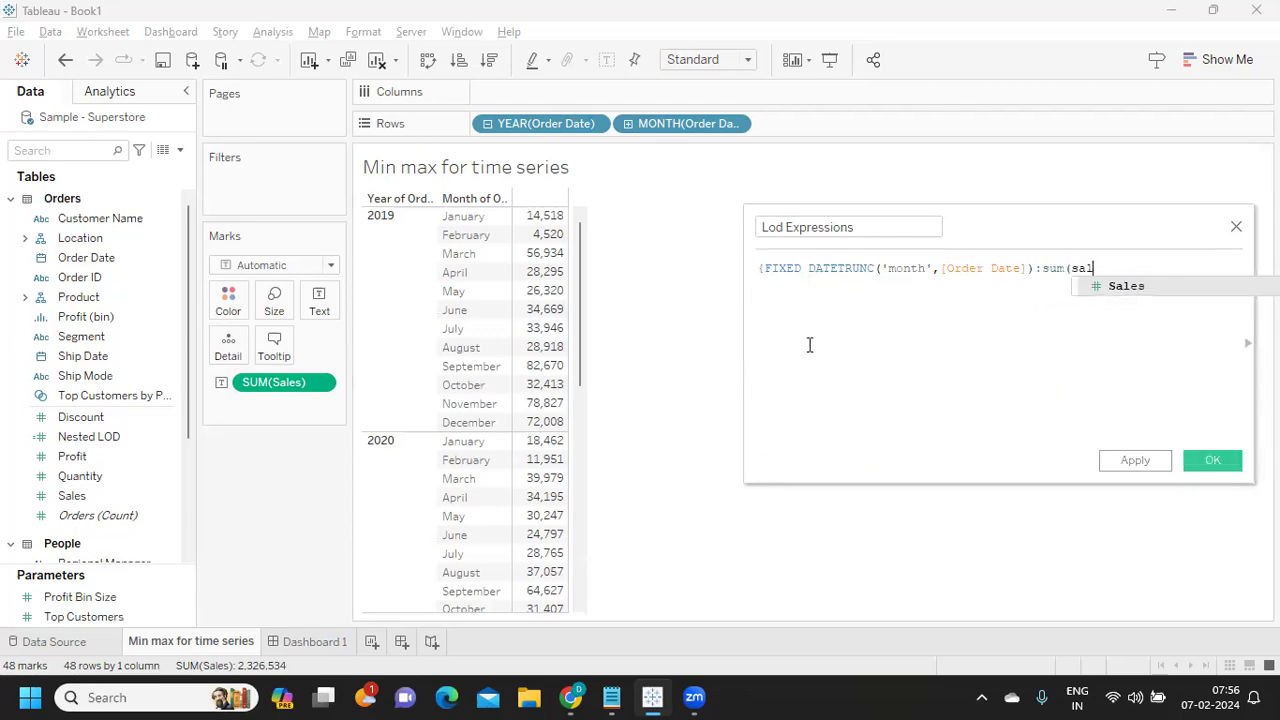
key(Return)
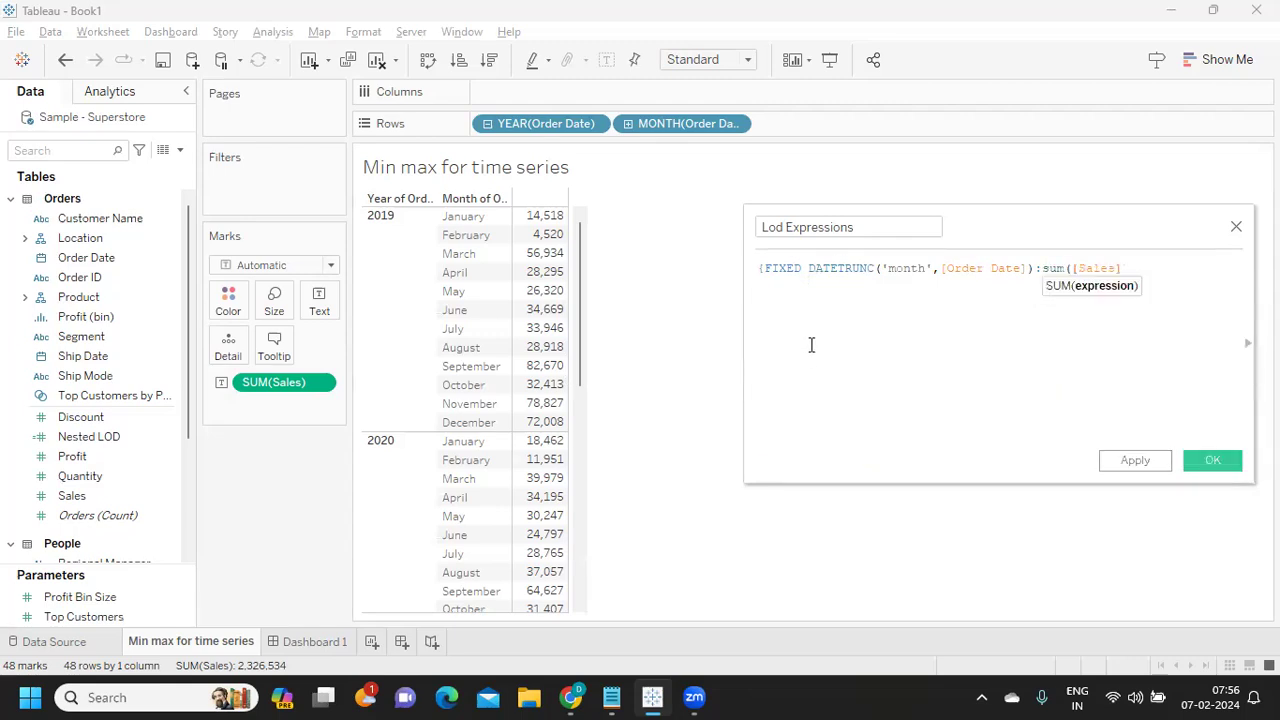
text()})
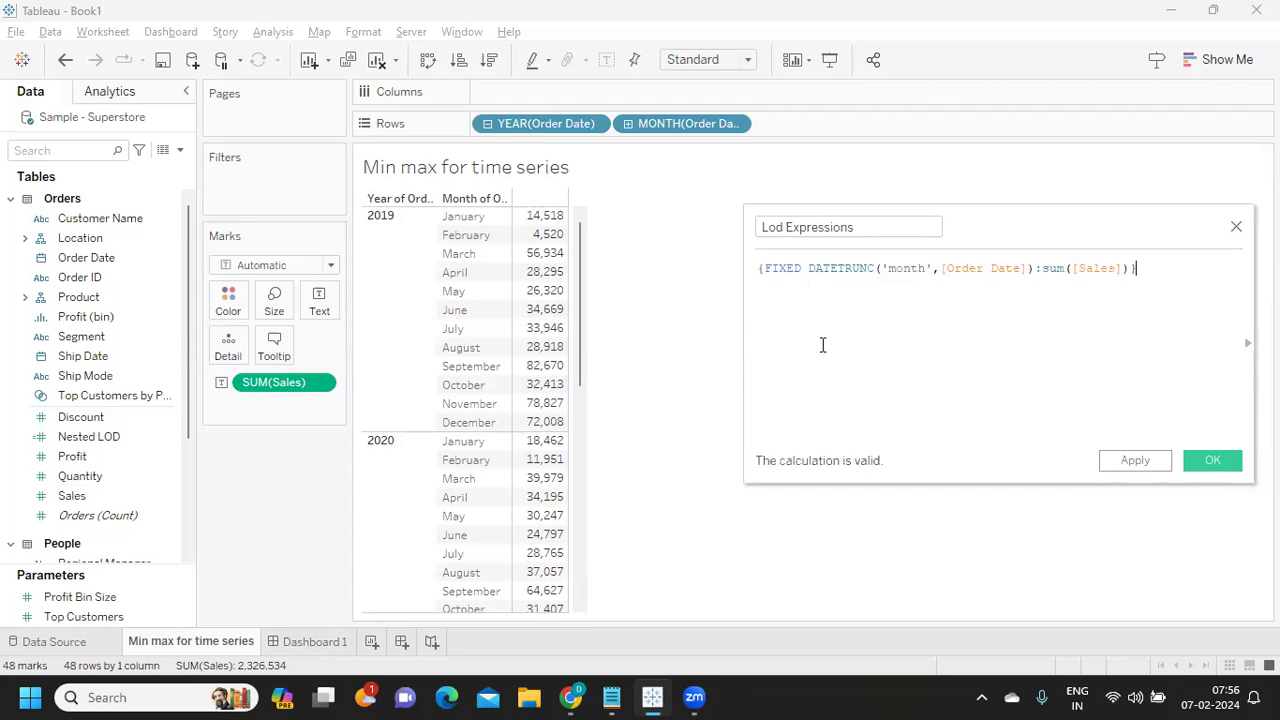
click(1133, 462)
click(1213, 461)
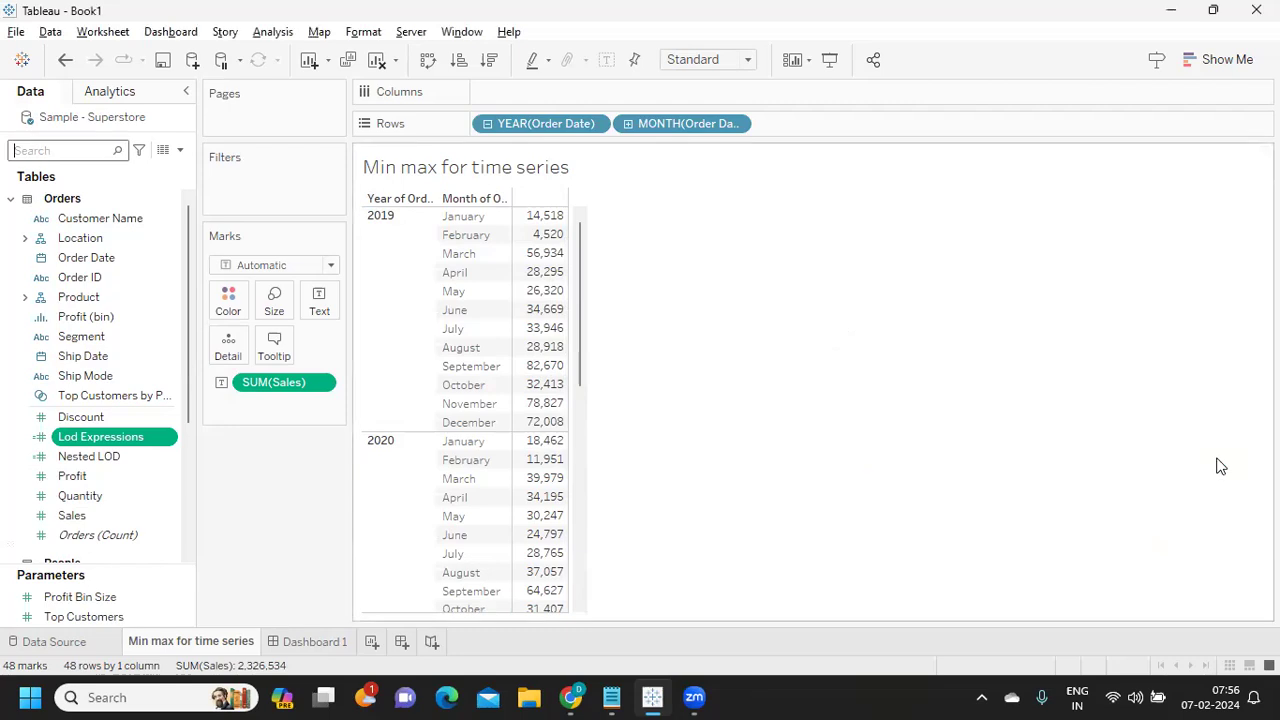
- Add Lod Expressions beside Sales in a text table with measure names on Columns and dates on Rows, and widen the measure columns
drag(84, 438, 320, 302)
click(1217, 59)
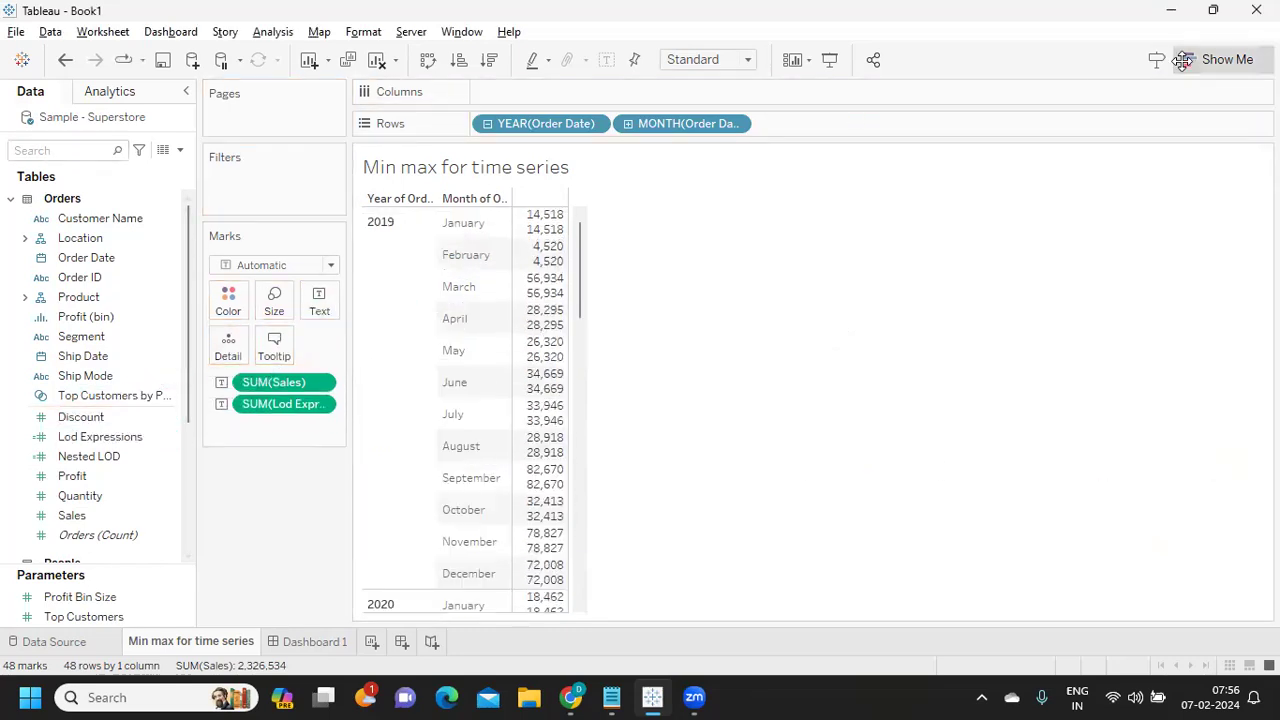
click(1134, 112)
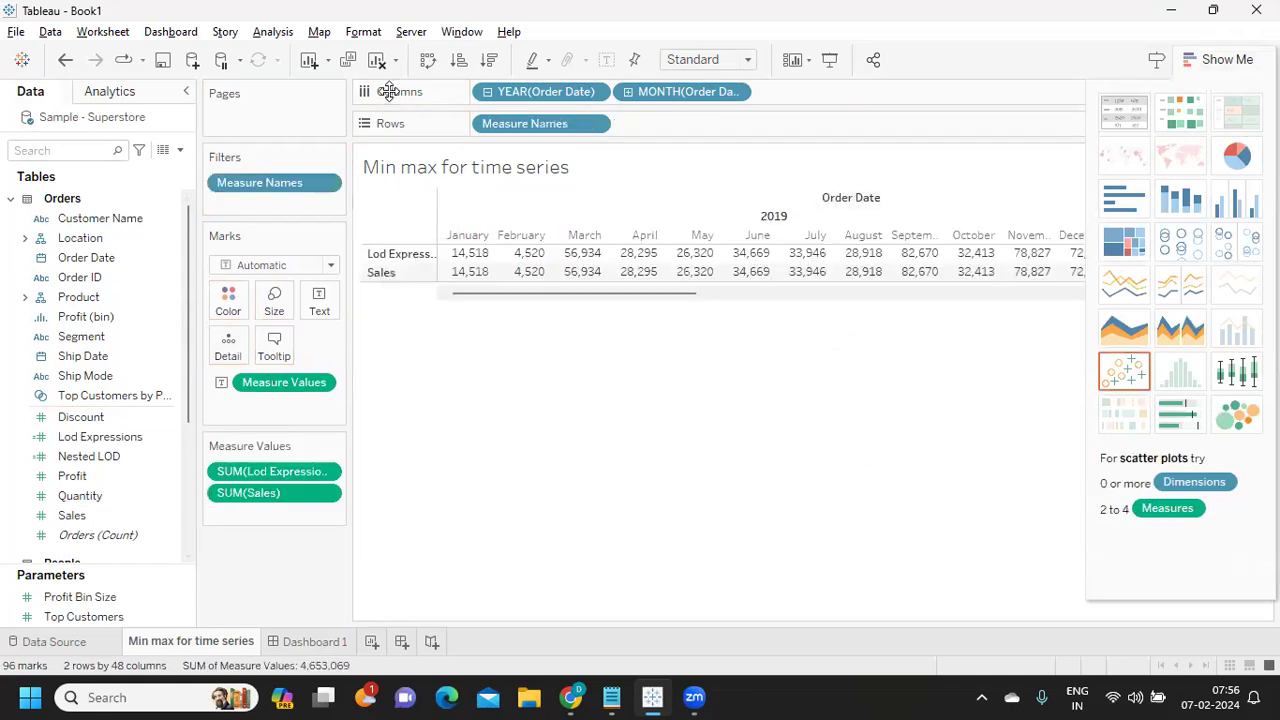
click(427, 59)
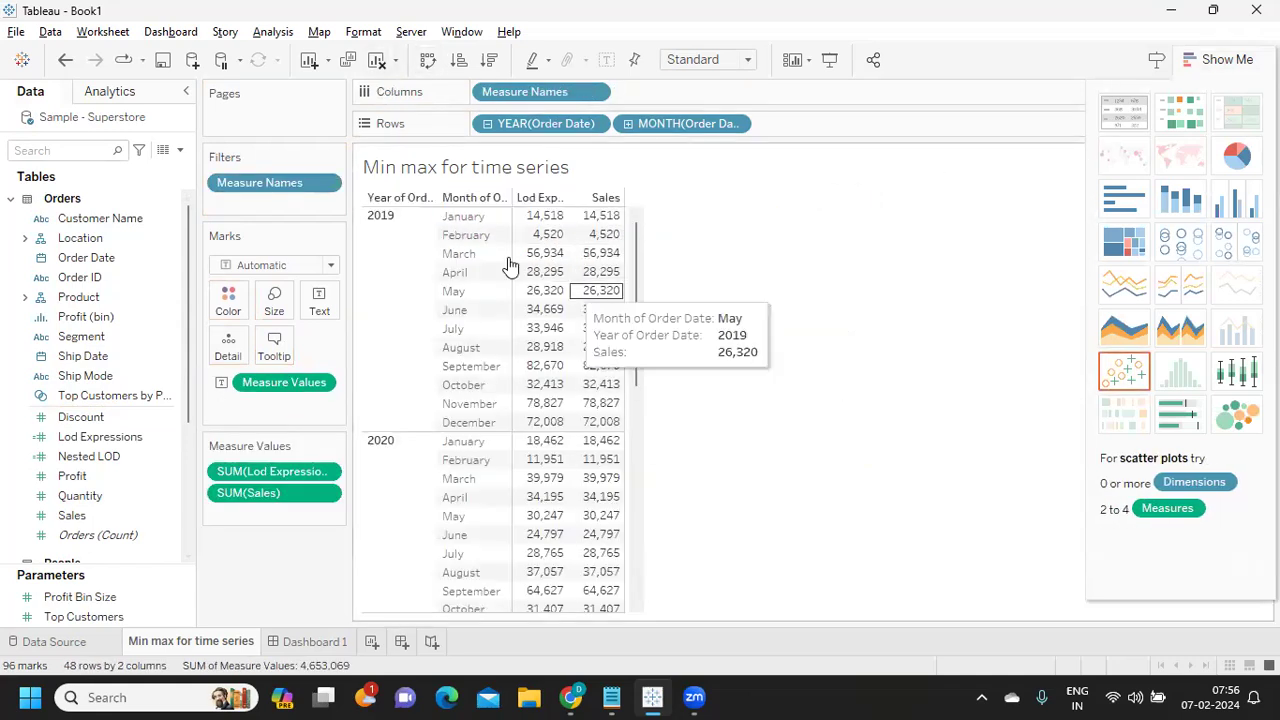
drag(567, 200, 605, 200)
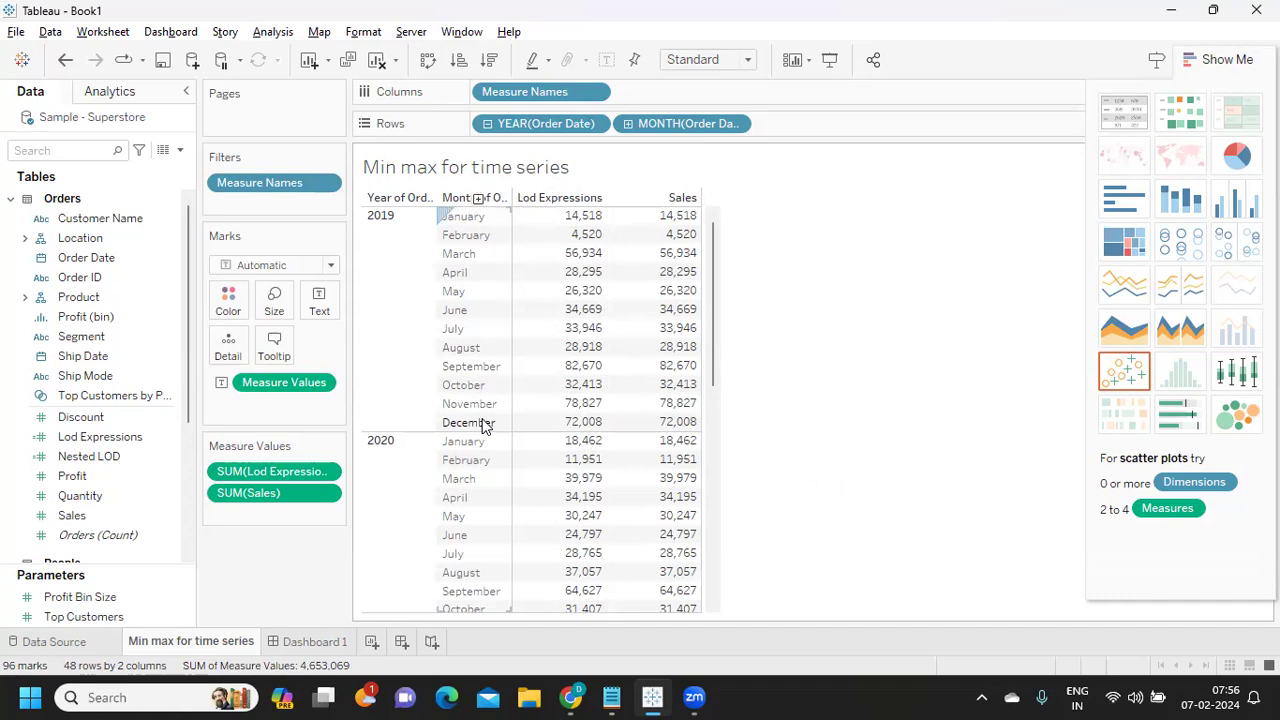
mouse_move(588, 234)
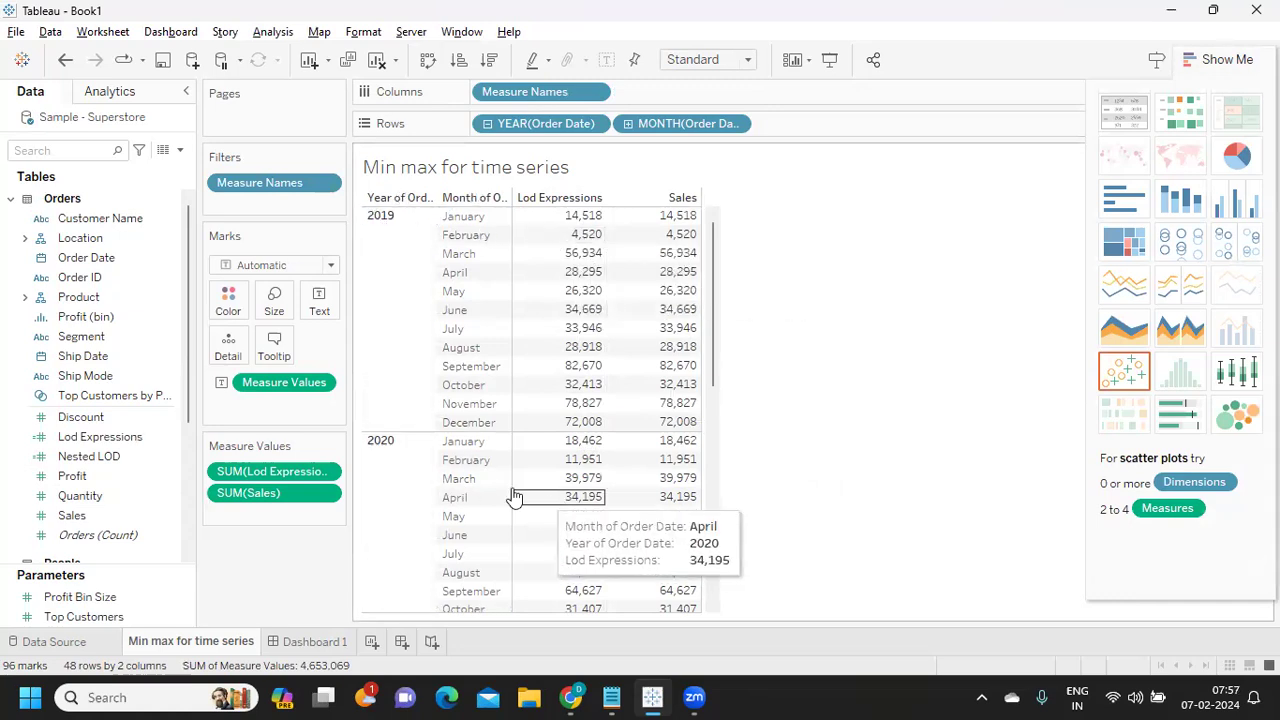
- Edit the Lod Expressions field, putting { FIXED :MIN( before its month-level sales expression and a closing parenthesis after it
right_click(168, 460)
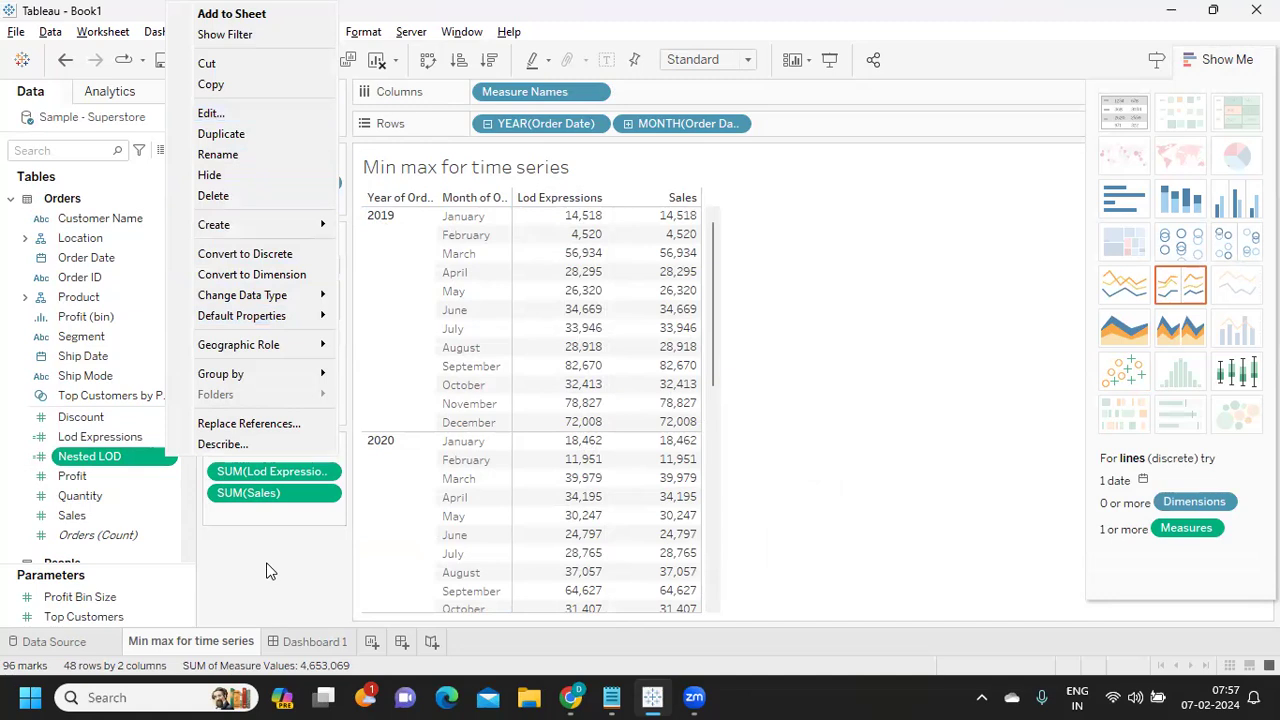
click(266, 570)
click(168, 442)
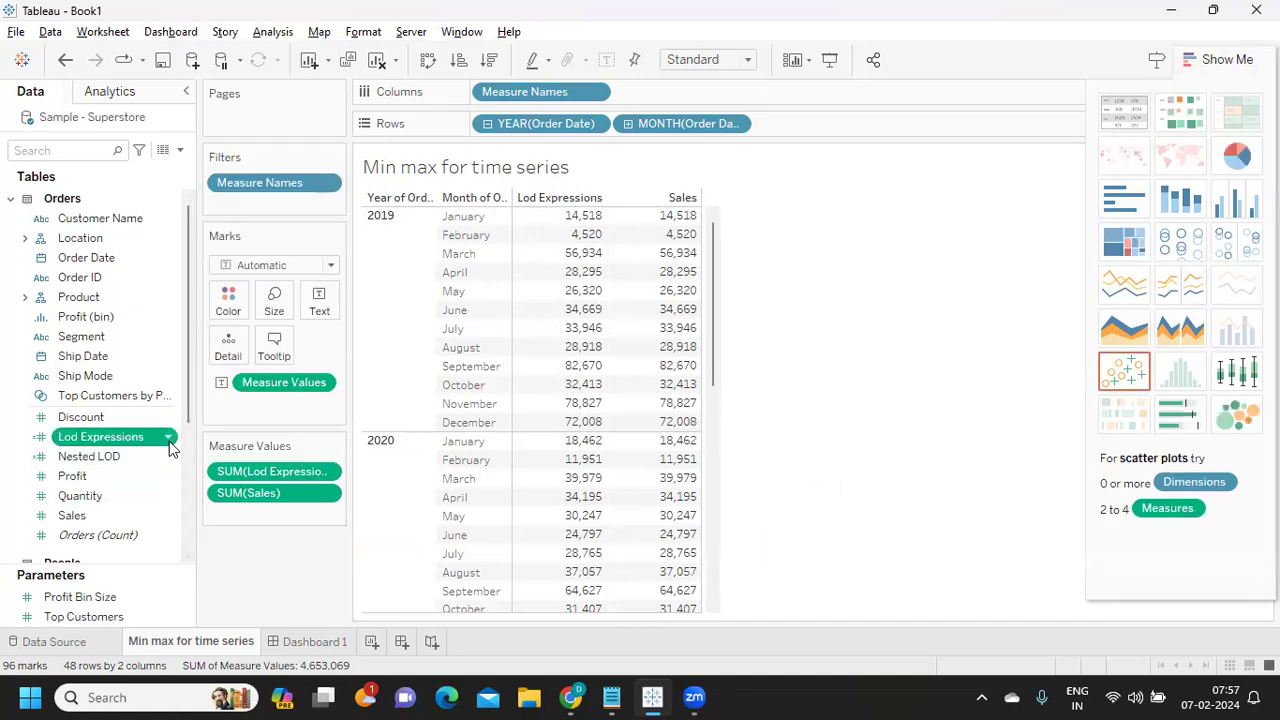
click(169, 441)
click(210, 114)
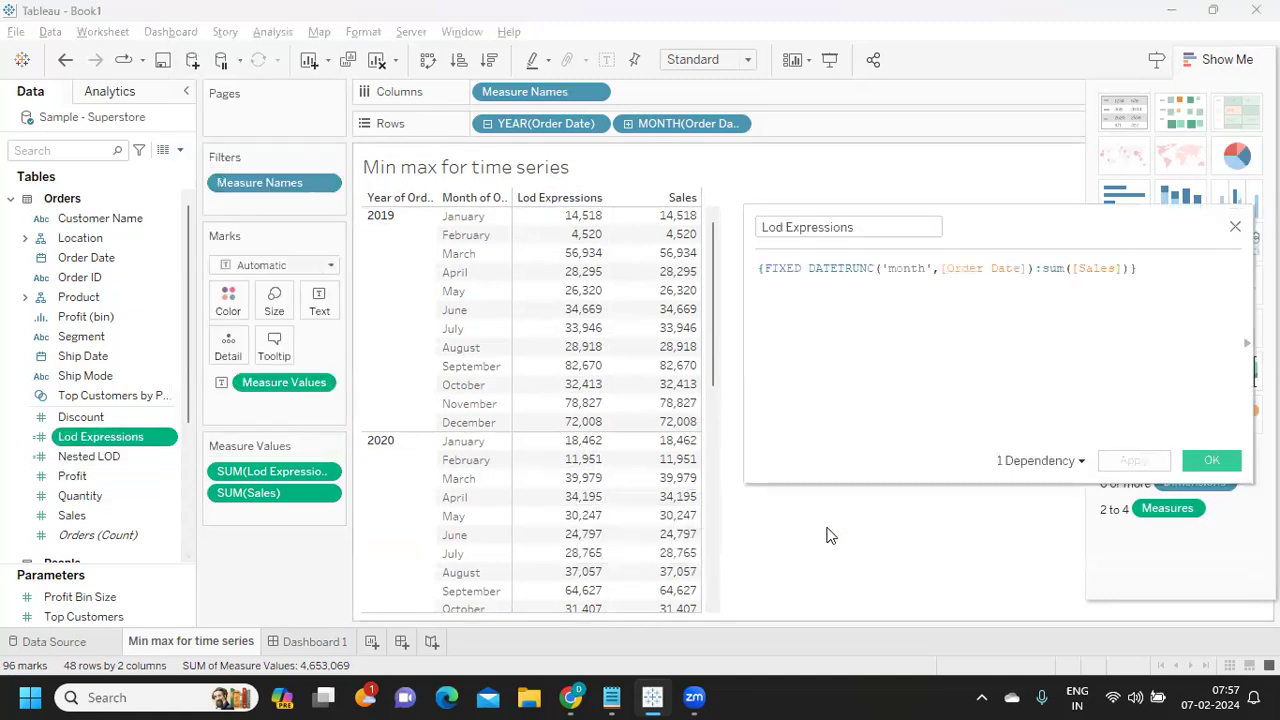
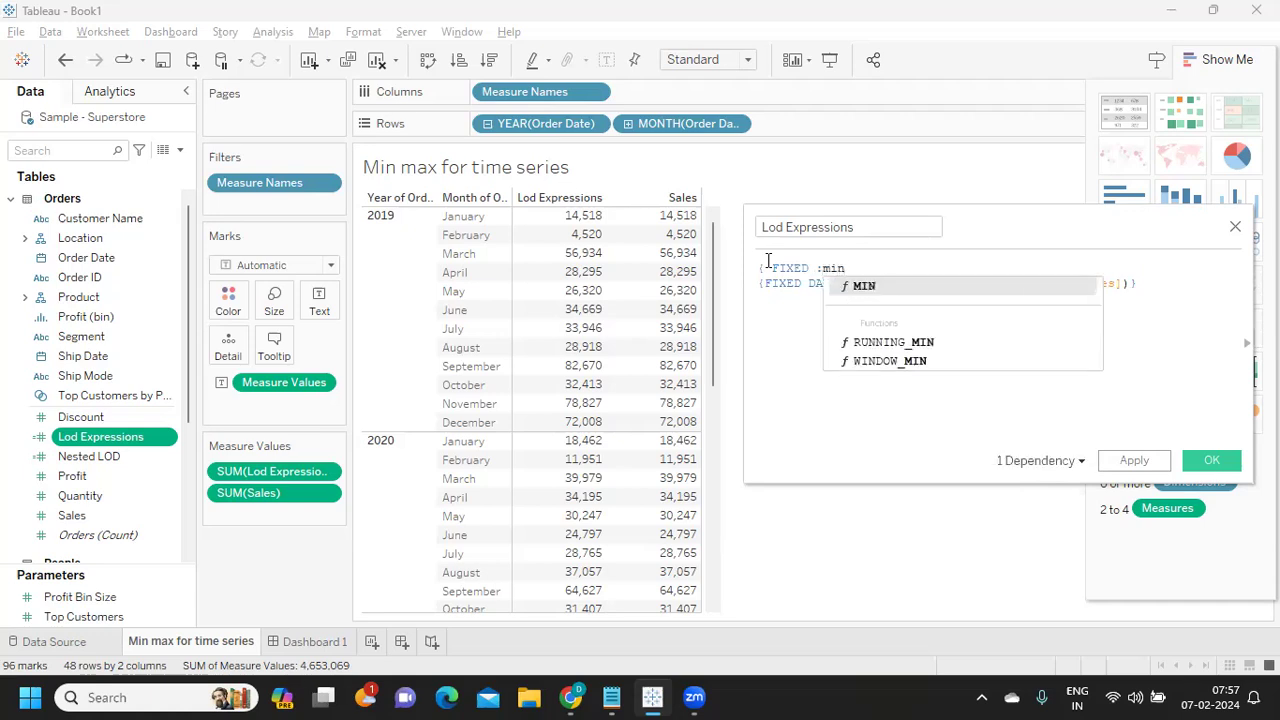
key(Return)
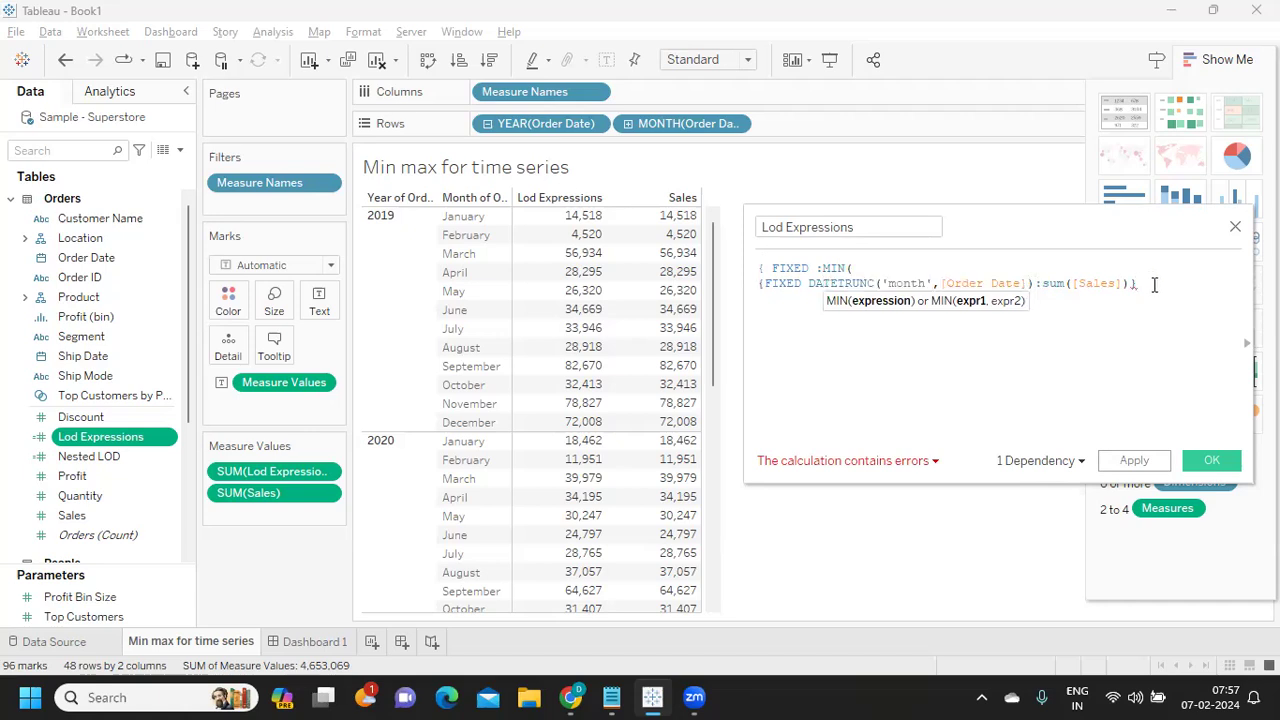
text())
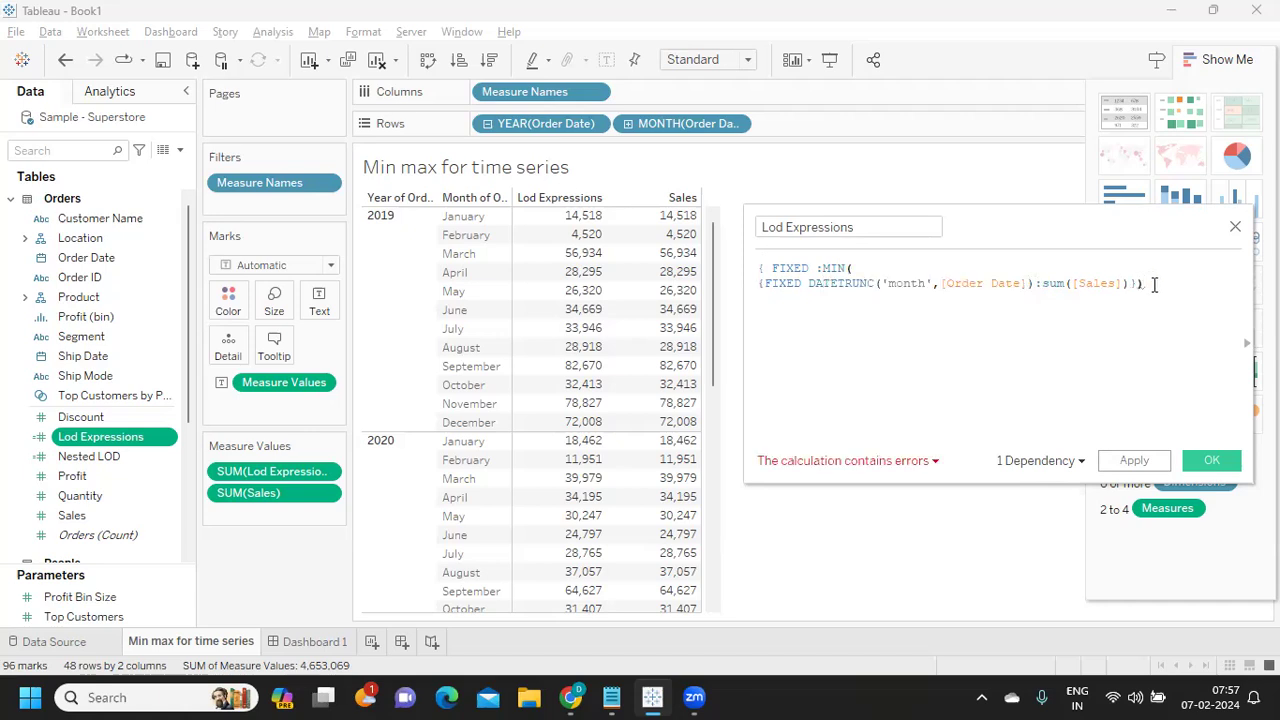
- Review the inner and outer parts of the nested formula and close the outer FIXED expression with }
drag(759, 284, 1137, 284)
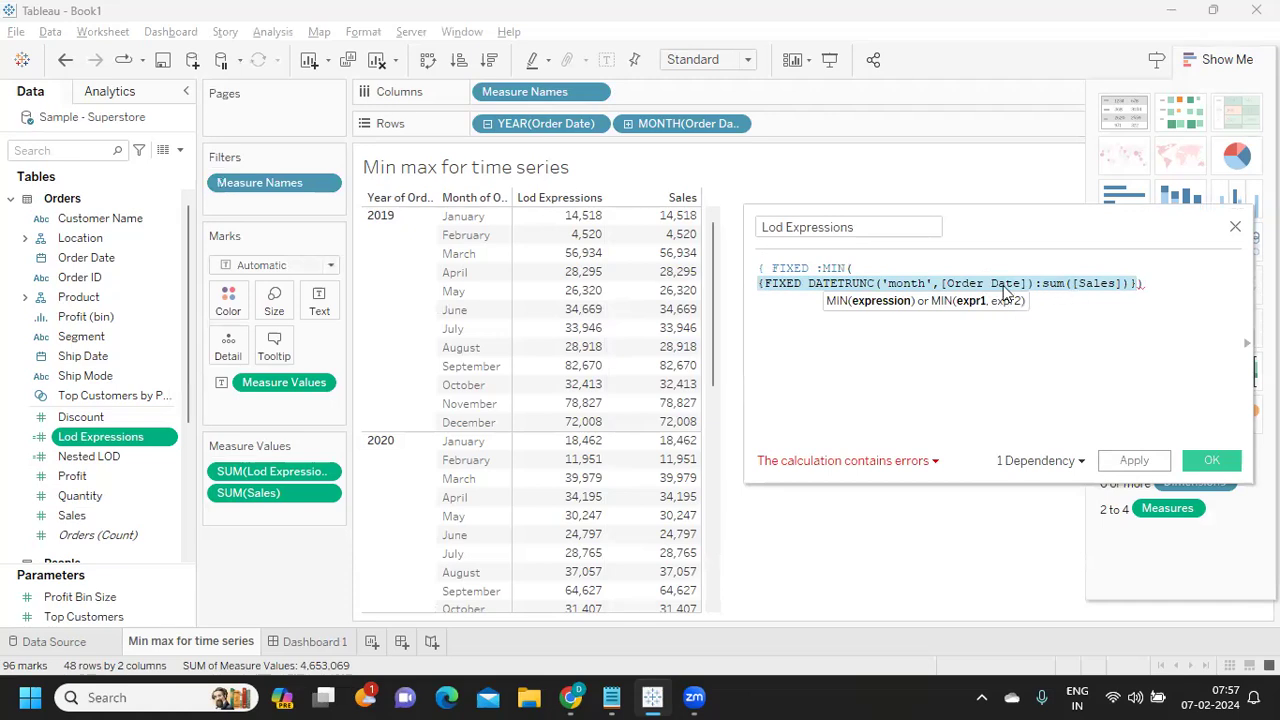
double_click(835, 268)
click(760, 303)
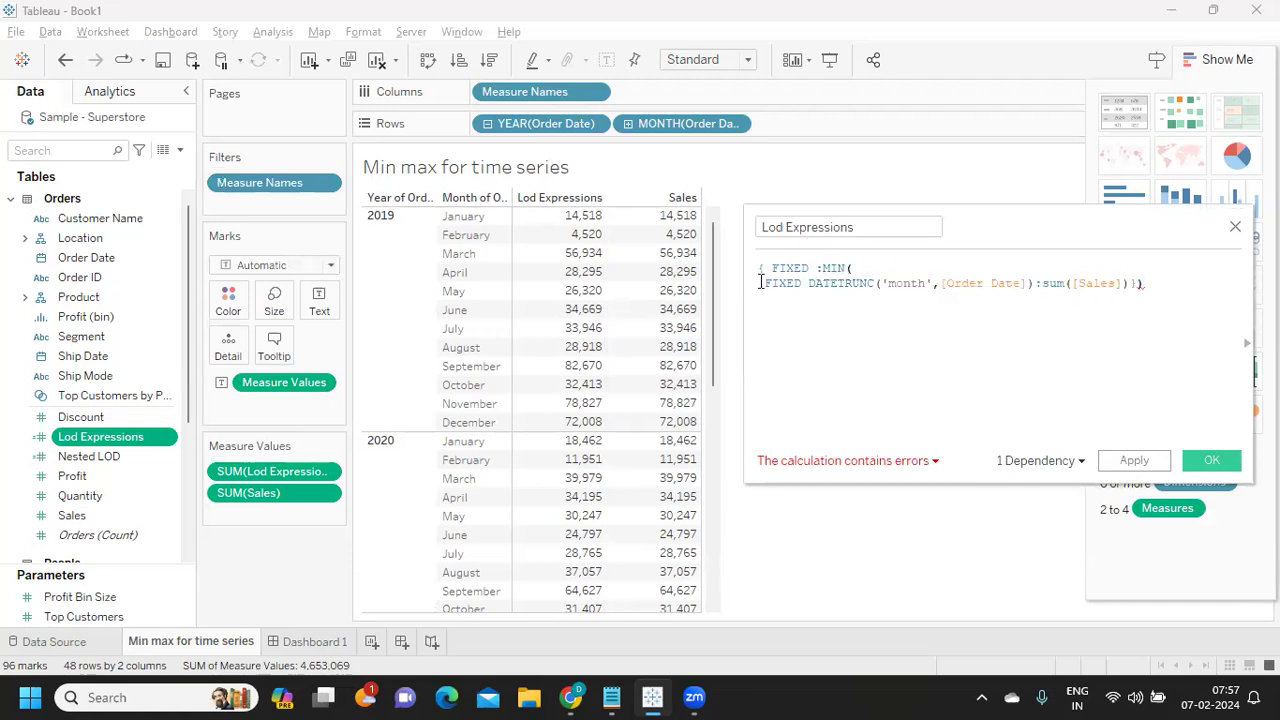
drag(762, 283, 1140, 285)
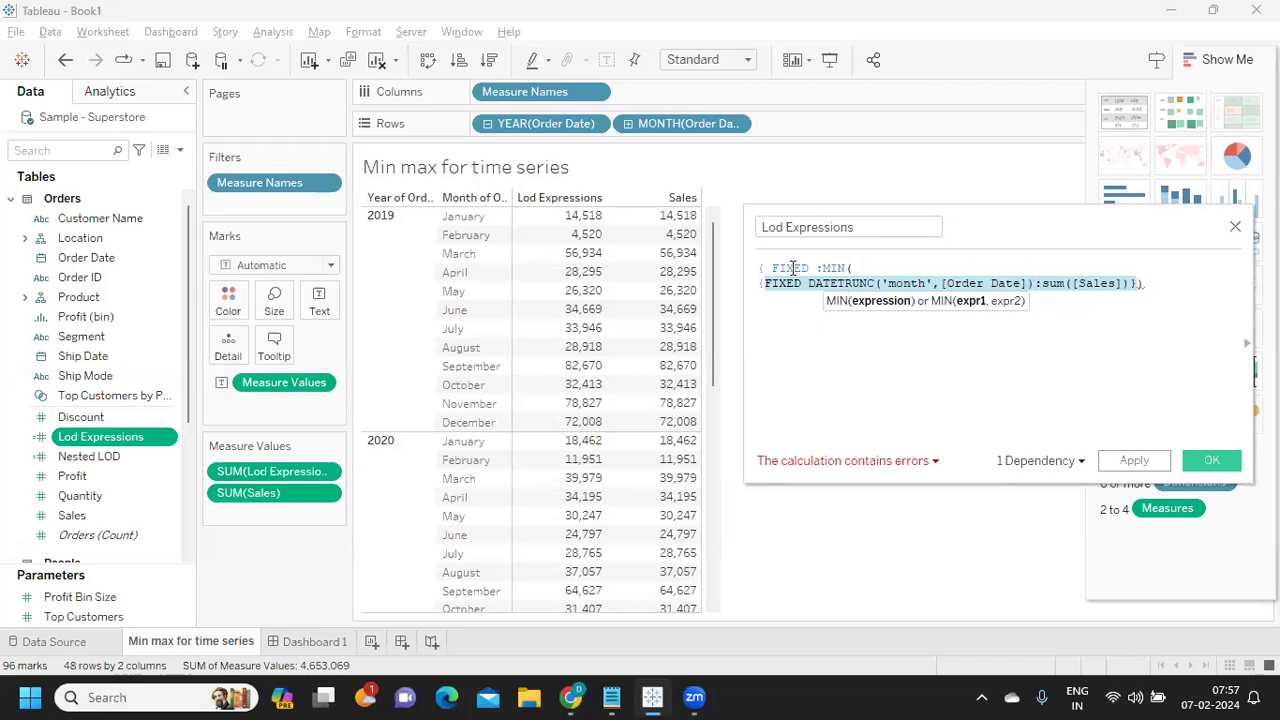
click(800, 346)
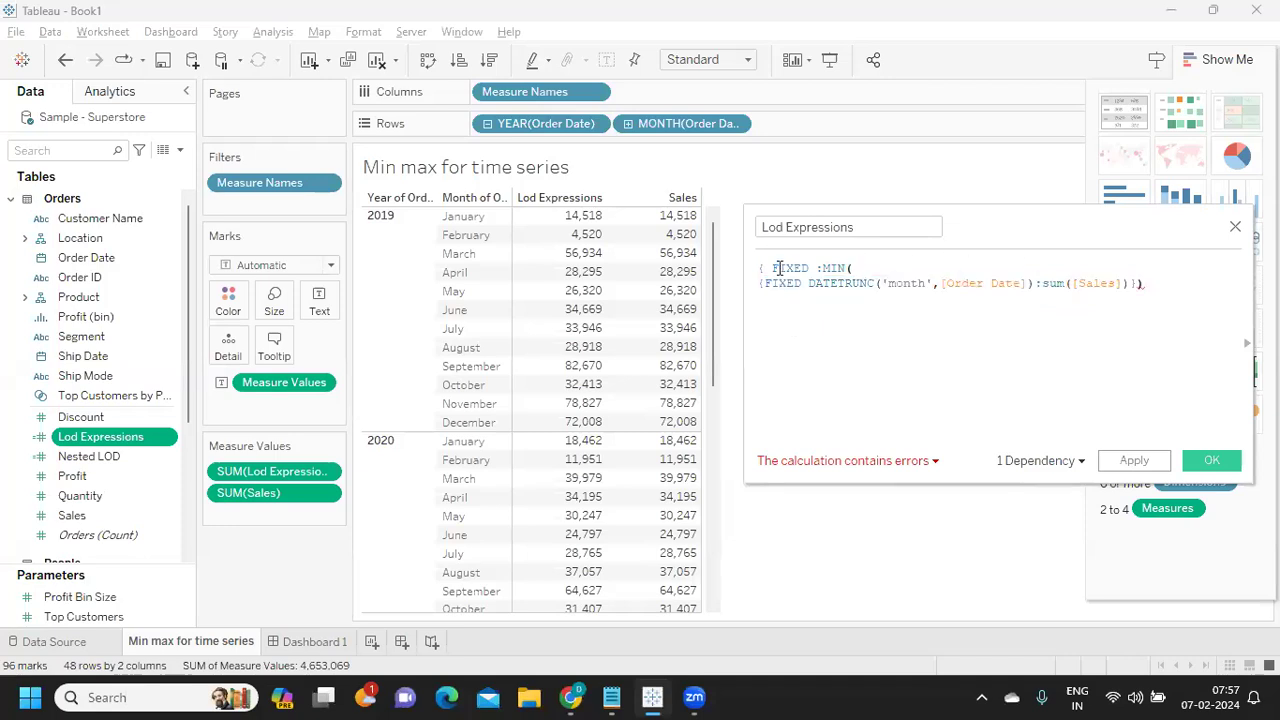
double_click(777, 268)
click(818, 300)
text(})
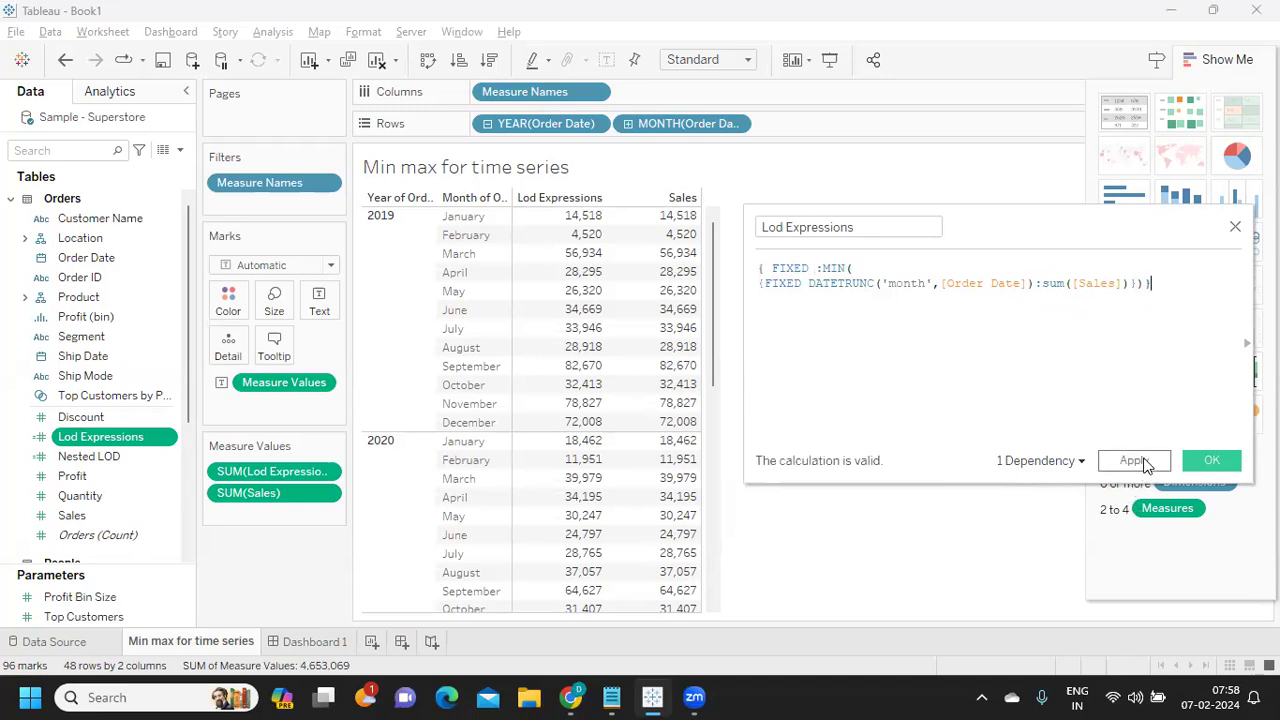
- Apply the nested formula and compare the Lod Expressions values with monthly Sales across all years, keeping the table uncovered
click(1140, 464)
drag(996, 224, 1088, 172)
mouse_move(576, 219)
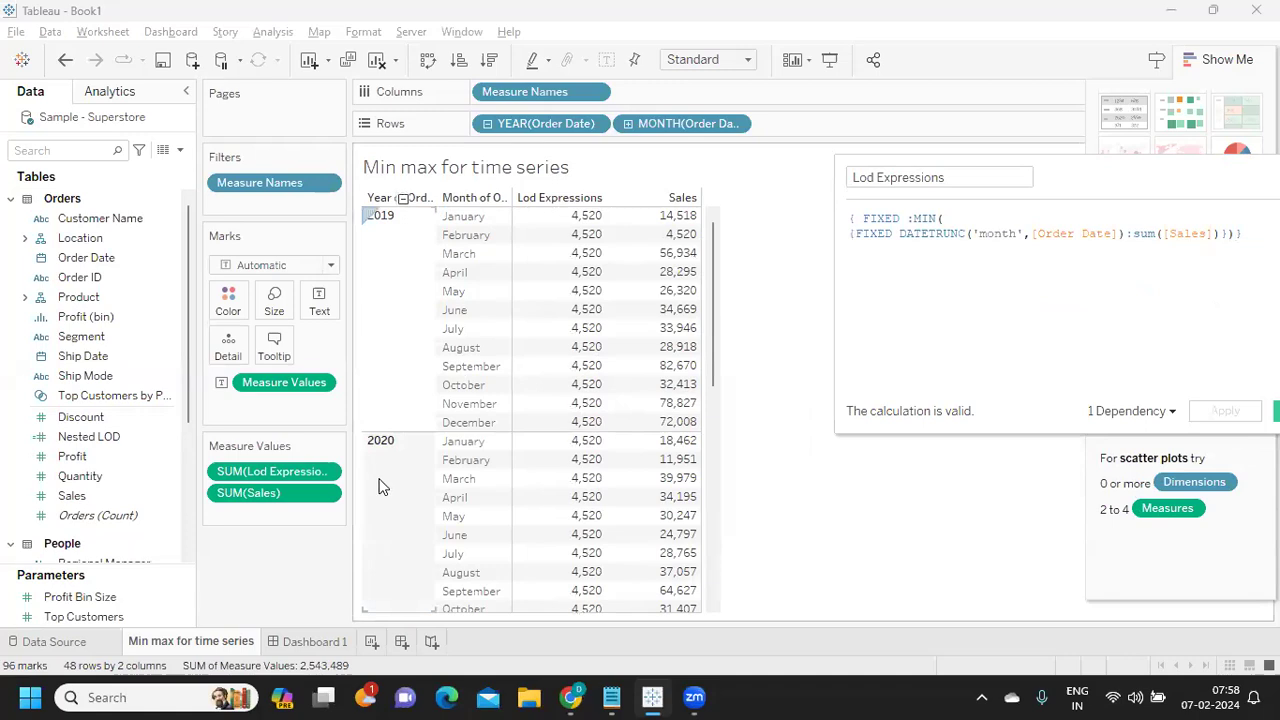
scroll(594, 482, down, 4)
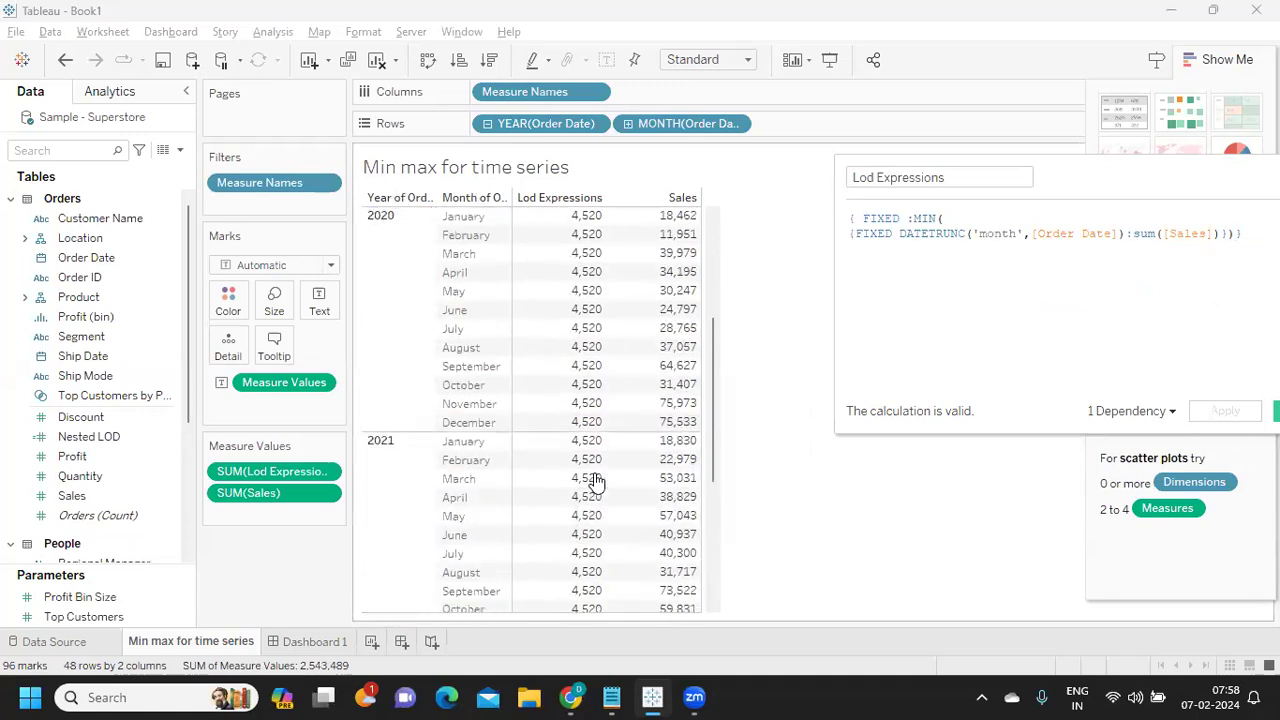
scroll(594, 482, down, 5)
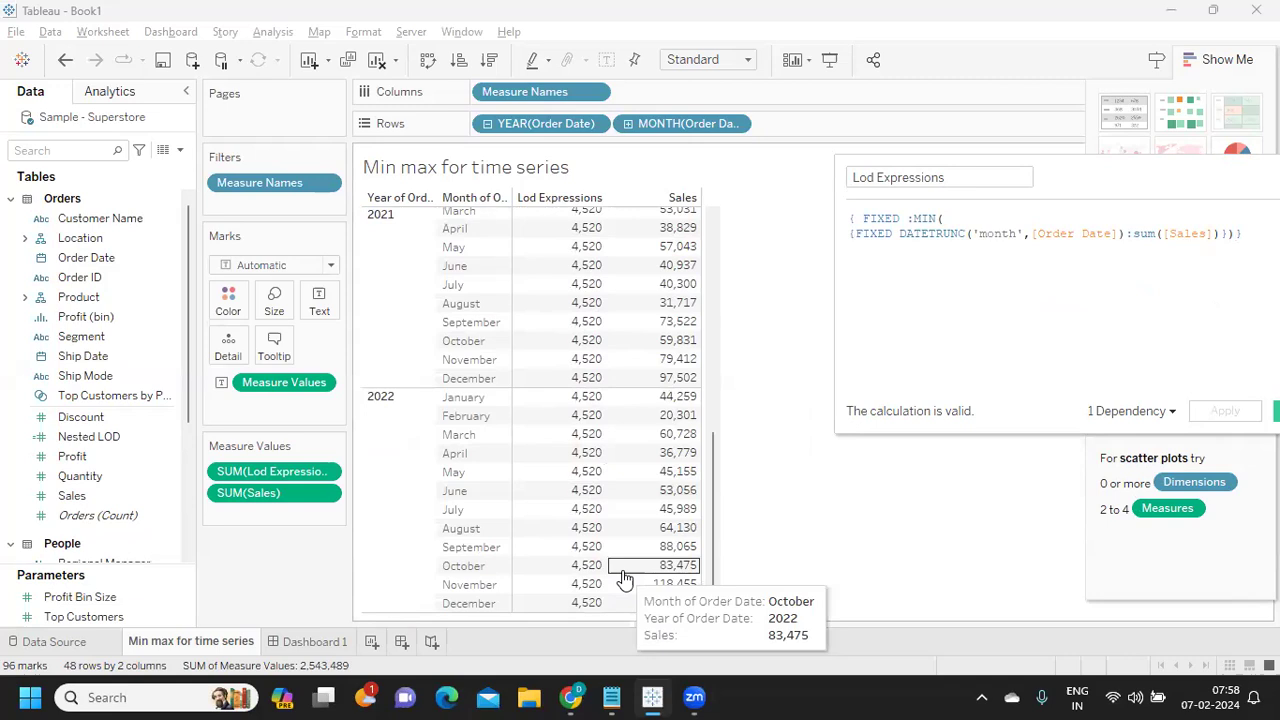
scroll(660, 537, up, 6)
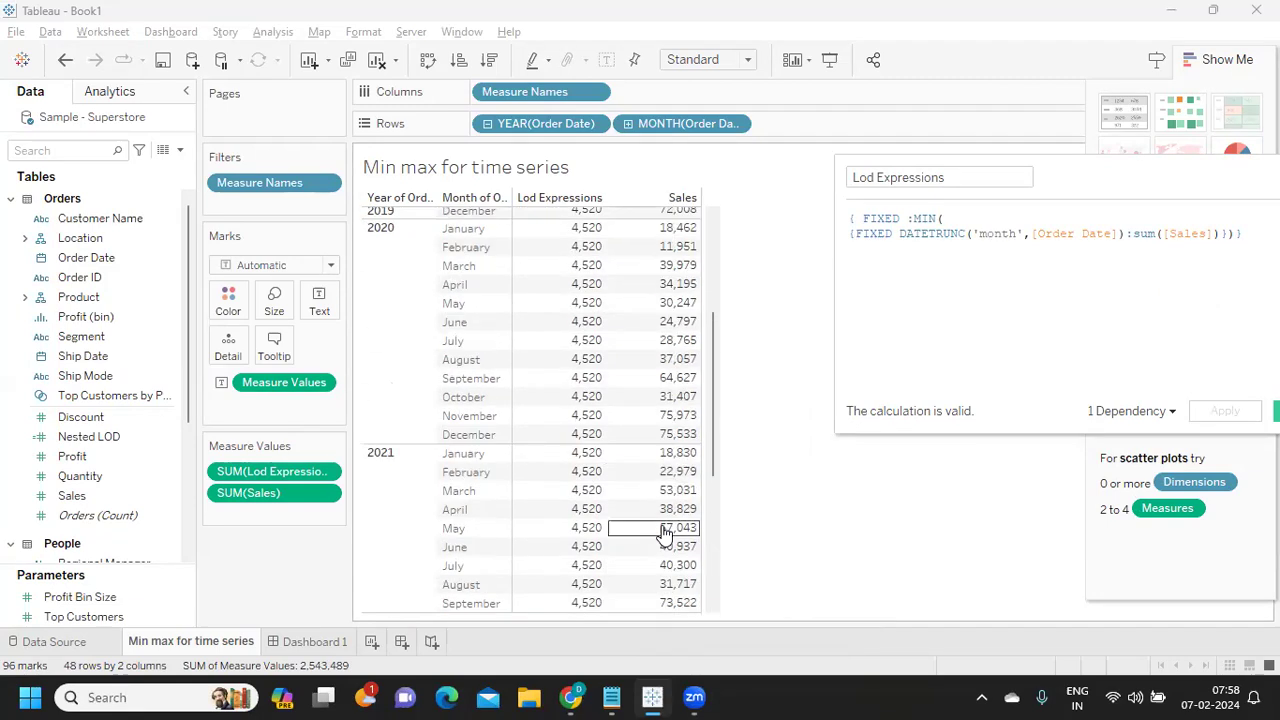
scroll(662, 533, up, 3)
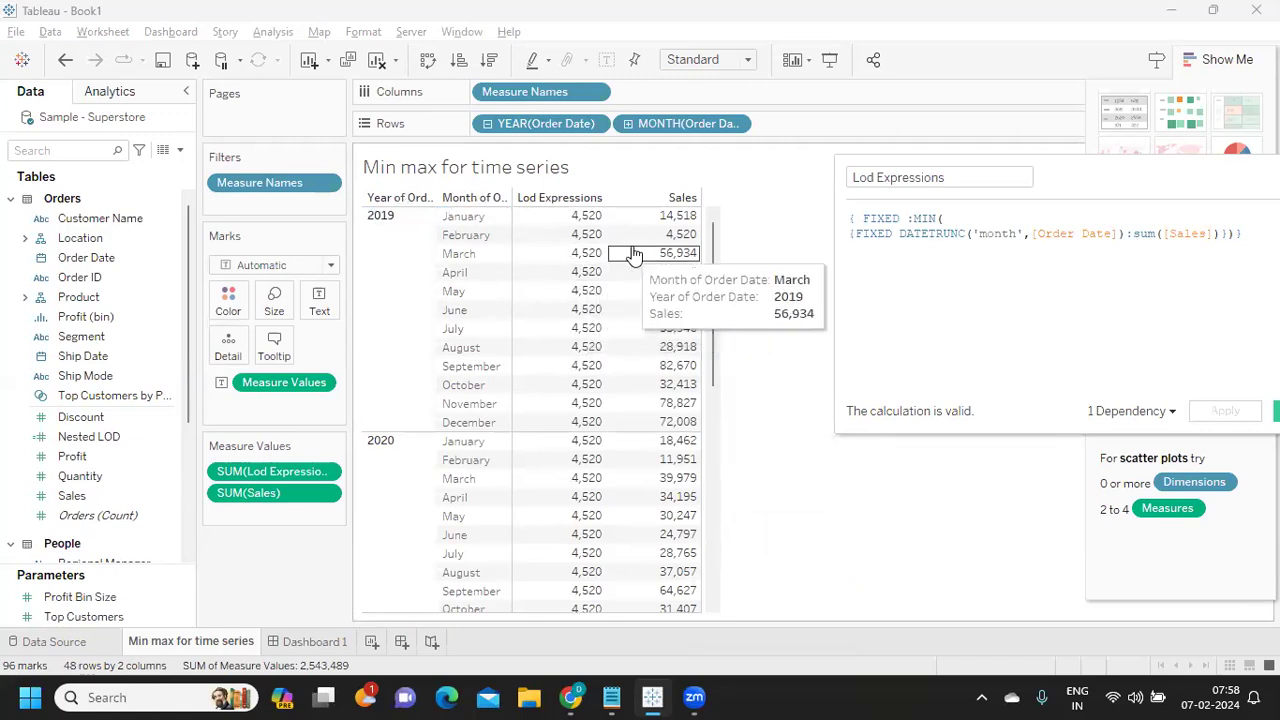
mouse_move(662, 240)
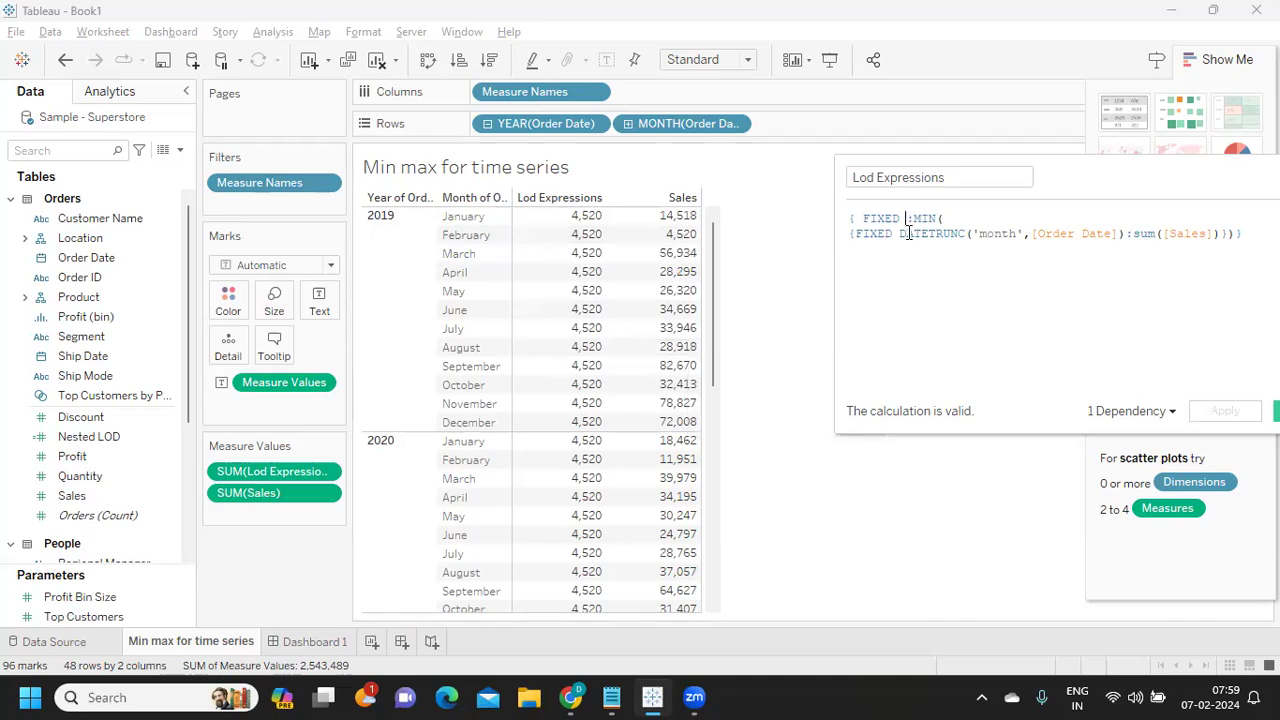
- Insert YEAR([Order Date]) as the dimension of the outer FIXED expression and apply the calculation
text(yea)
key(Return)
text(ord)
key(Return)
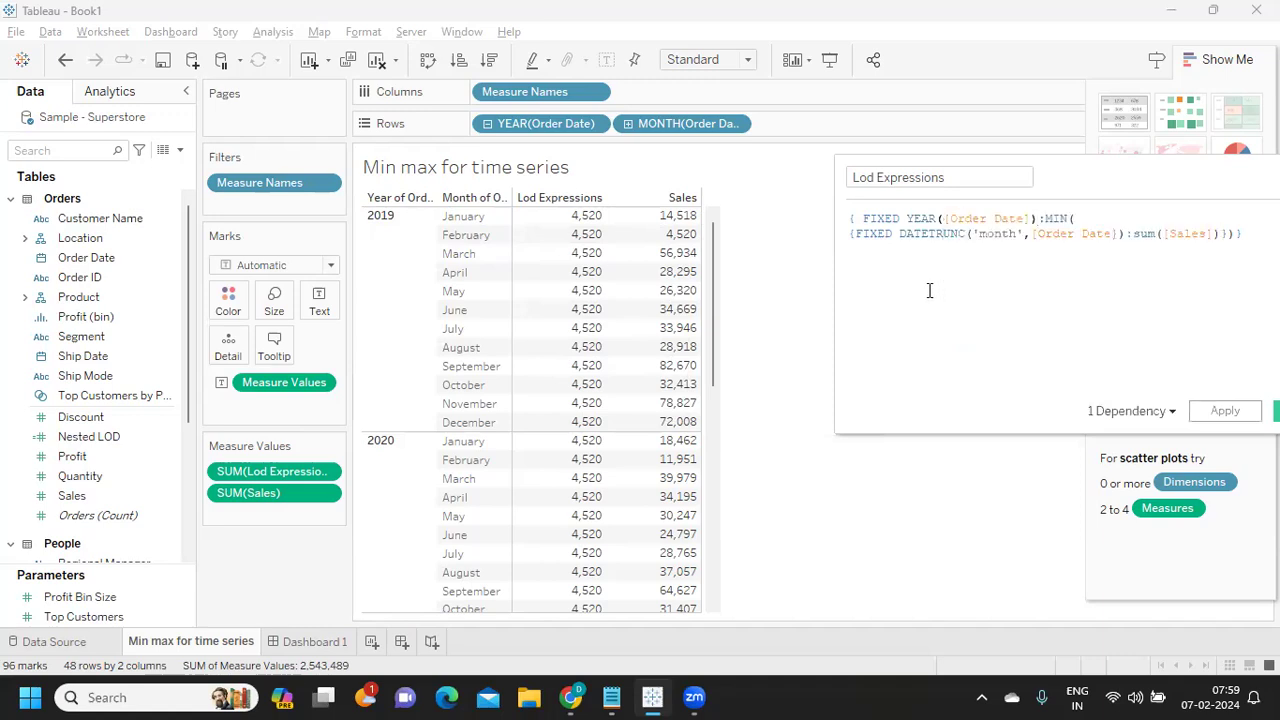
drag(901, 218, 1246, 245)
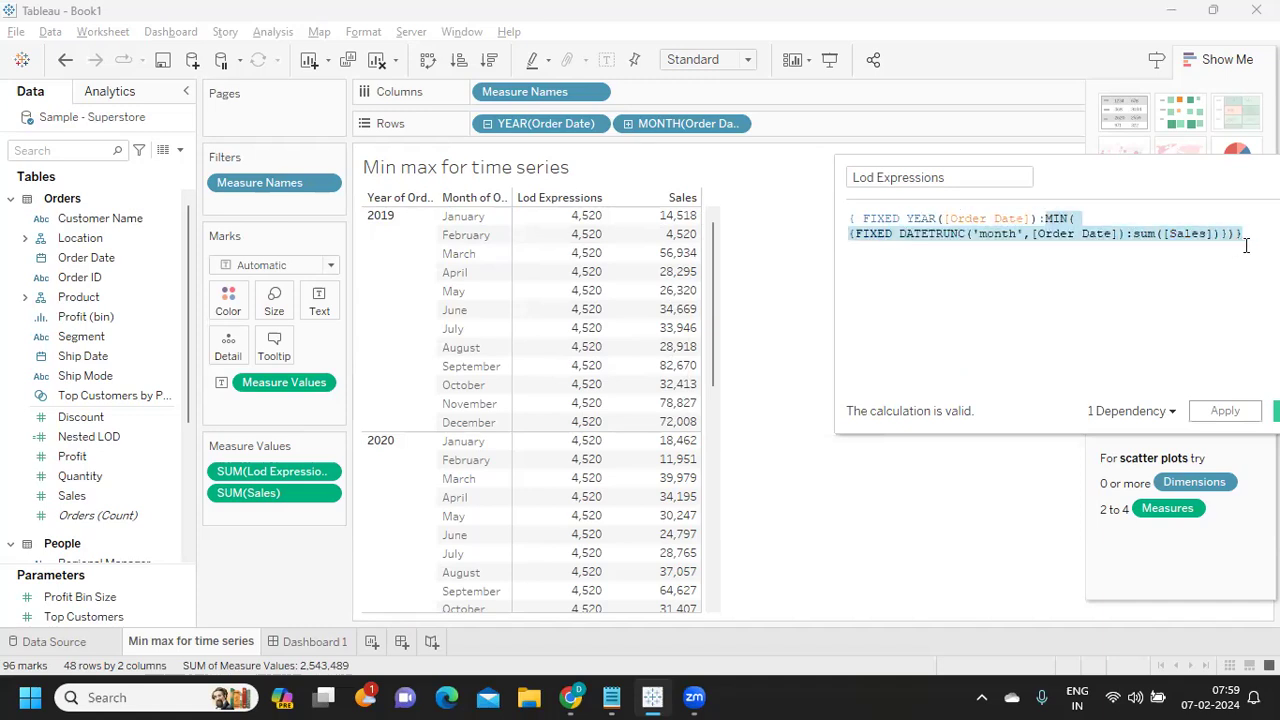
click(1138, 342)
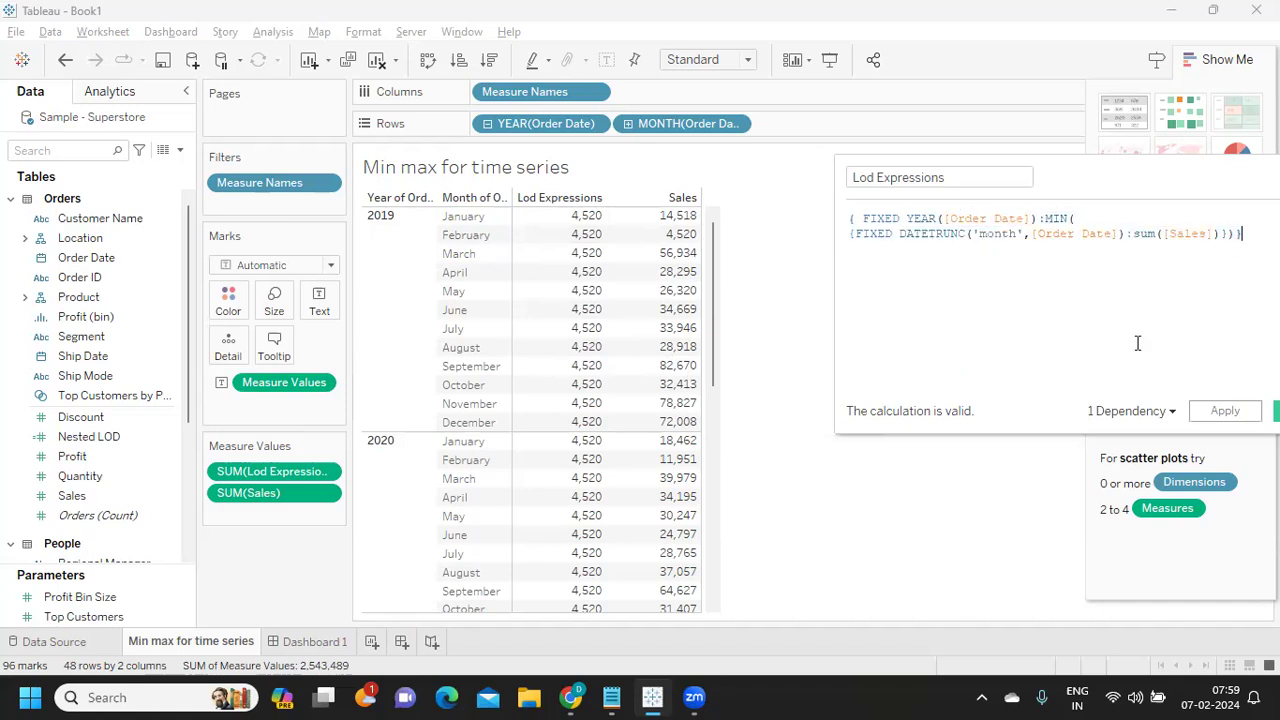
click(1215, 413)
- Compare each year's Lod Expressions values with its monthly Sales through 2022, and save the calculated field
click(377, 275)
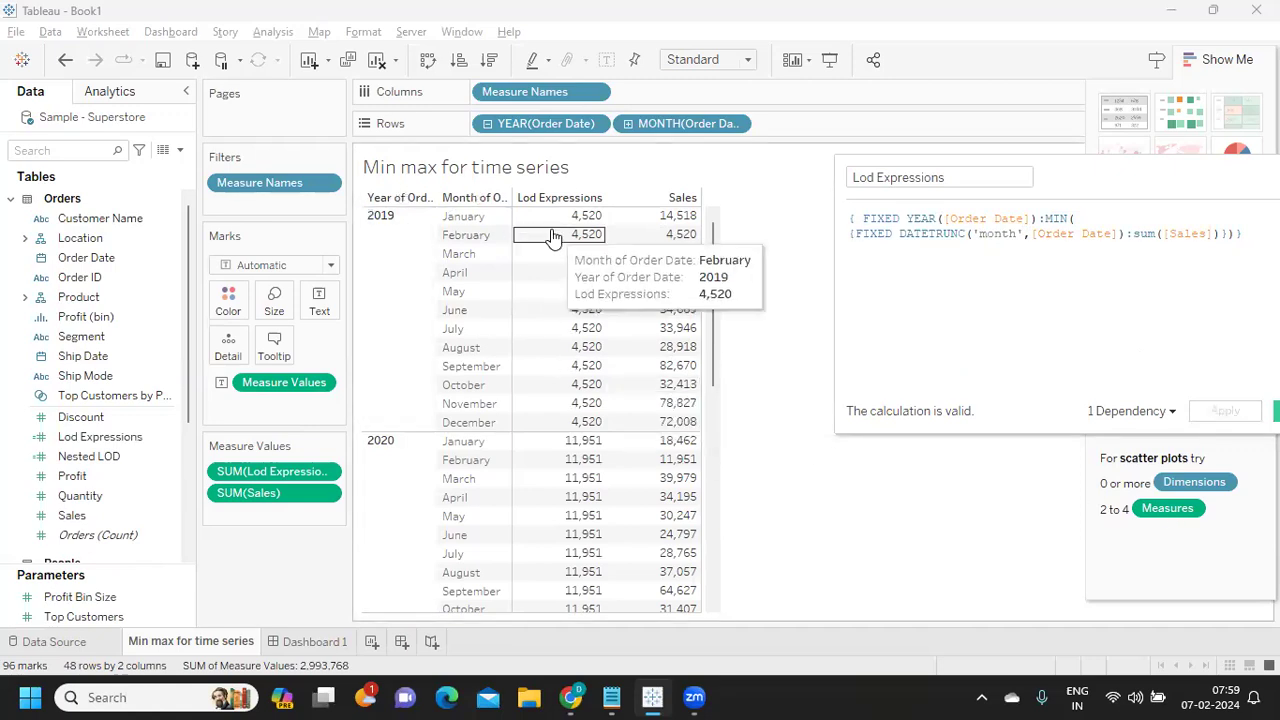
scroll(391, 497, down, 1)
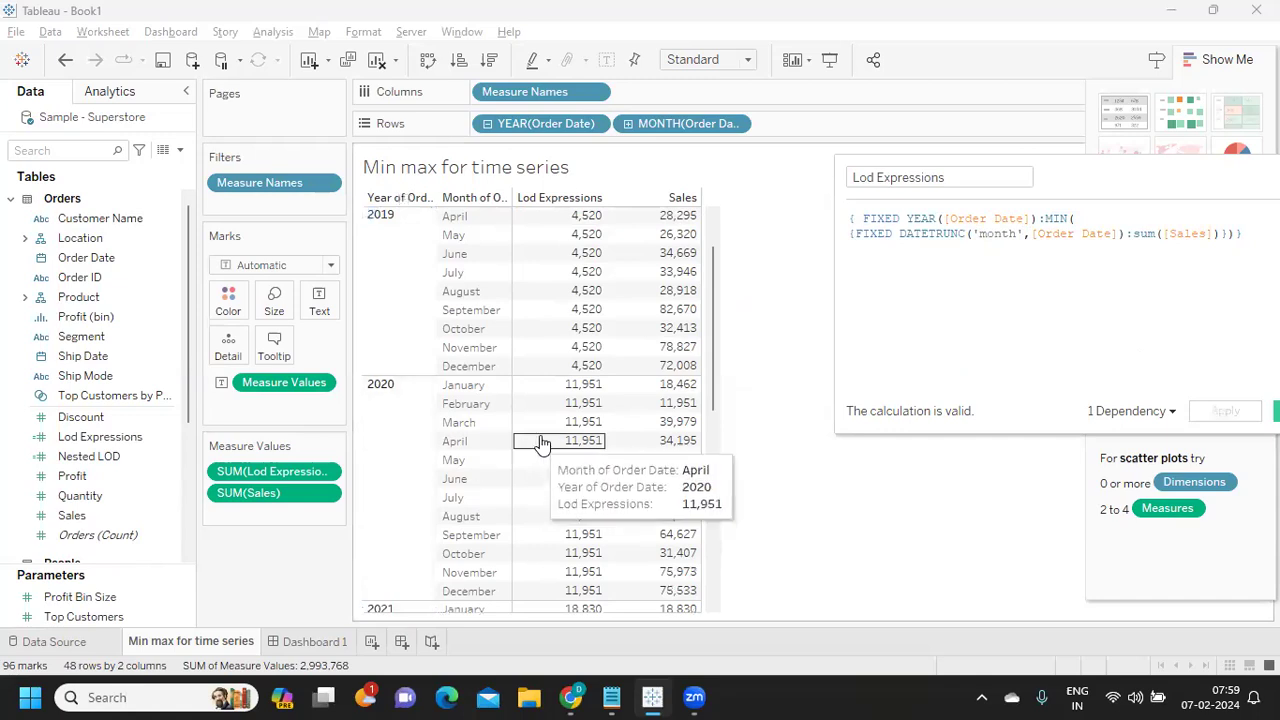
scroll(590, 433, down, 2)
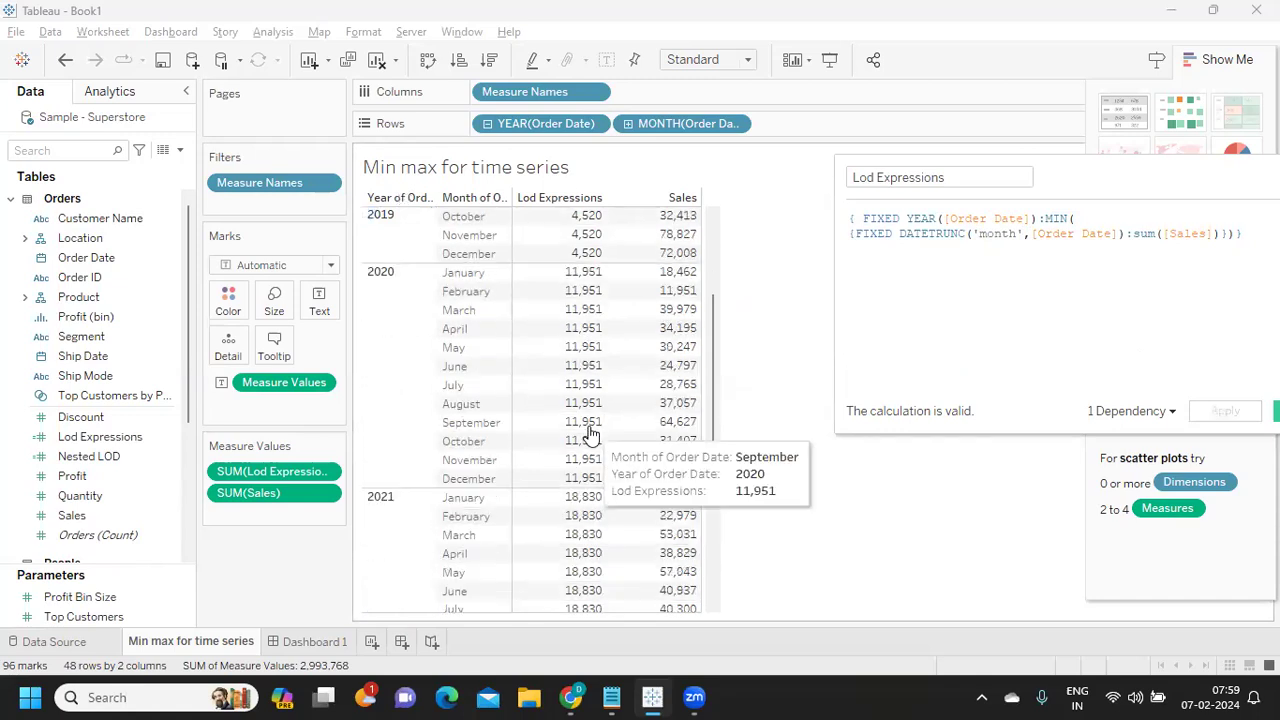
scroll(607, 515, down, 3)
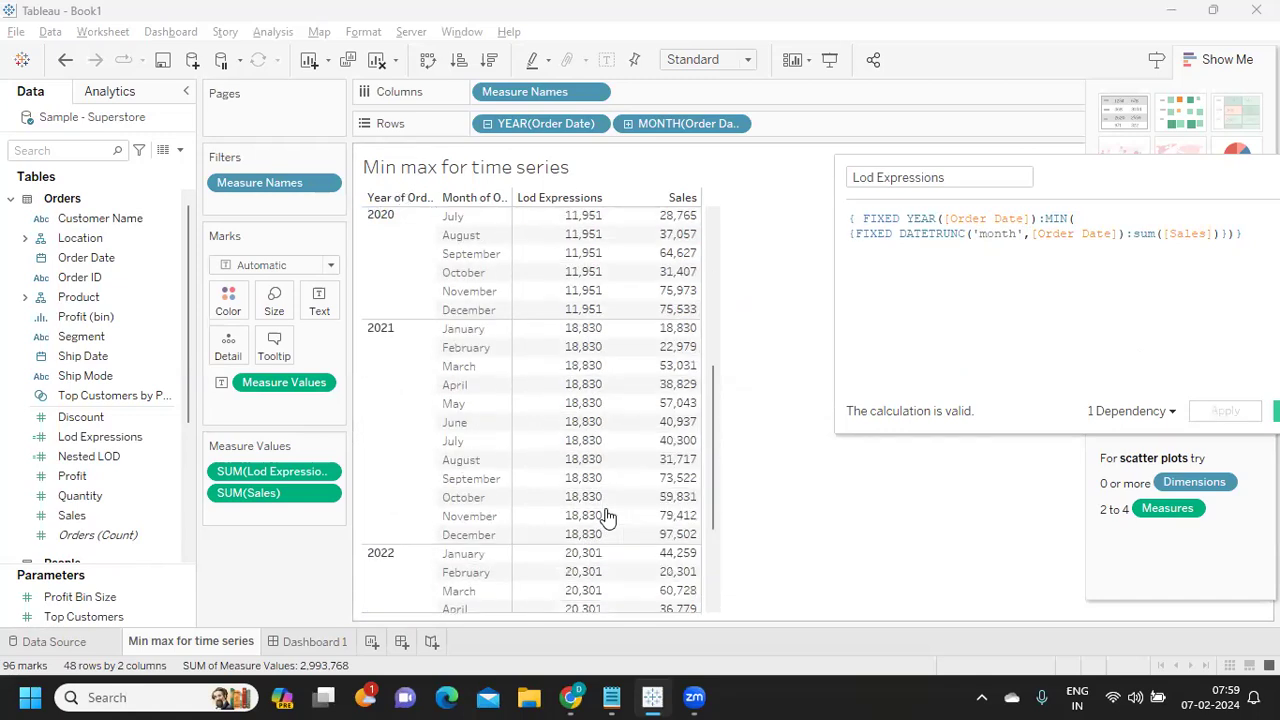
scroll(543, 531, down, 3)
mouse_move(623, 472)
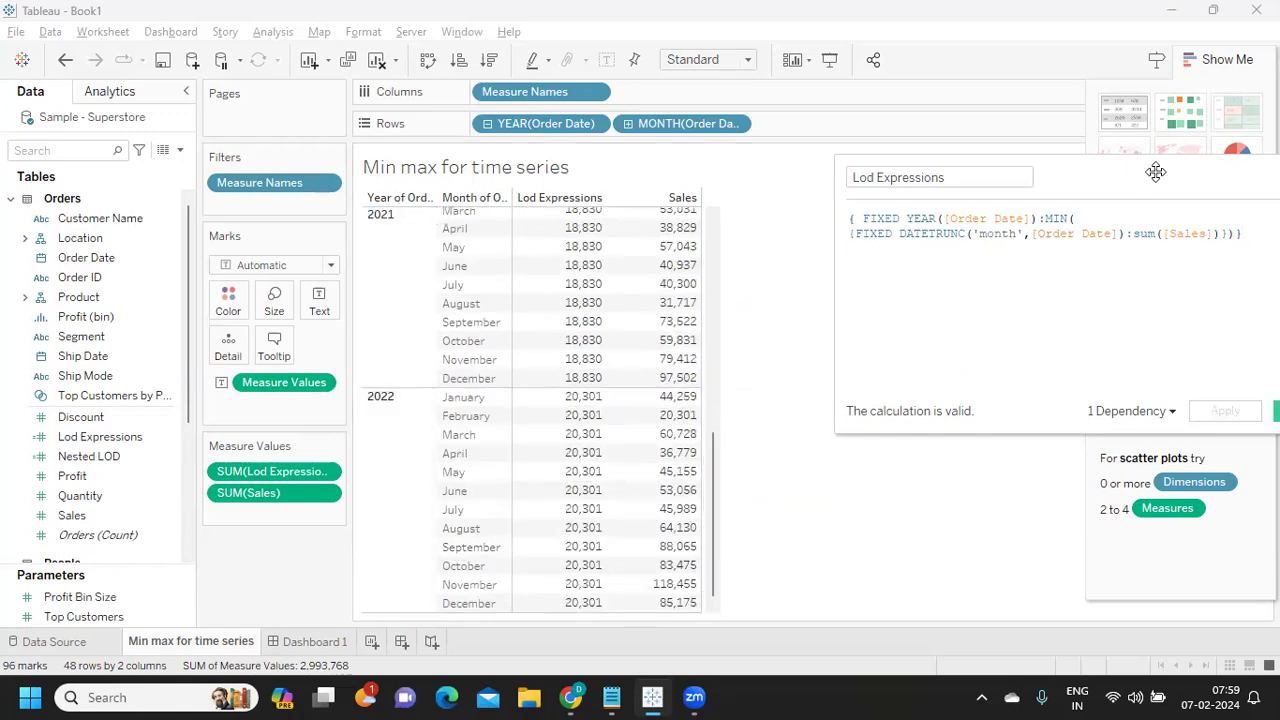
drag(1154, 171, 865, 176)
click(1008, 410)
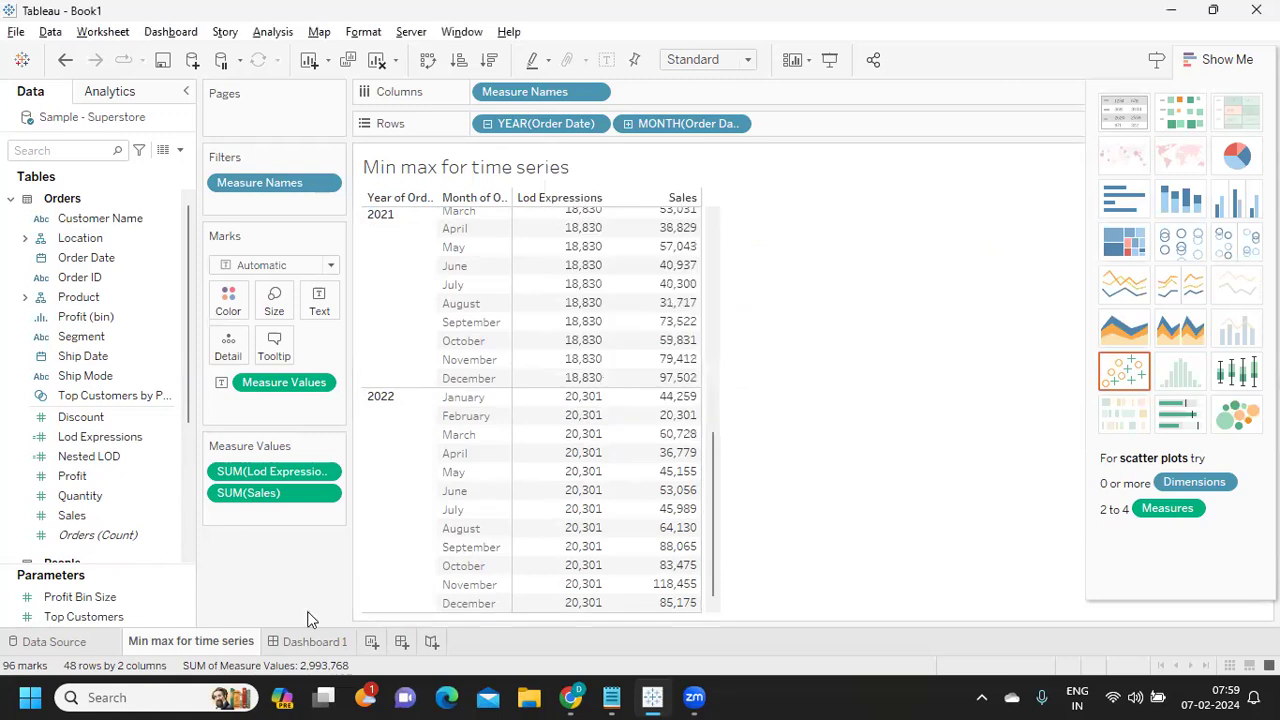
- Create a new worksheet and place Category followed by Sub-Category on Rows
click(370, 642)
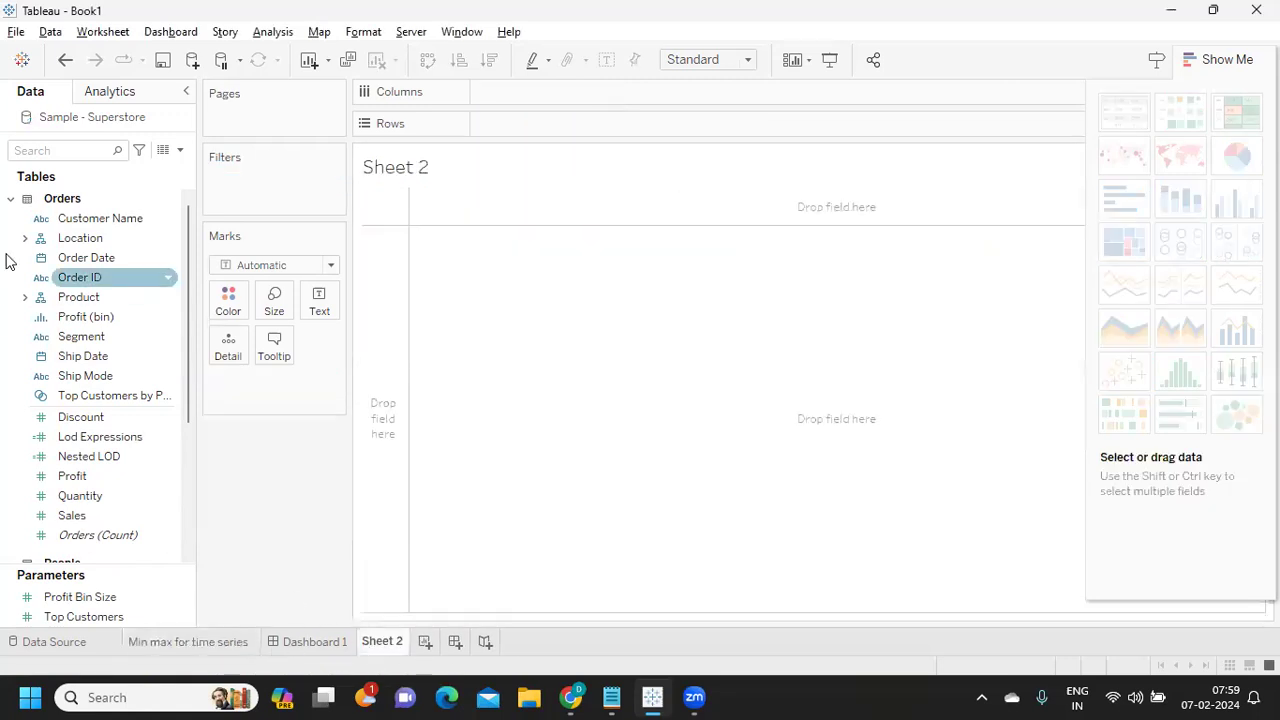
click(63, 148)
text(su)
drag(109, 240, 566, 141)
click(60, 151)
text(ca)
drag(93, 257, 486, 121)
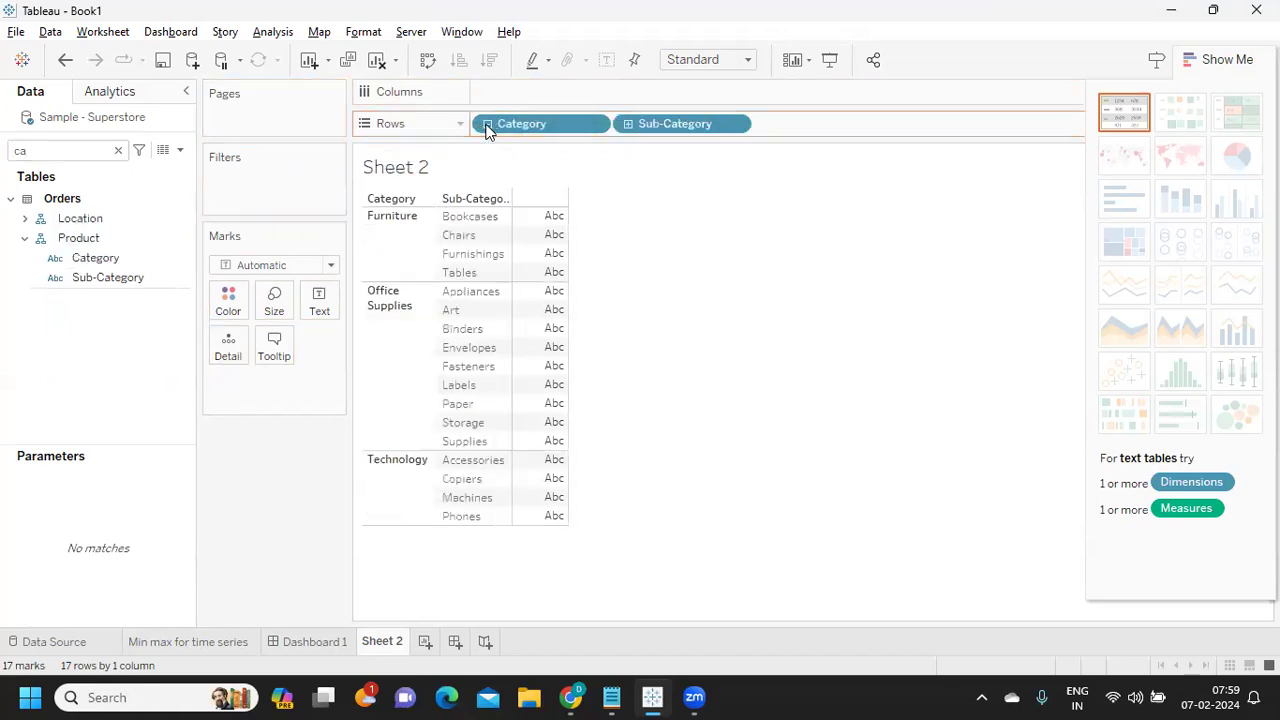
- Find the Sales field and add it as the text values for each sub-category
click(86, 148)
text(sa)
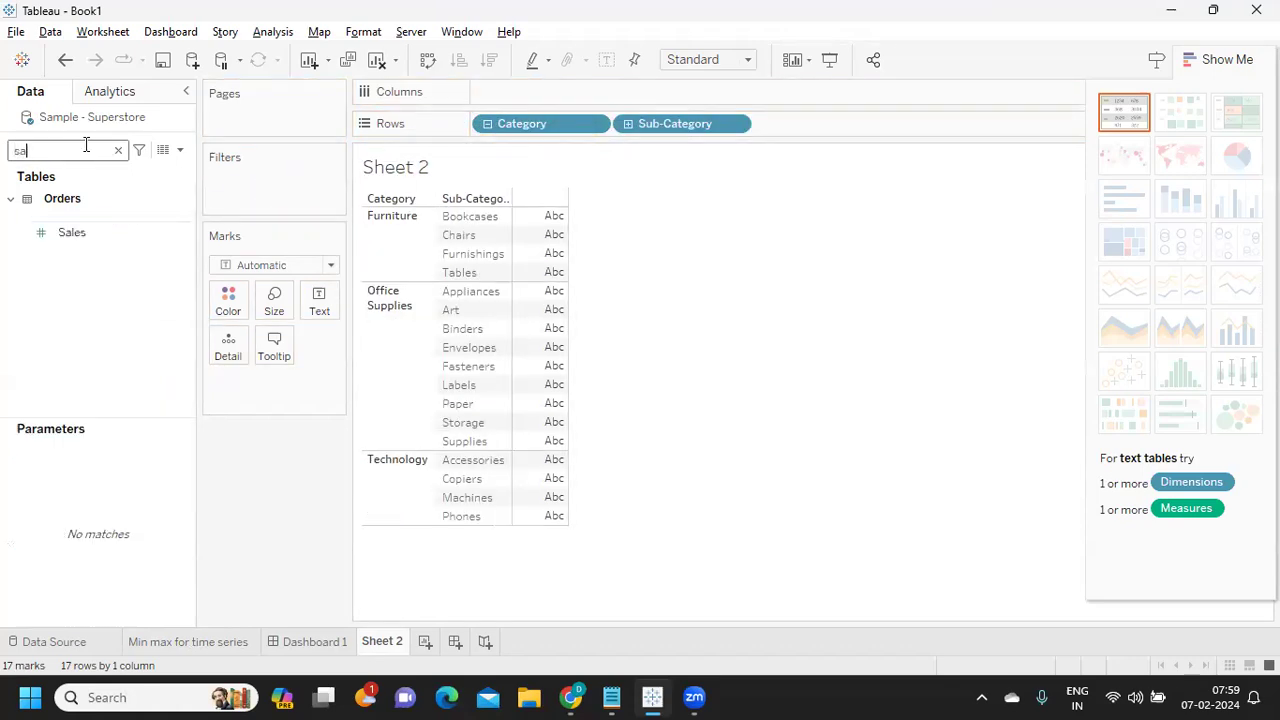
click(73, 238)
drag(73, 238, 358, 305)
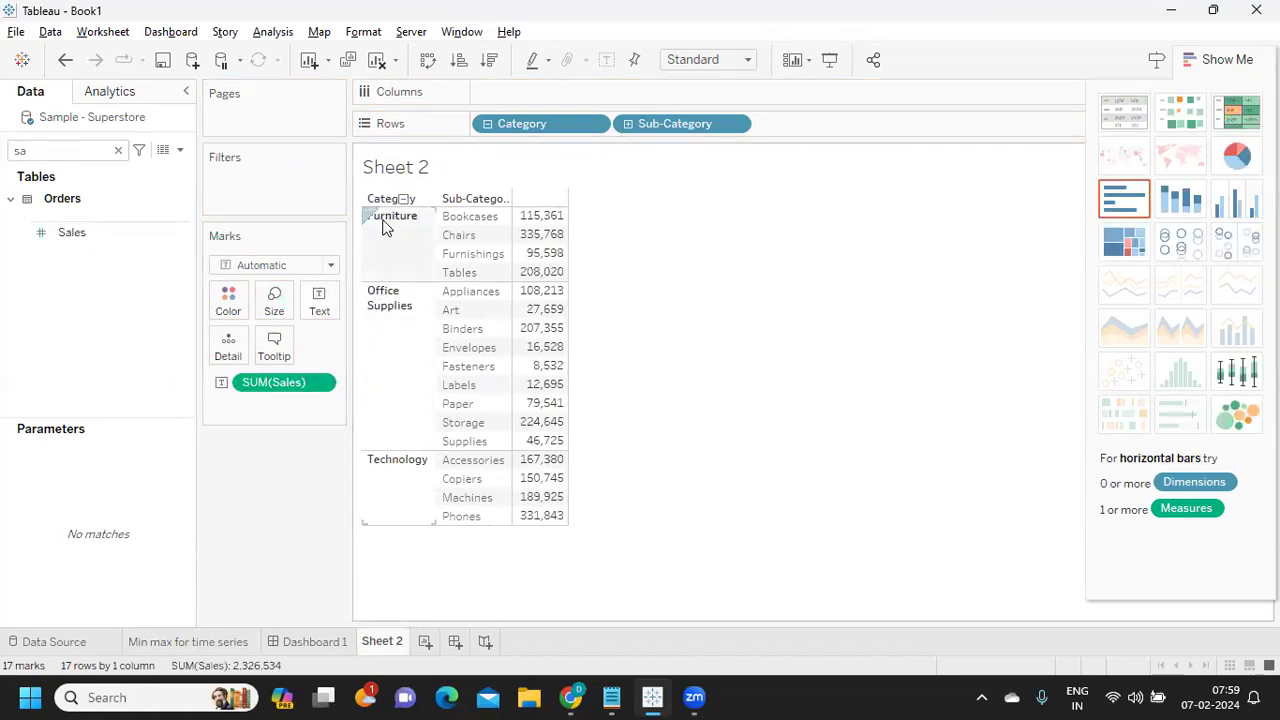
mouse_move(540, 272)
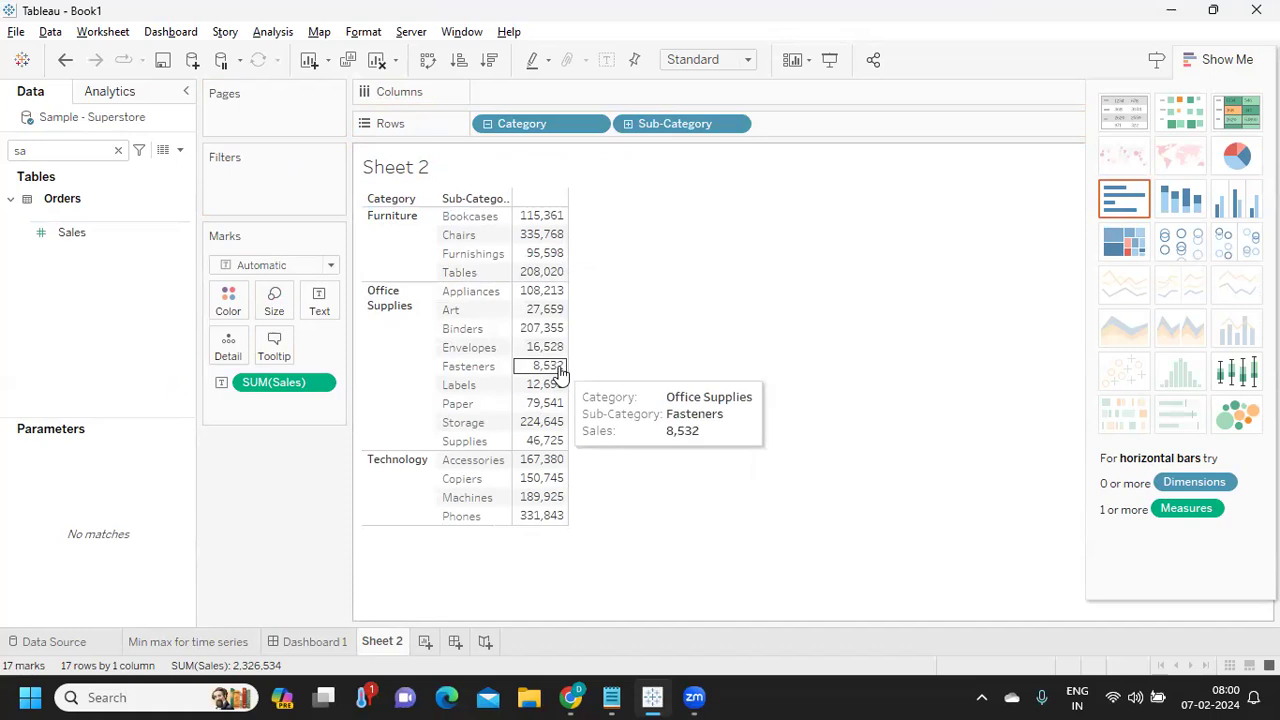
- Clear the field search and start a new calculated field named "Lod Expressions -2"
click(119, 151)
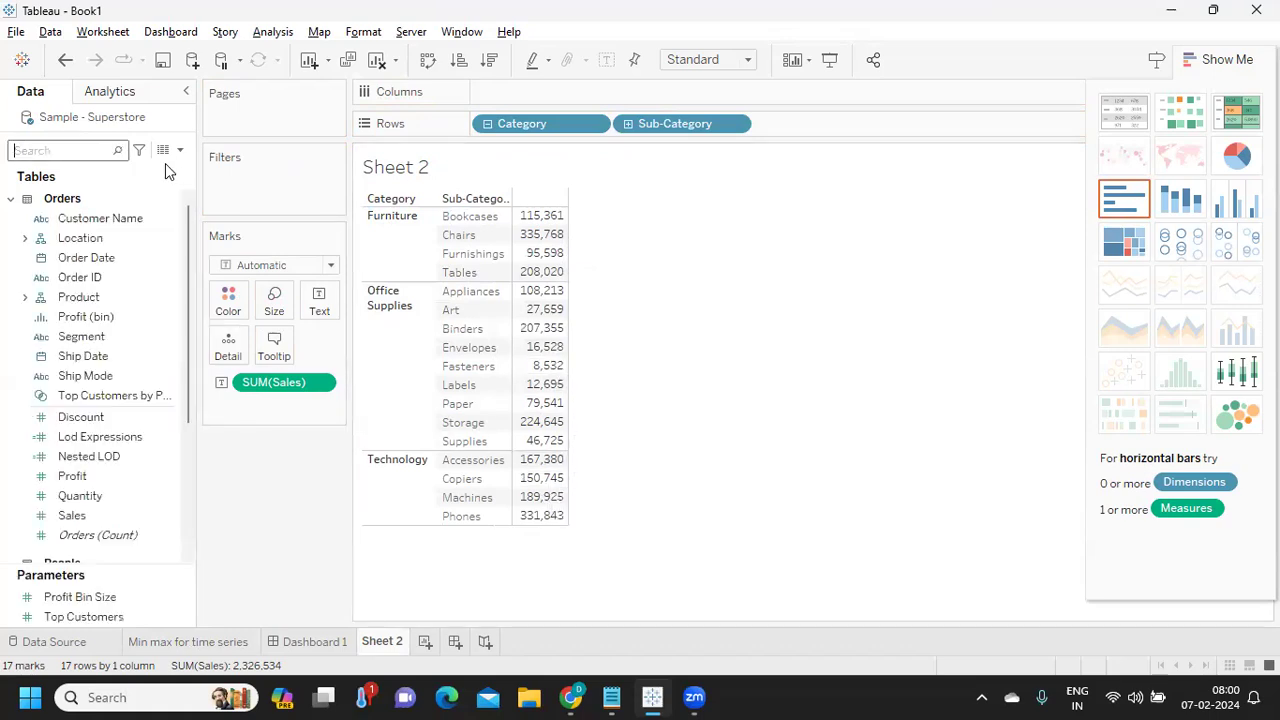
click(180, 150)
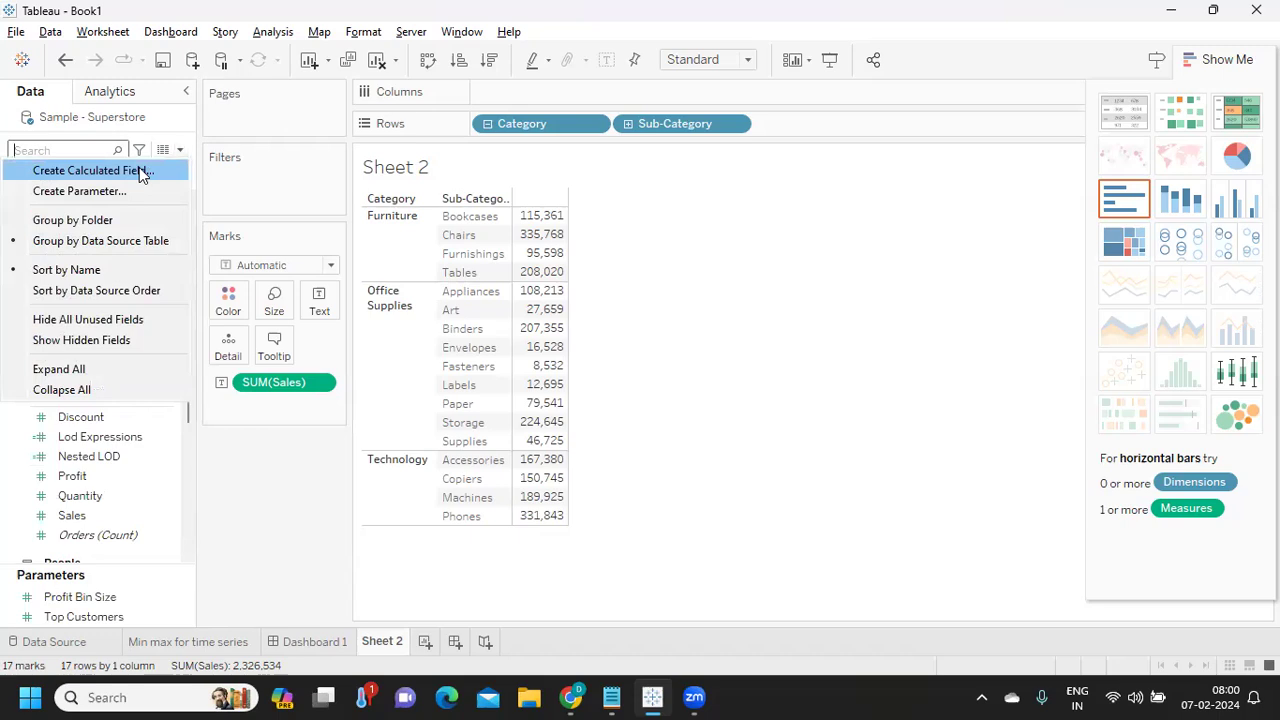
click(140, 172)
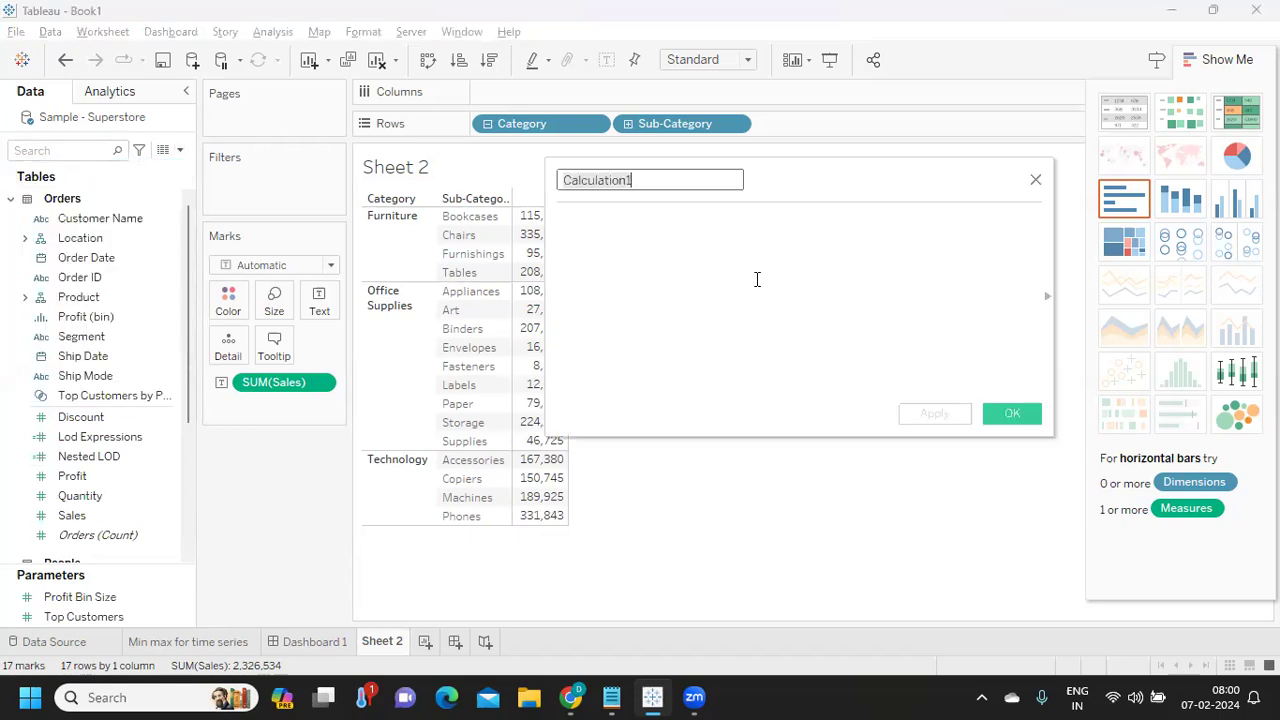
text(Lod Expressions -2)
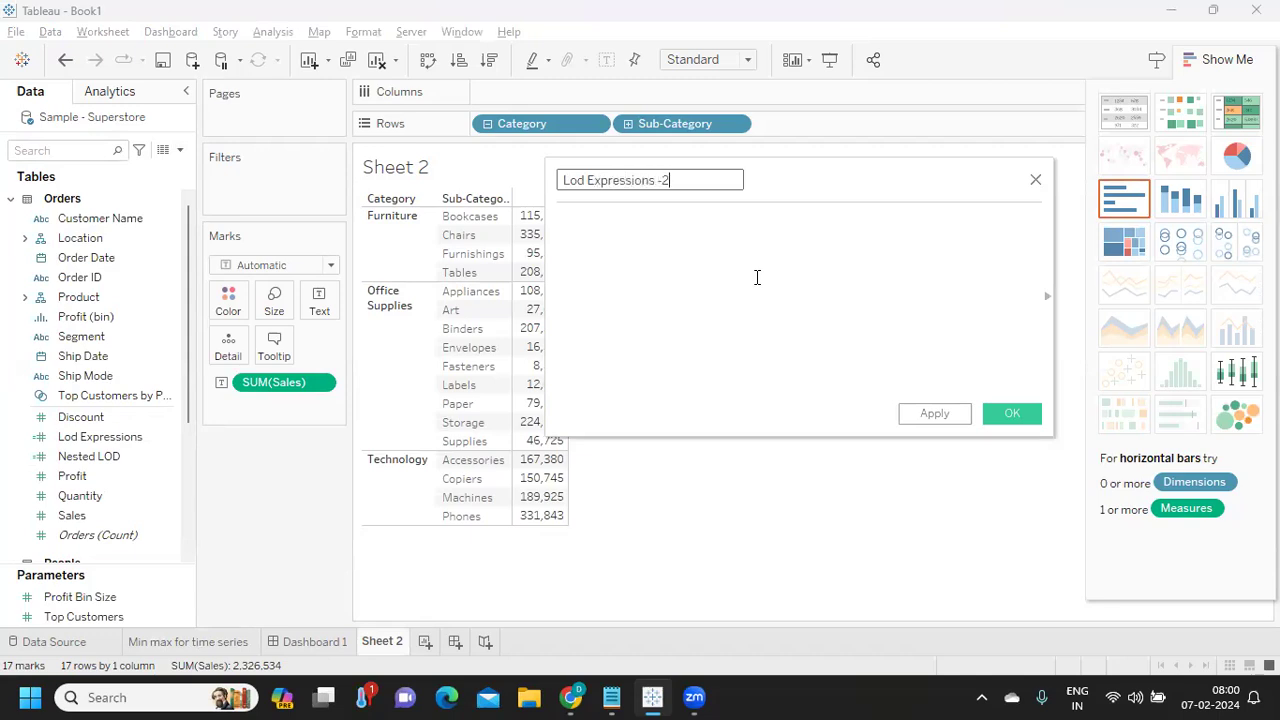
- Start the Lod Expressions -2 formula as a FIXED expression on [Category] and [Sub-Category], keeping the editor clear of the table values
click(755, 268)
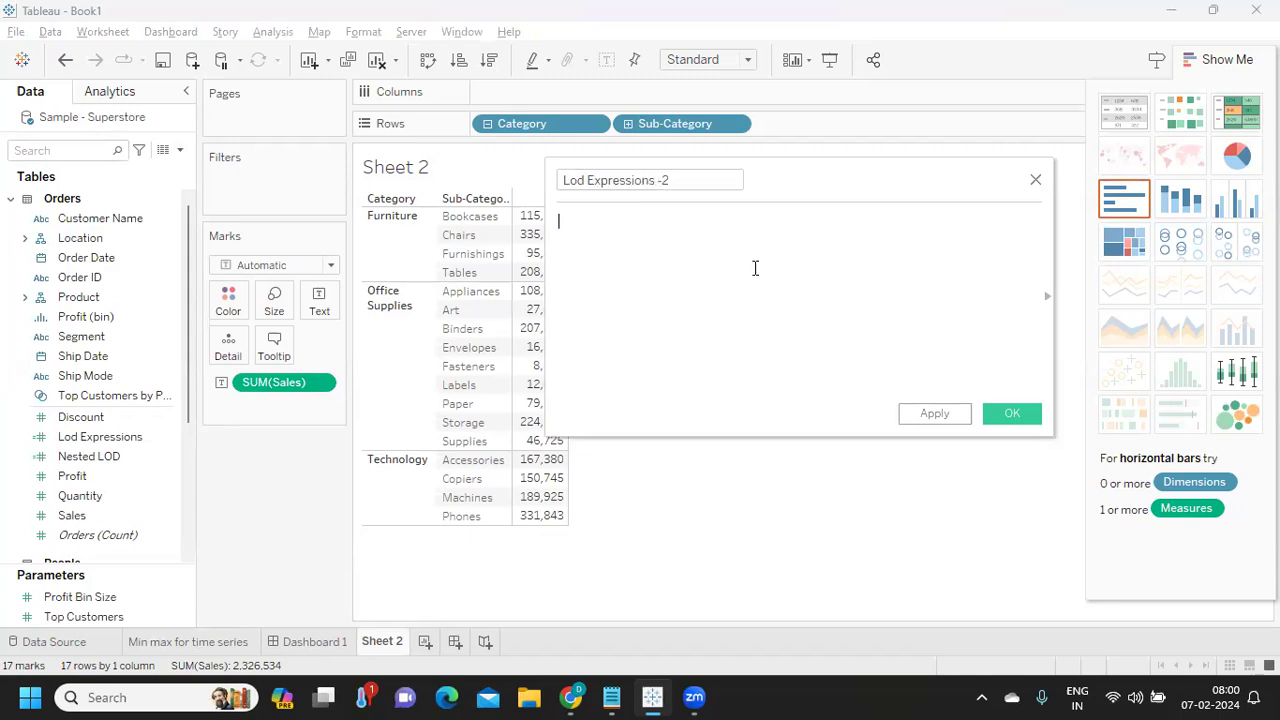
drag(793, 208, 948, 210)
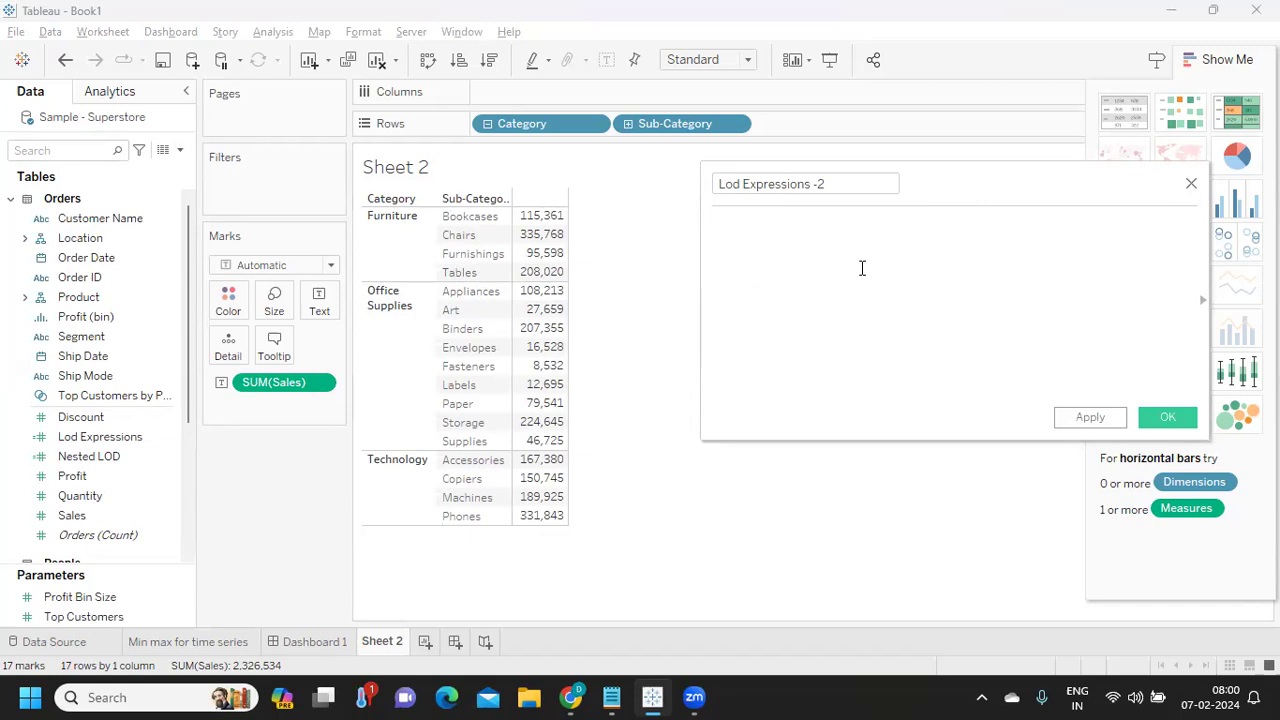
text(Fix)
key(Return)
text(ca)
key(Return)
text(,sbu)
key(Return)
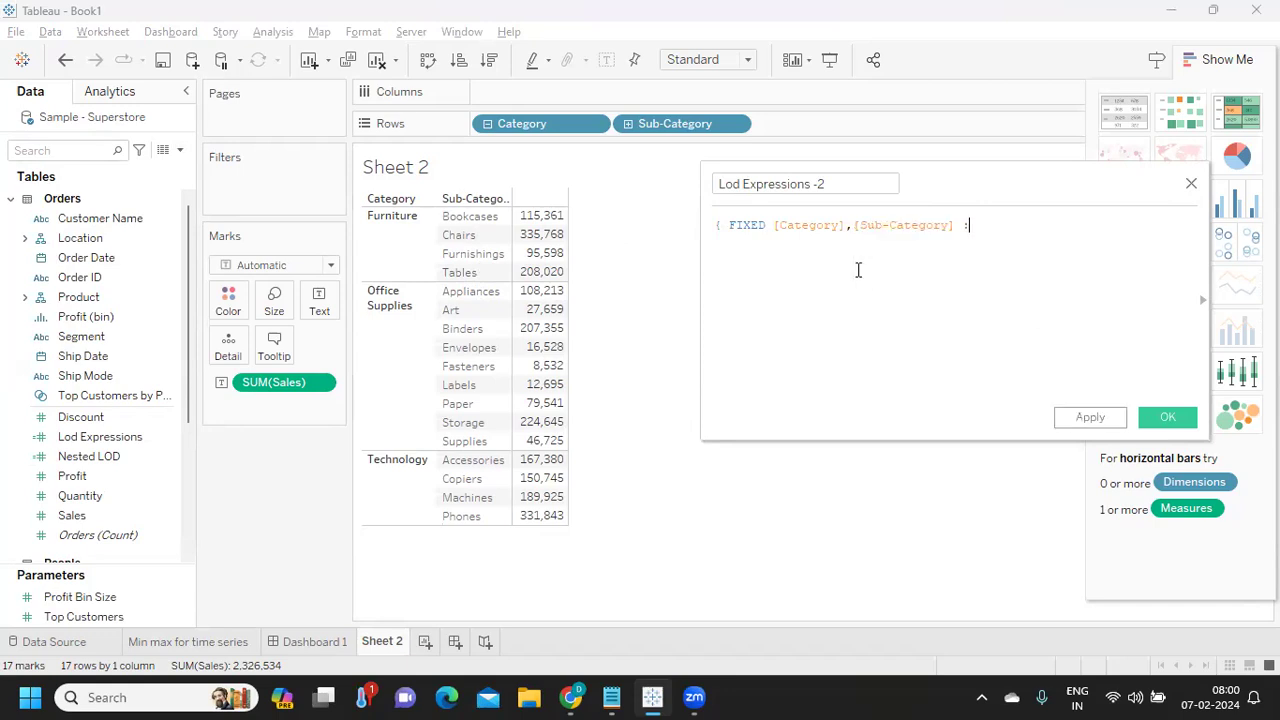
- Complete the FIXED expression with : SUM([Sales]) and its closing brace, and save the calculated field
text(: su)
key(Return)
text(sa)
key(Return)
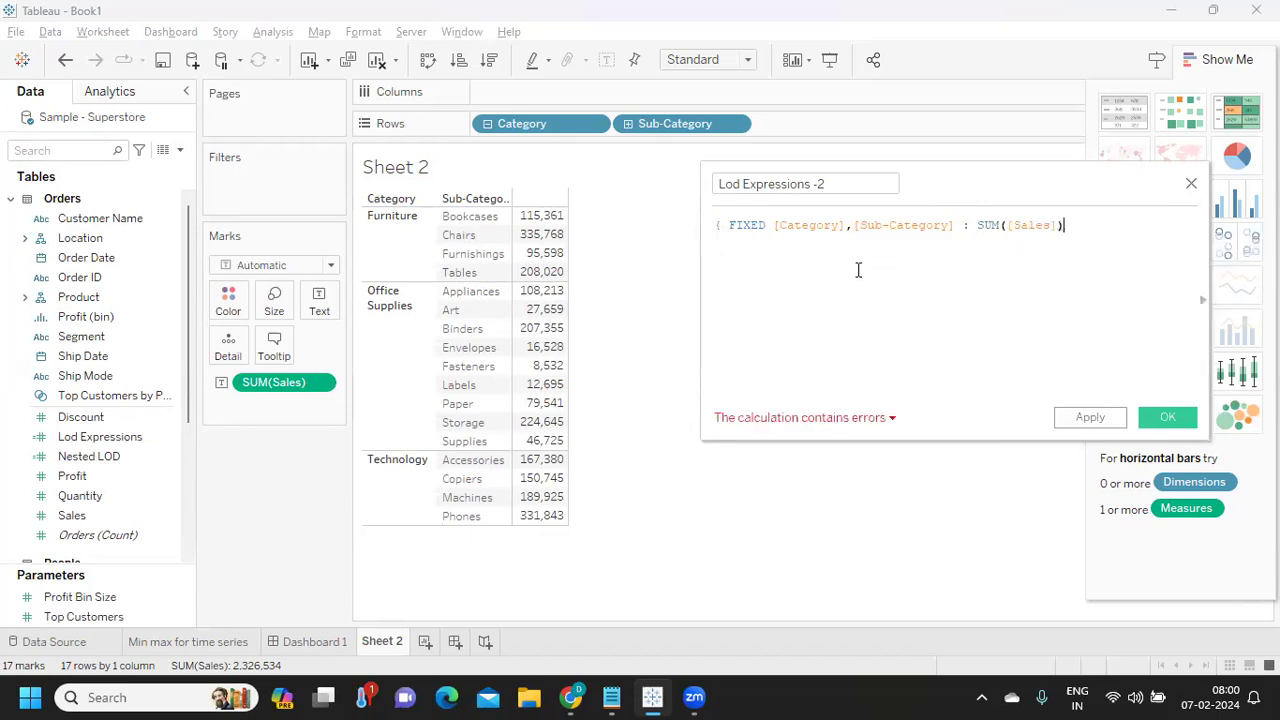
text(})
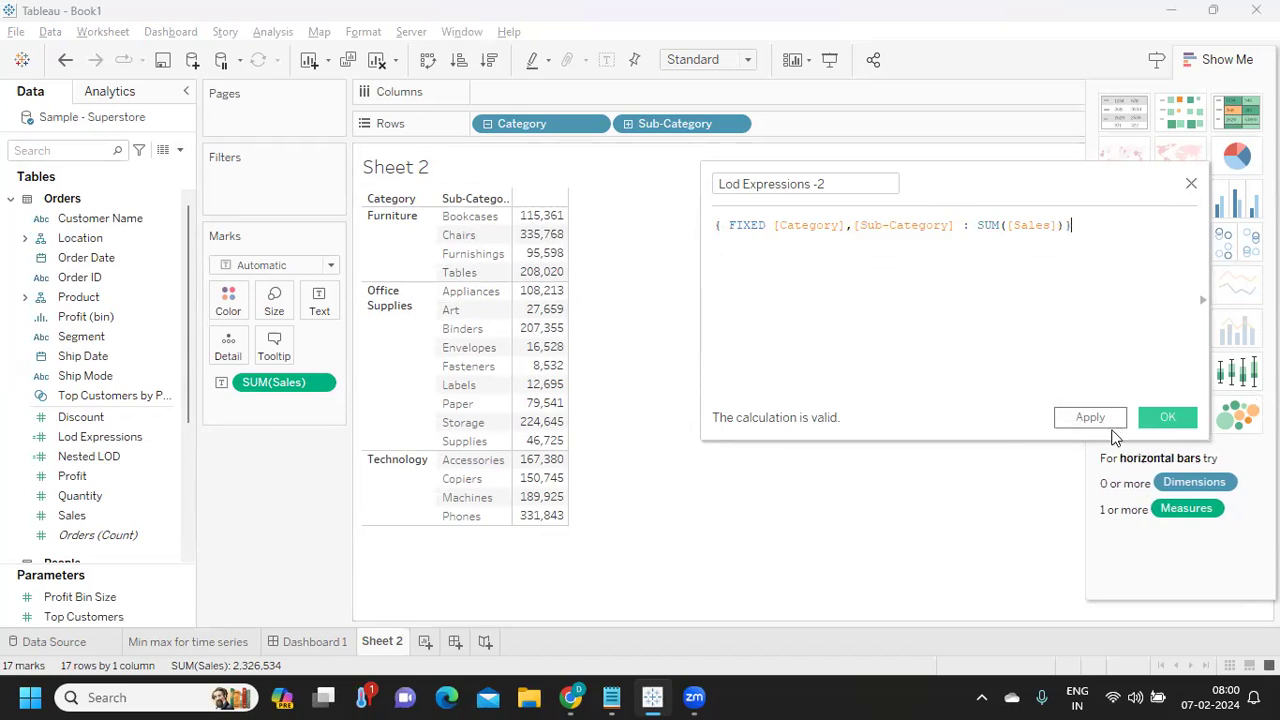
click(1092, 420)
click(1167, 420)
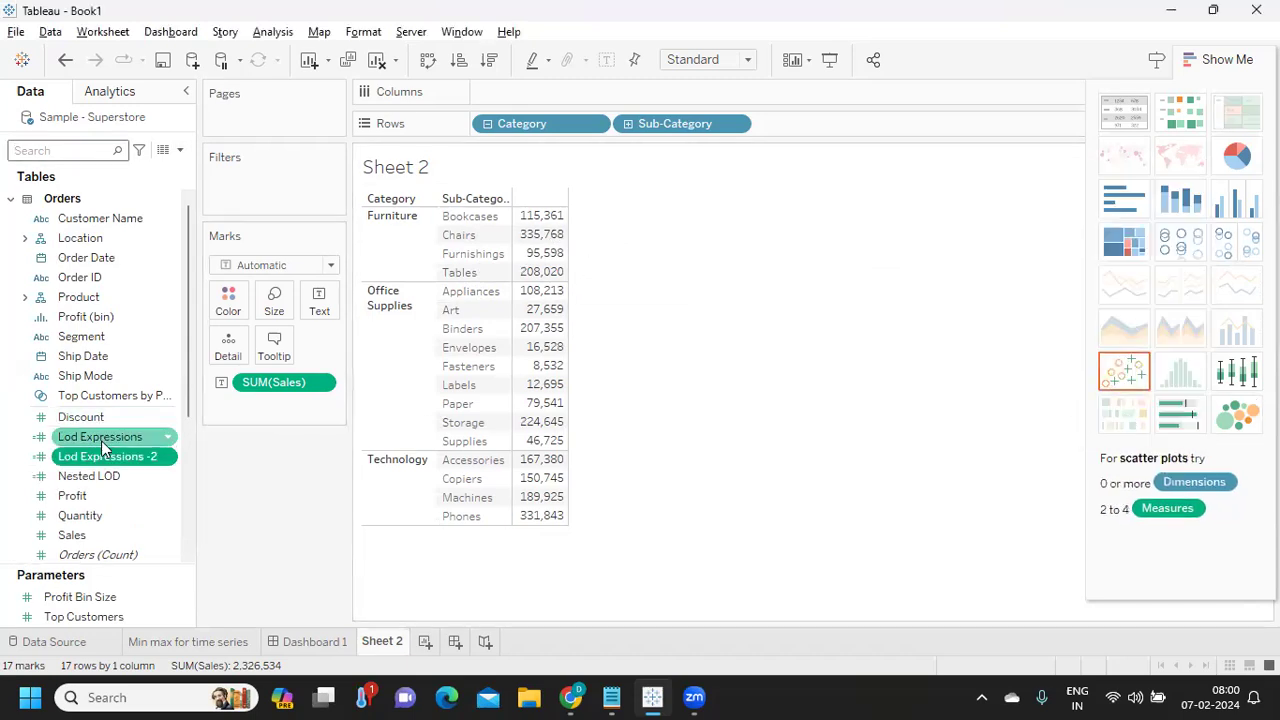
- Add Lod Expressions -2 beside Sales as text values, arrange both as separate text table columns, and widen the columns
drag(101, 456, 319, 300)
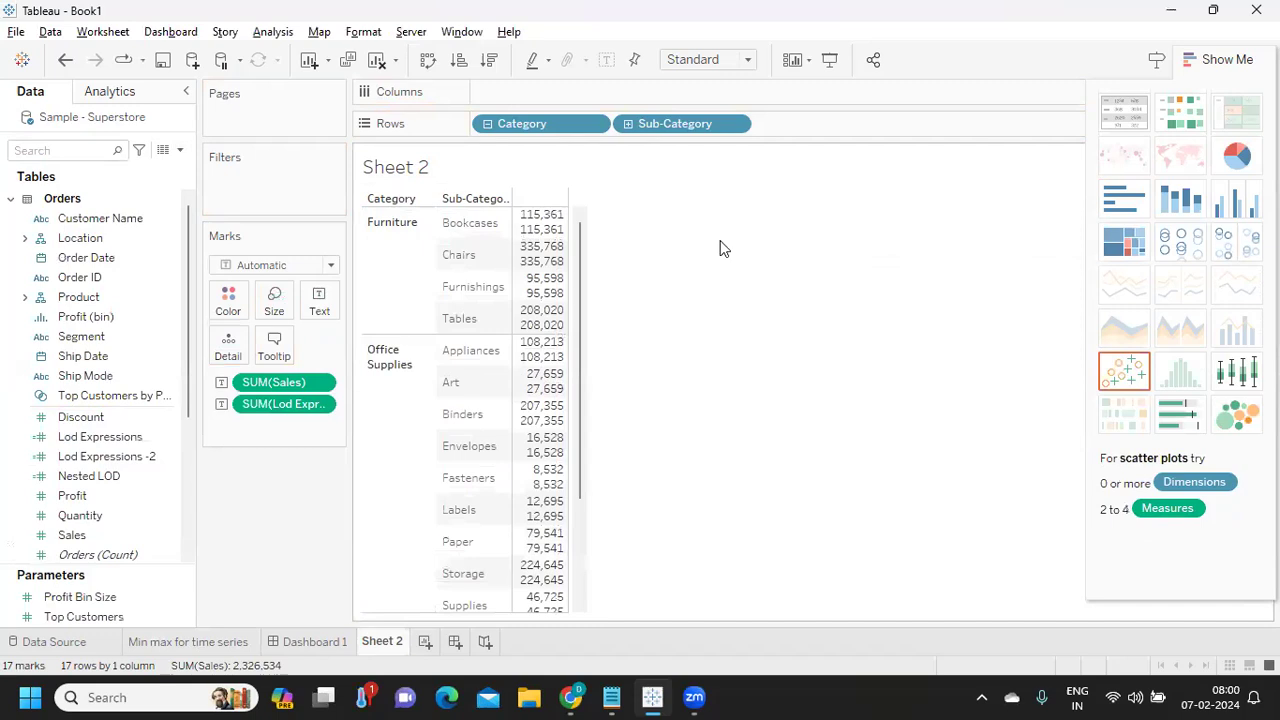
click(1124, 112)
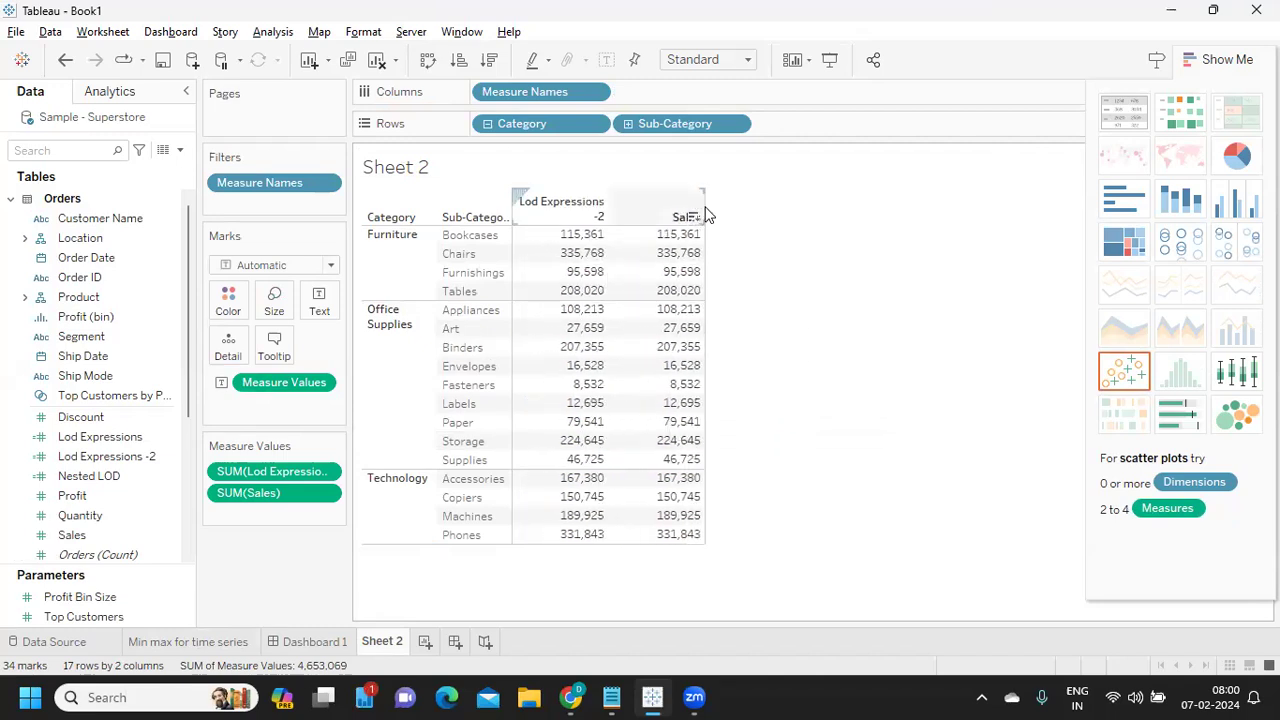
drag(703, 210, 754, 217)
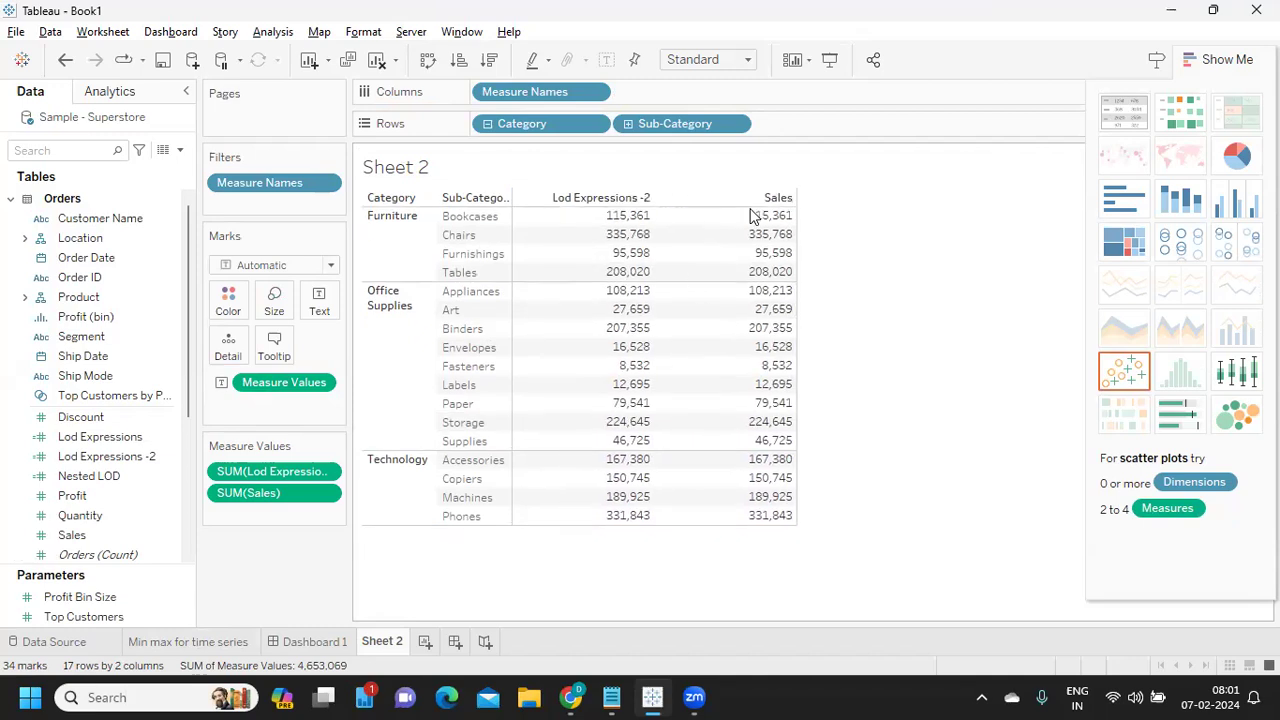
- Edit Lod Expressions -2 and insert an outer FIXED [Category] line, with its opening brace, above the existing expression
click(168, 457)
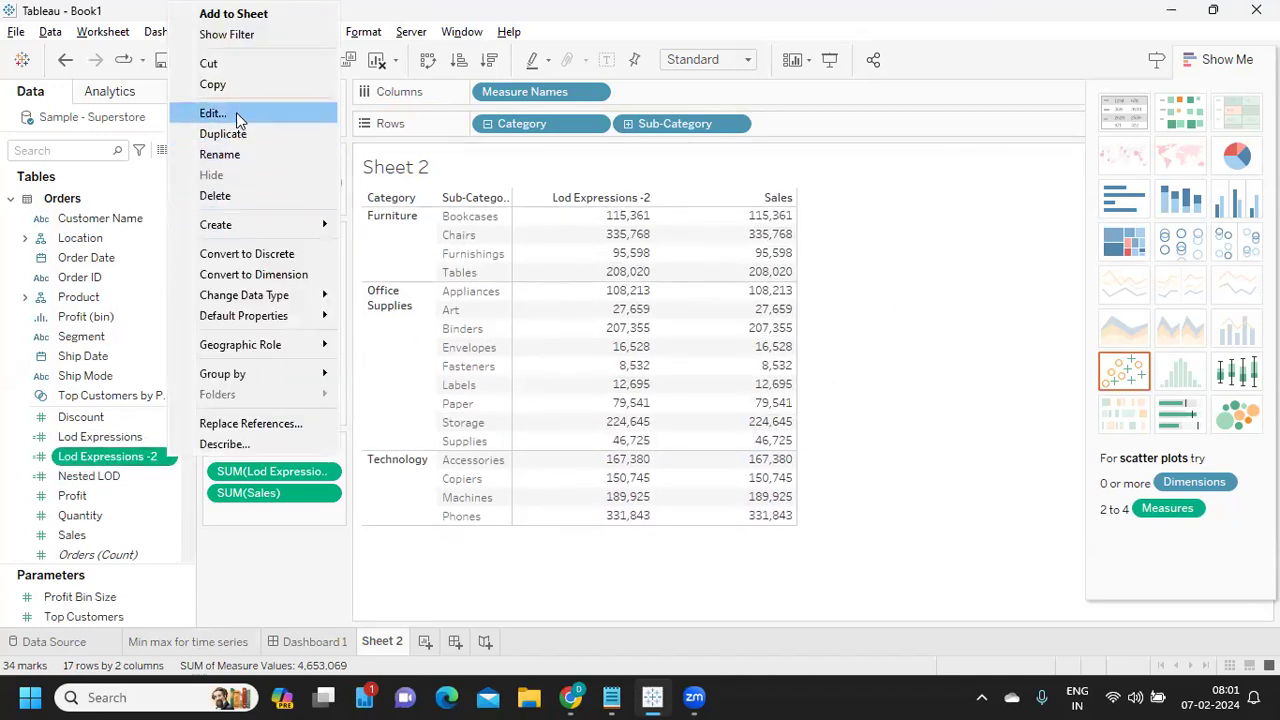
click(237, 113)
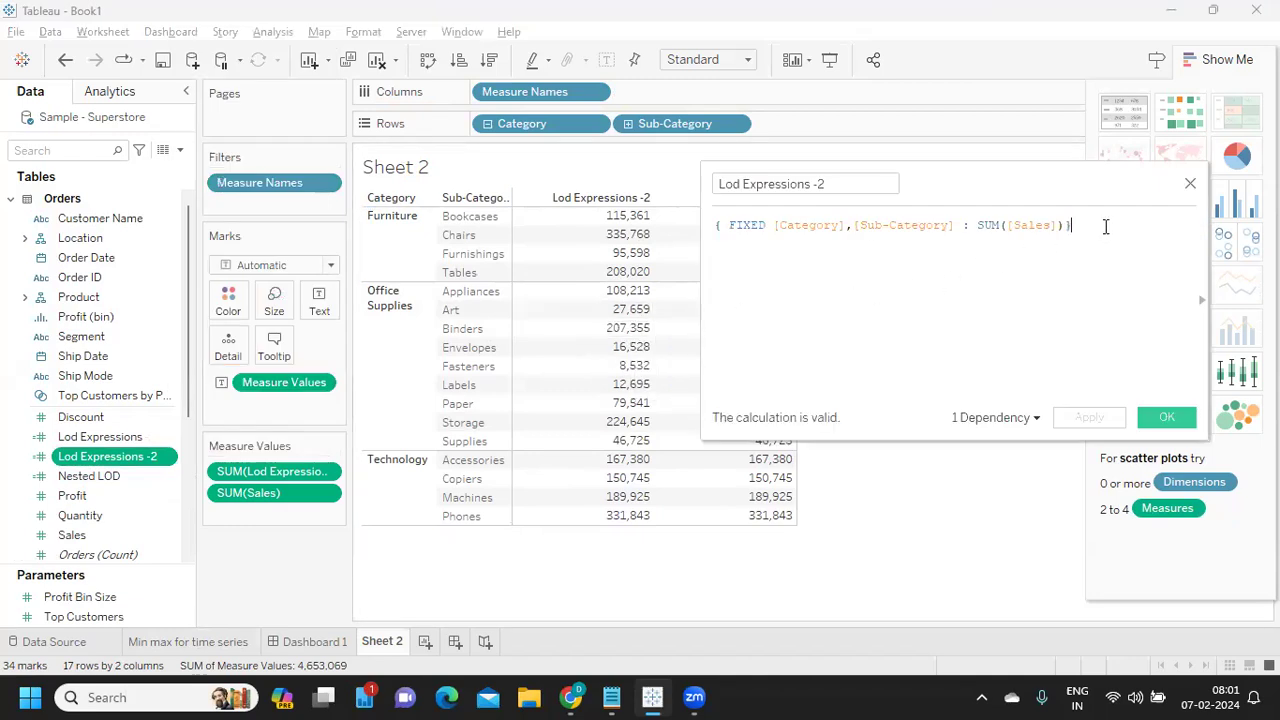
drag(1105, 226, 590, 214)
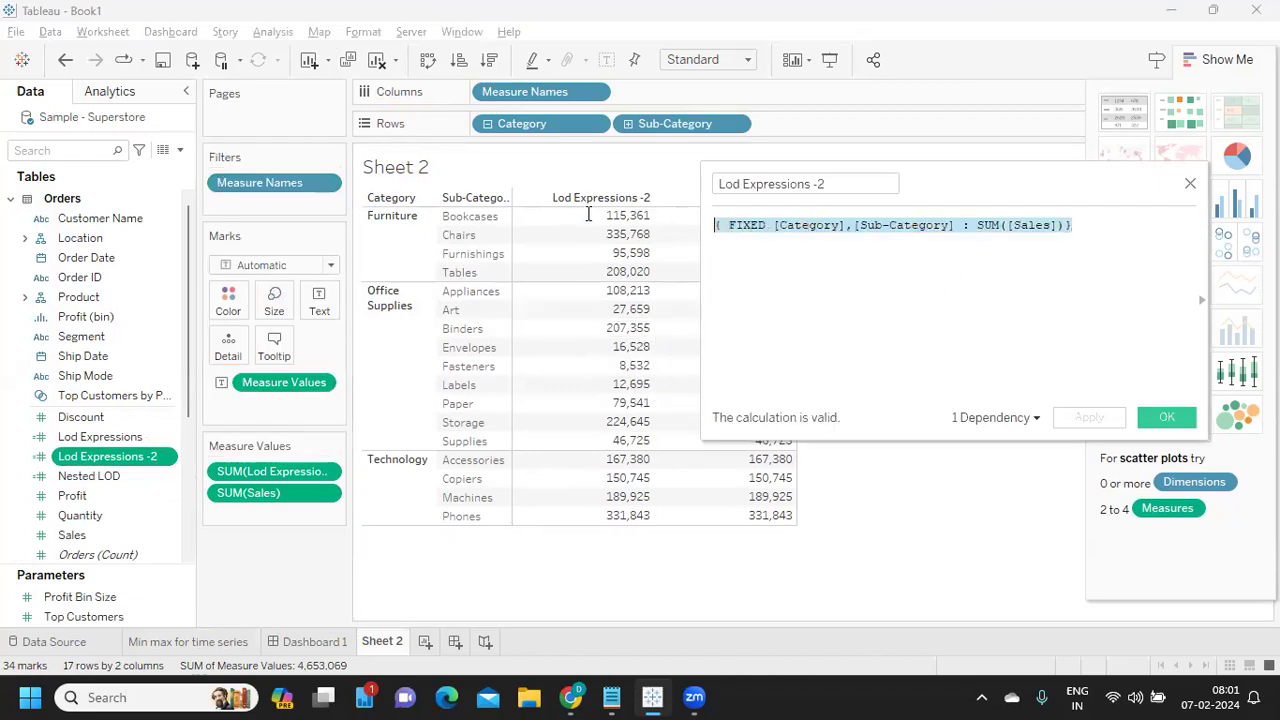
click(716, 225)
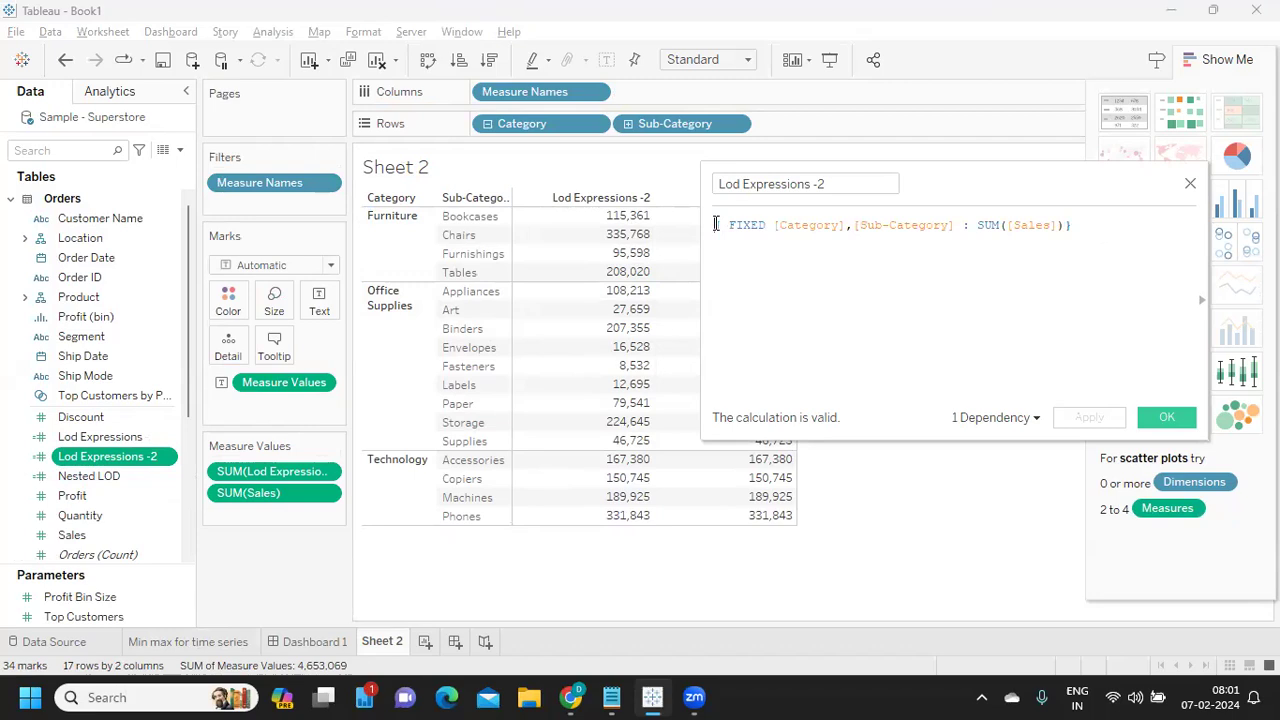
key(Return)
text(FI)
key(Return)
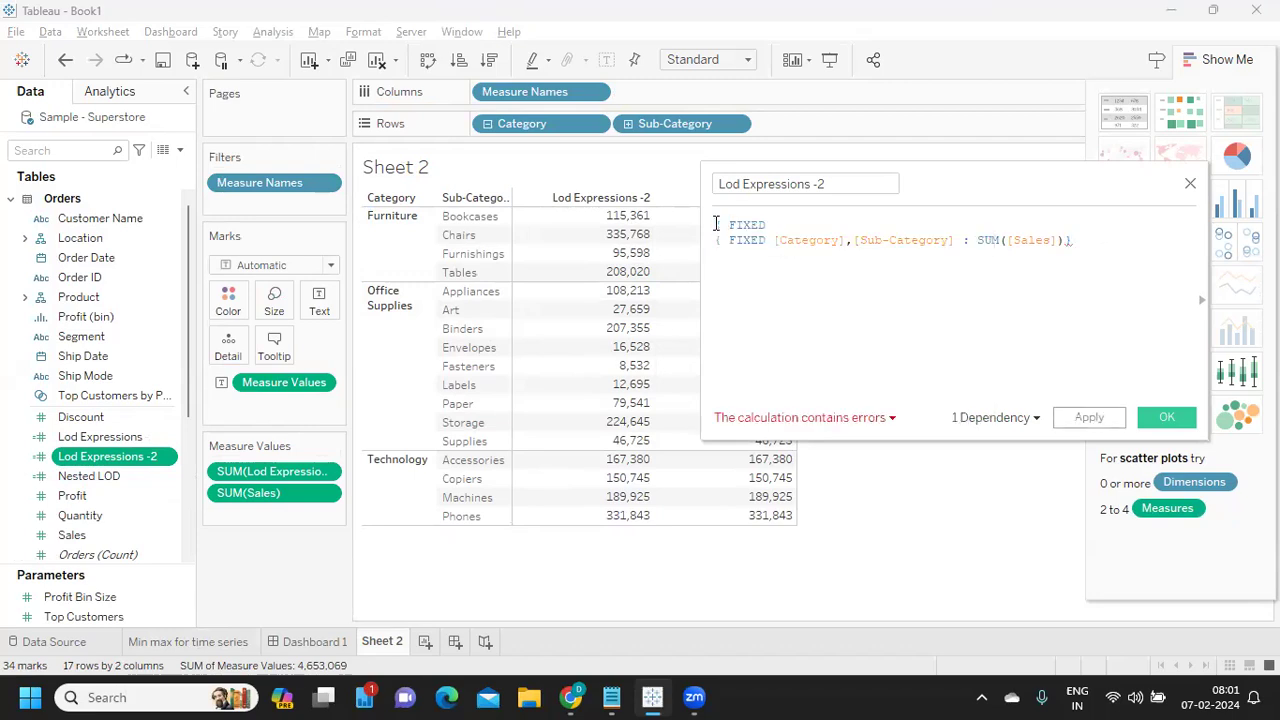
text([Cat)
key(Return)
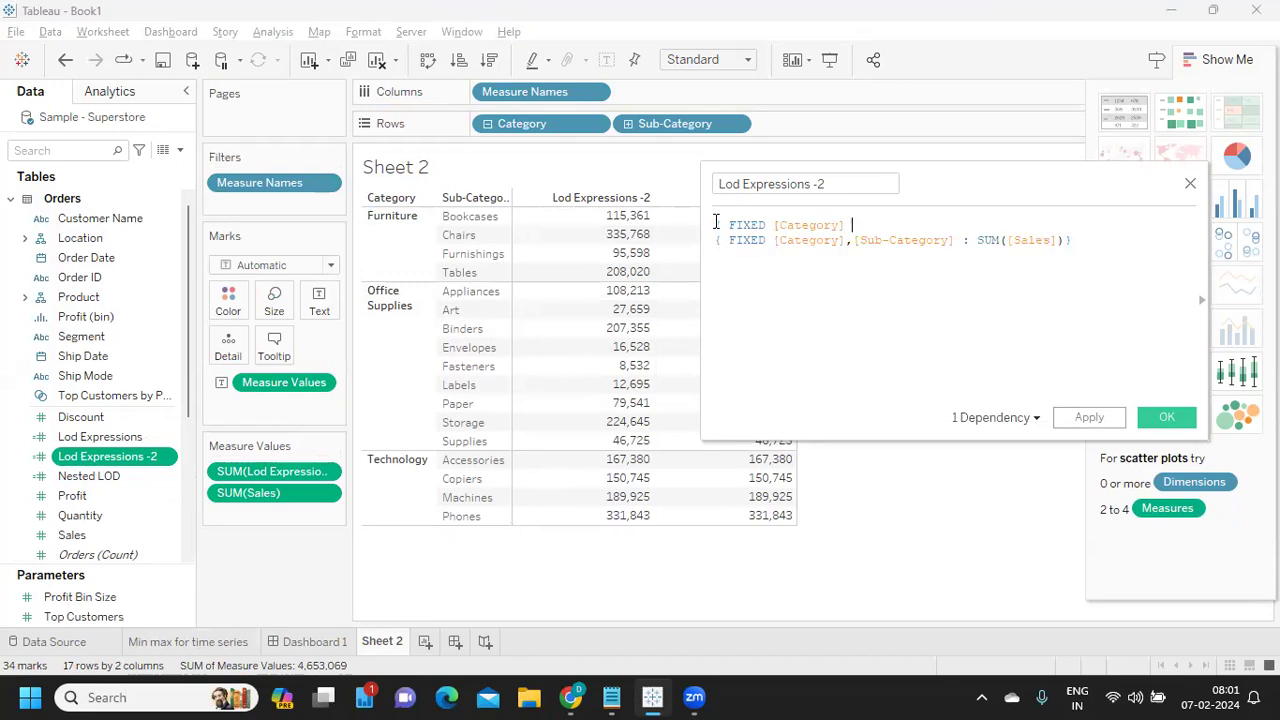
- Wrap the inner FIXED expression in : min( ) within the outer Category expression, close its brackets, and apply the calculation
text(: min)
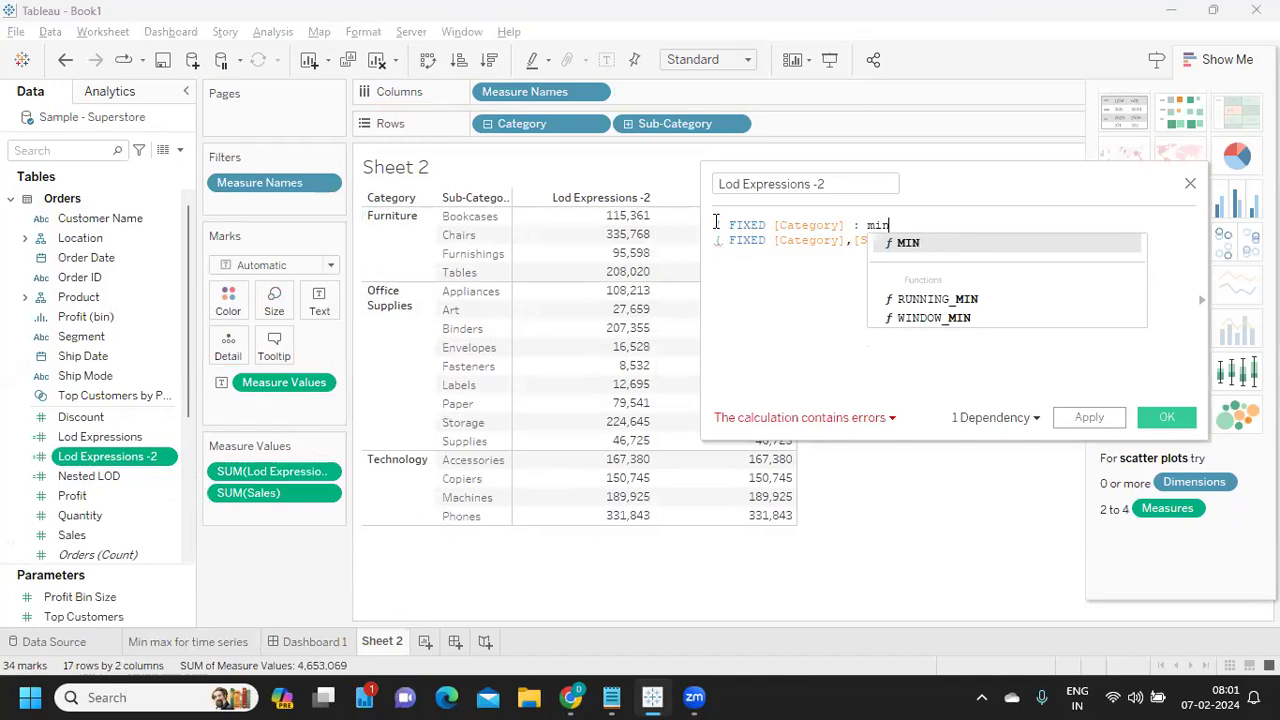
text(()
key(Delete)
key(ctrl+z)
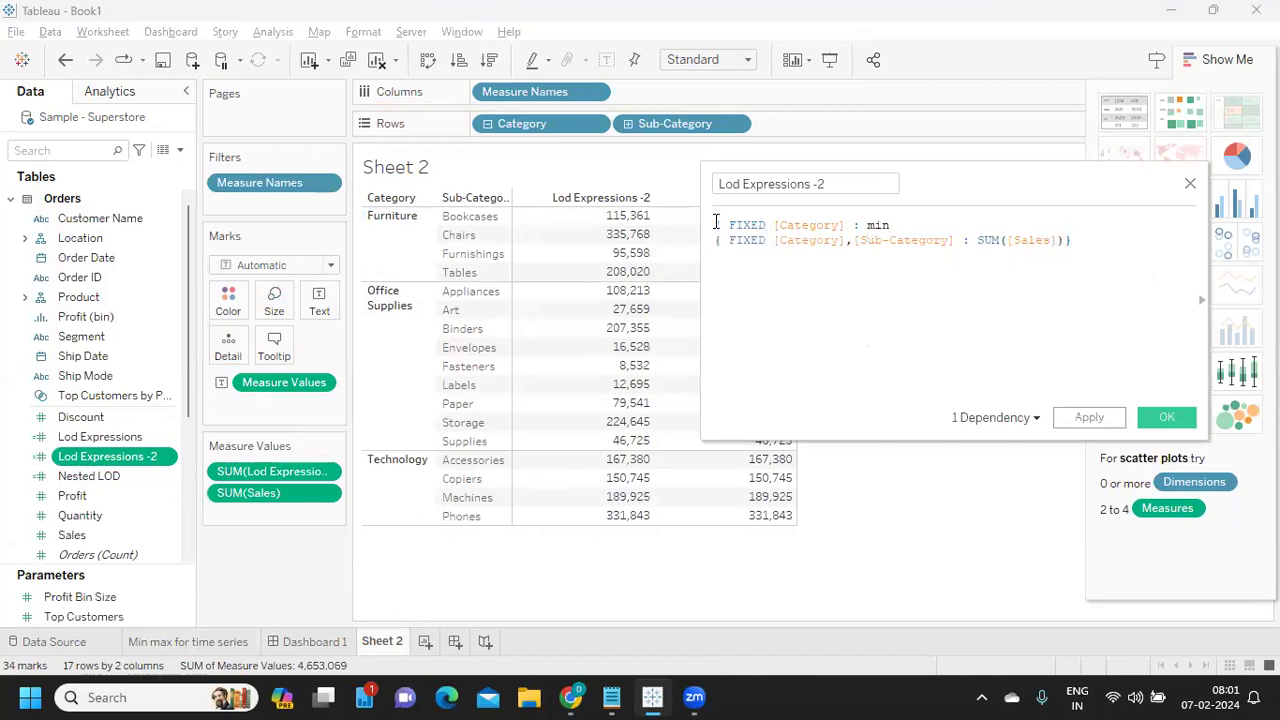
text(()
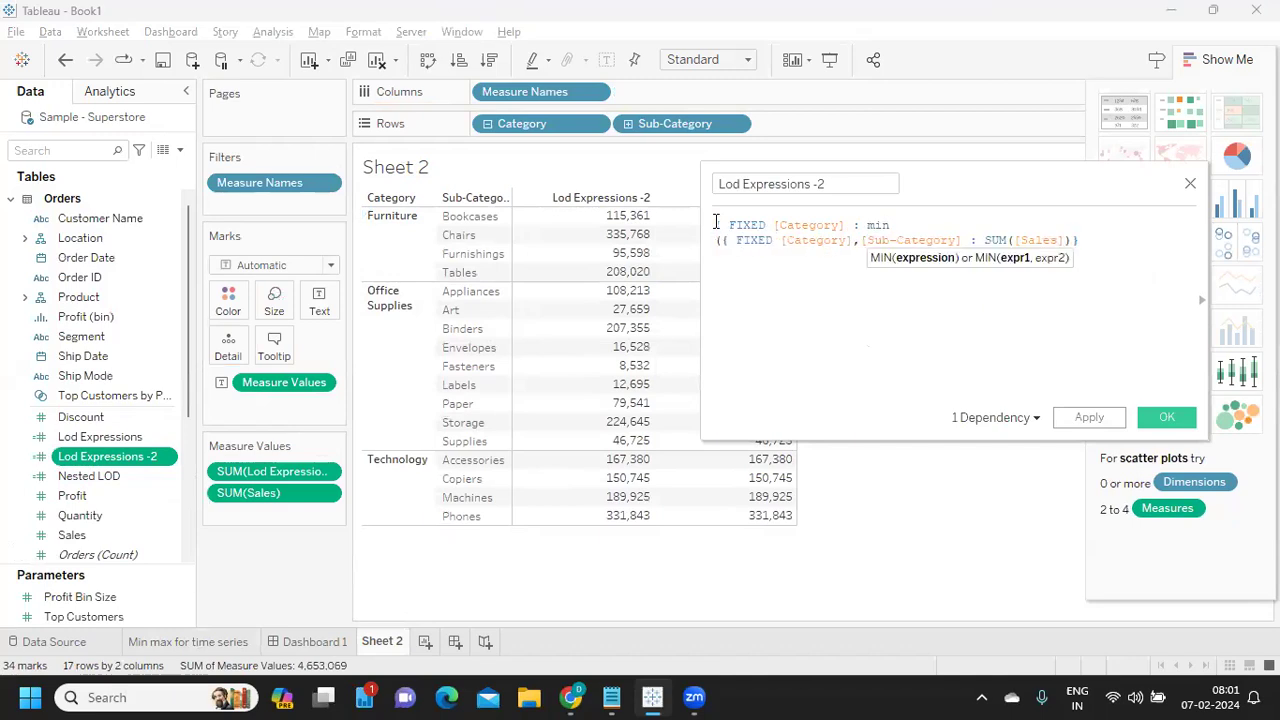
click(1102, 249)
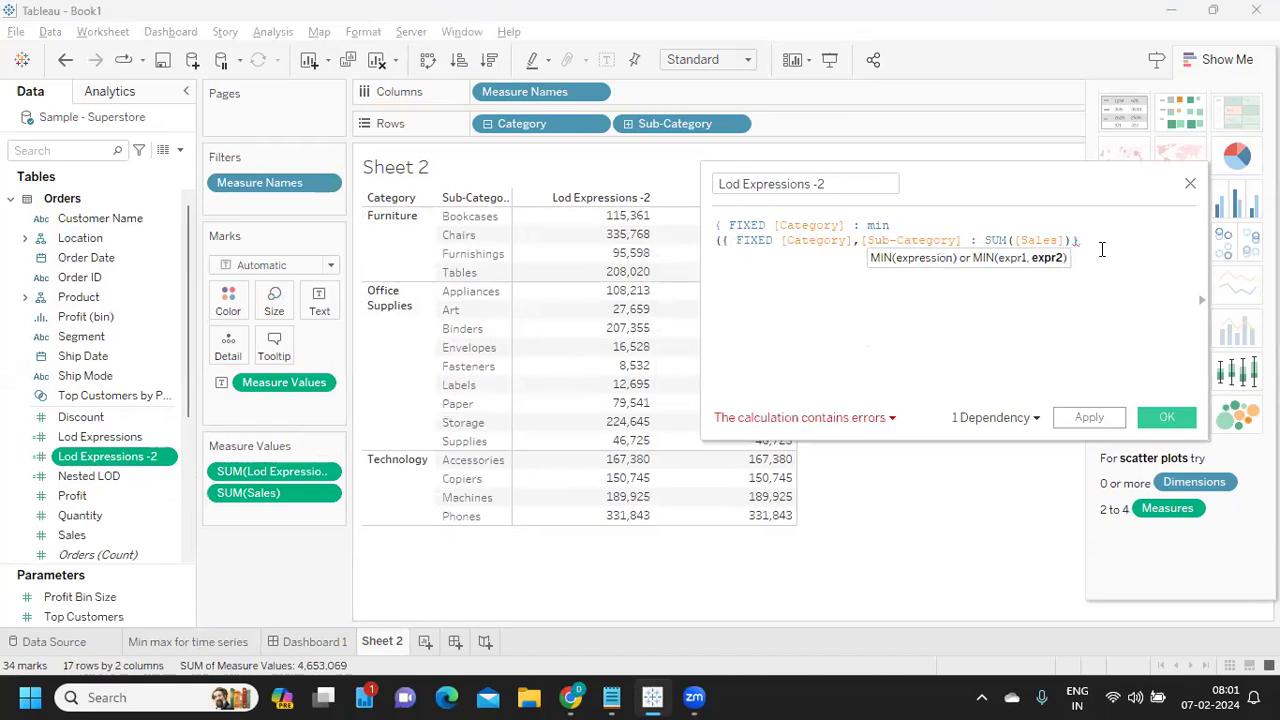
text())
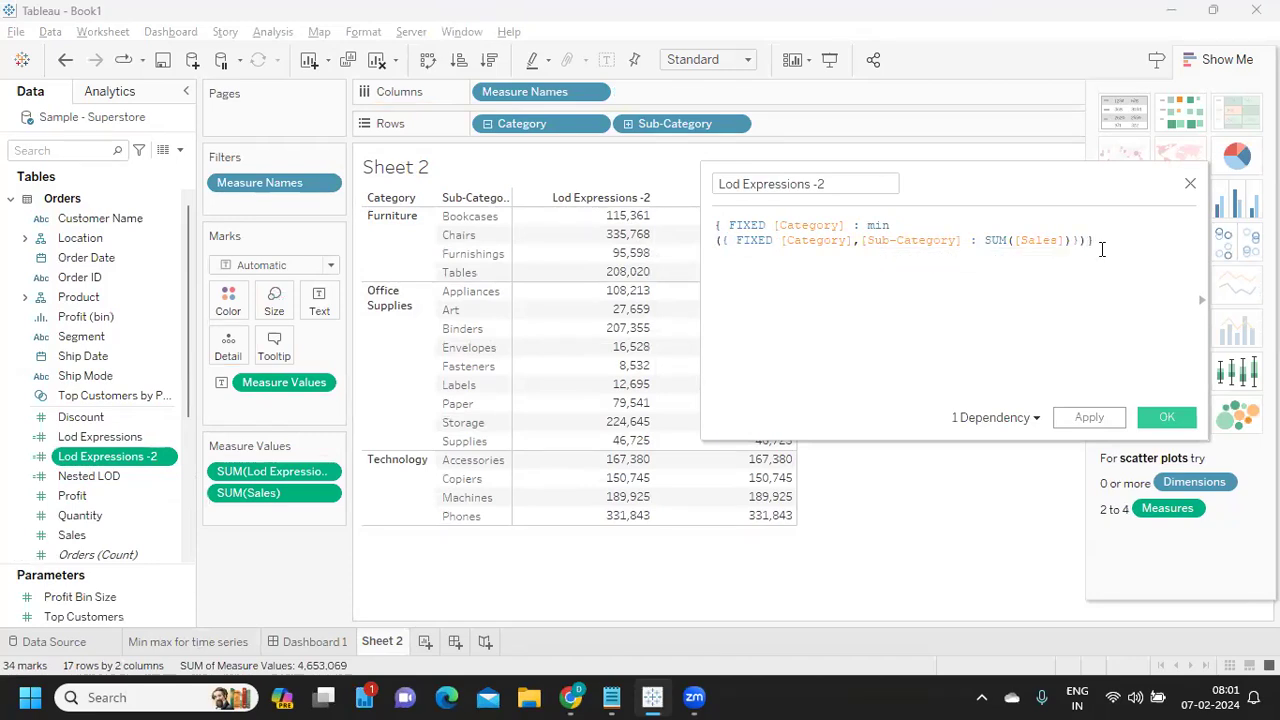
click(1089, 418)
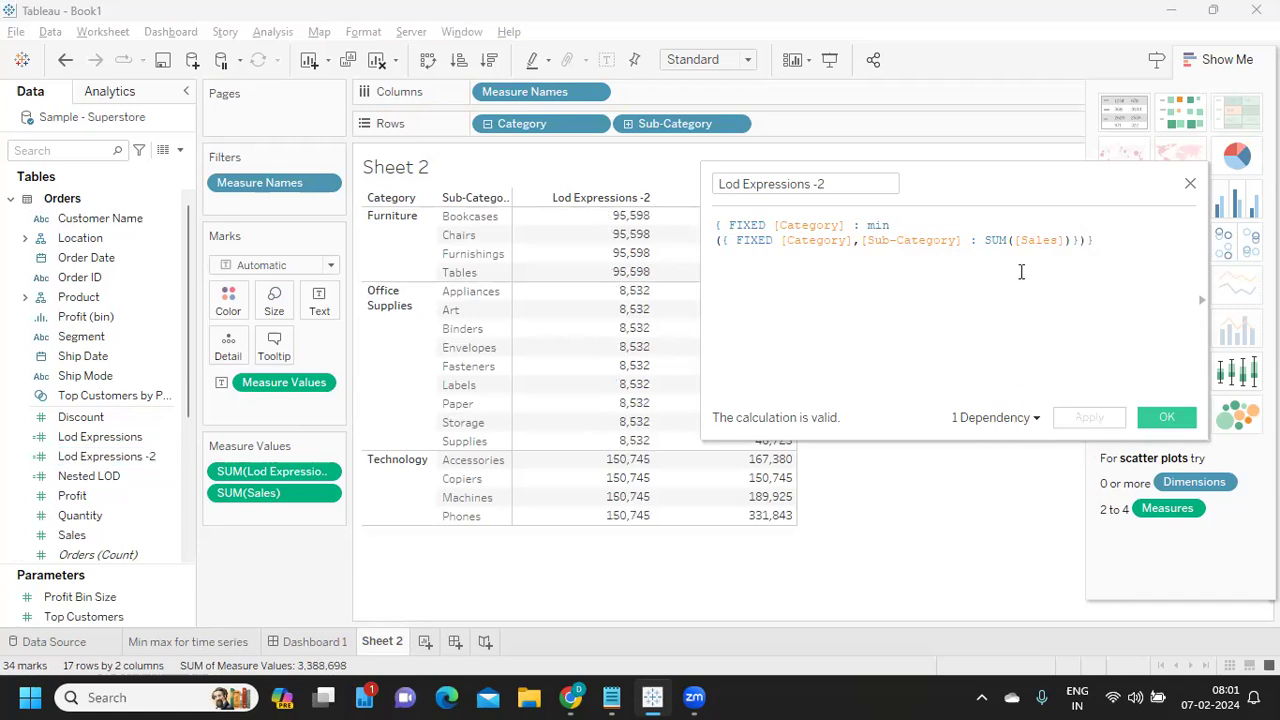
- Compare each category's Lod Expressions -2 values with Sales, review the inner expression and the min function, and close the calculation editor
drag(1047, 181, 1136, 325)
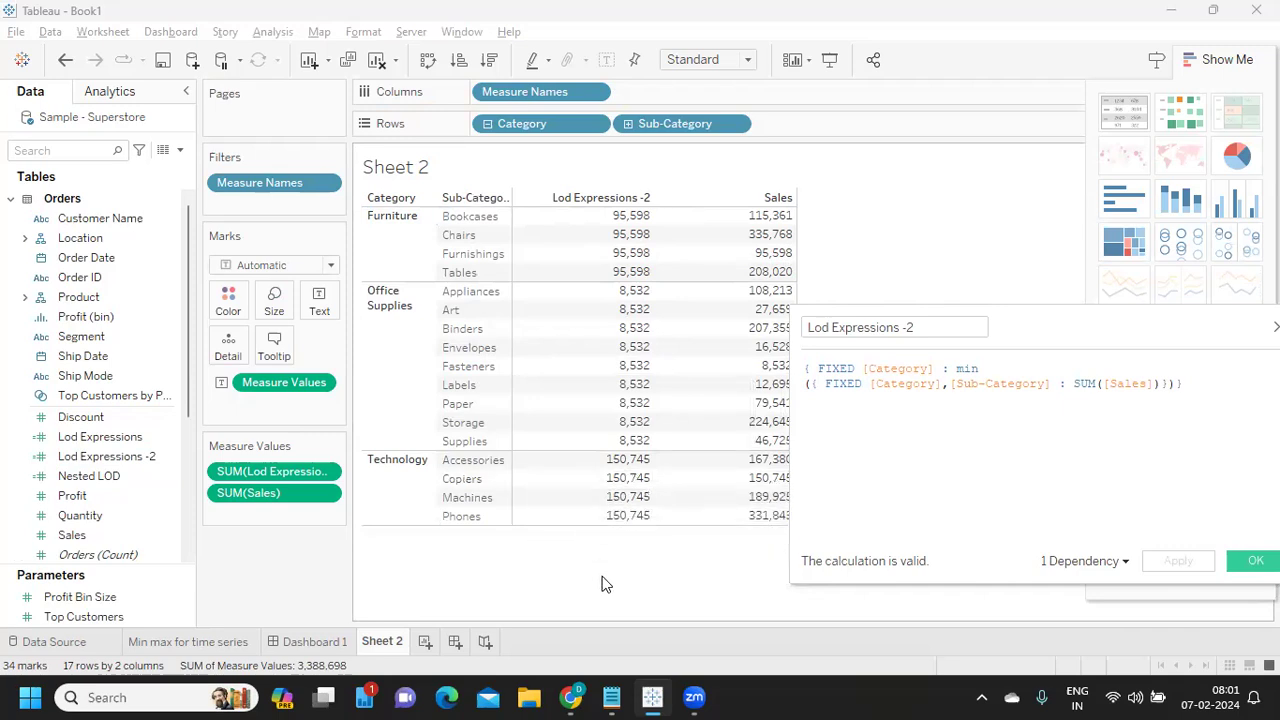
drag(1057, 331, 922, 246)
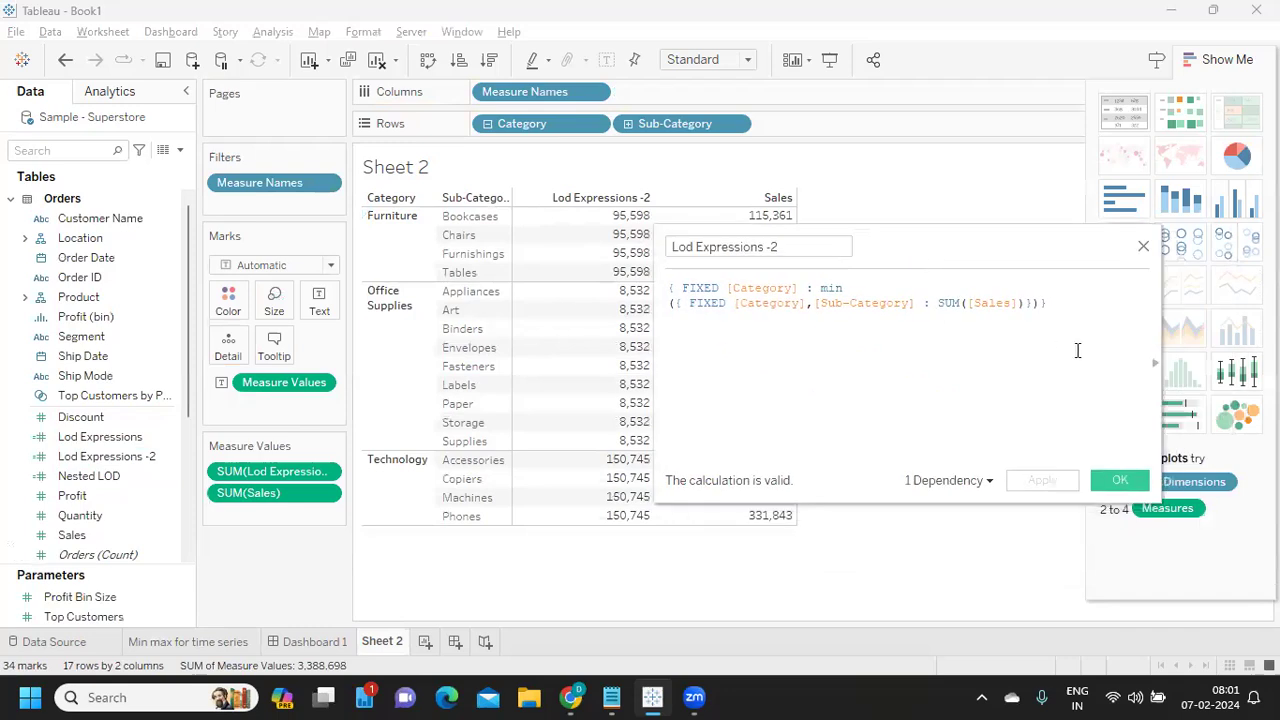
drag(1087, 302, 653, 270)
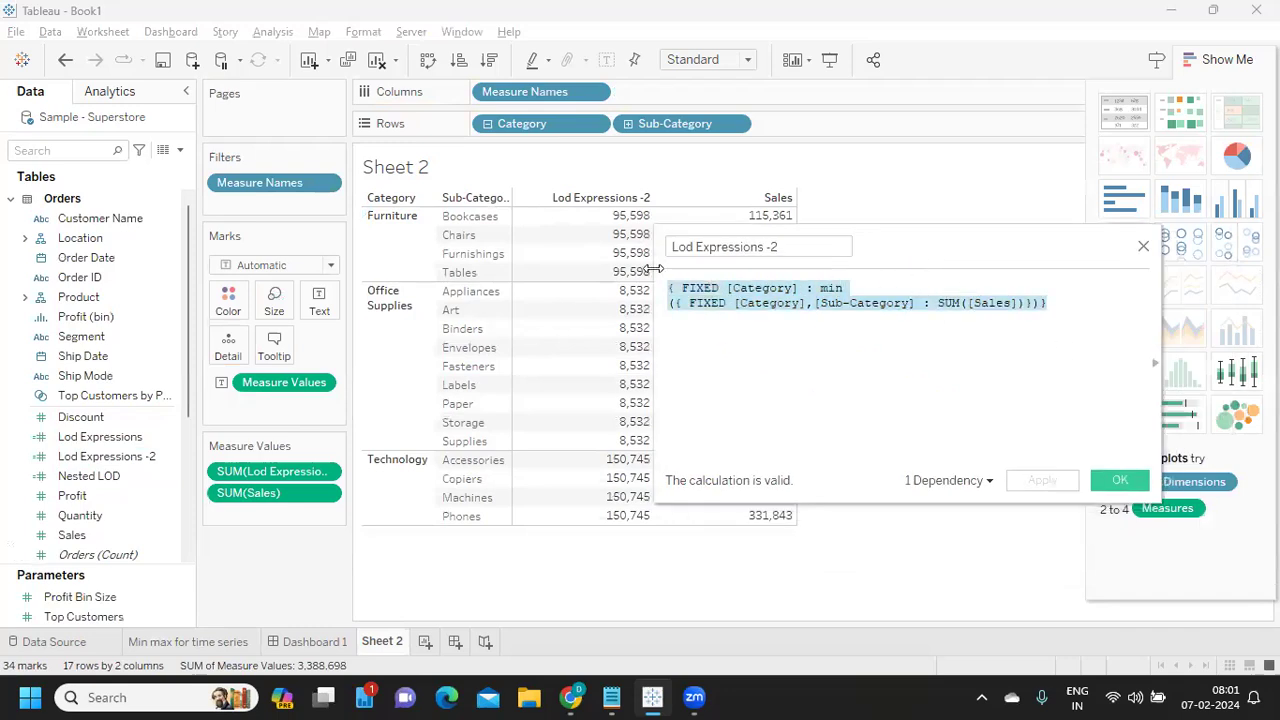
click(731, 365)
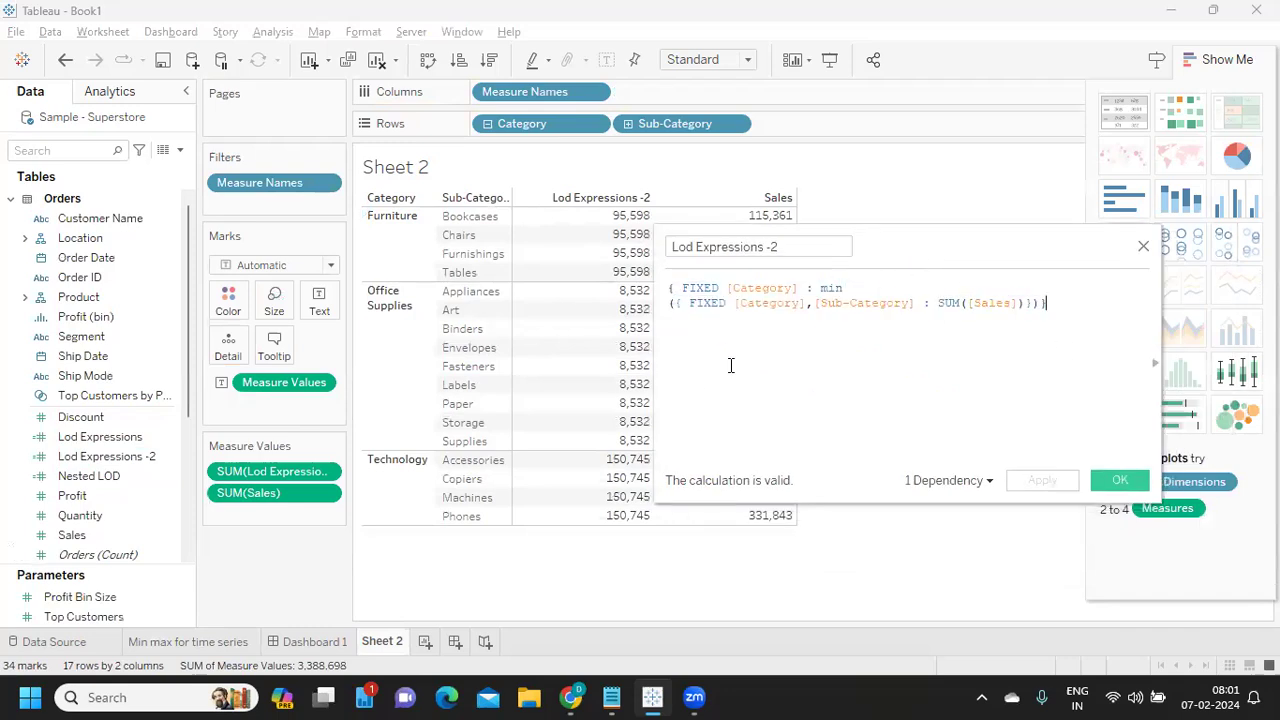
drag(1057, 305, 645, 285)
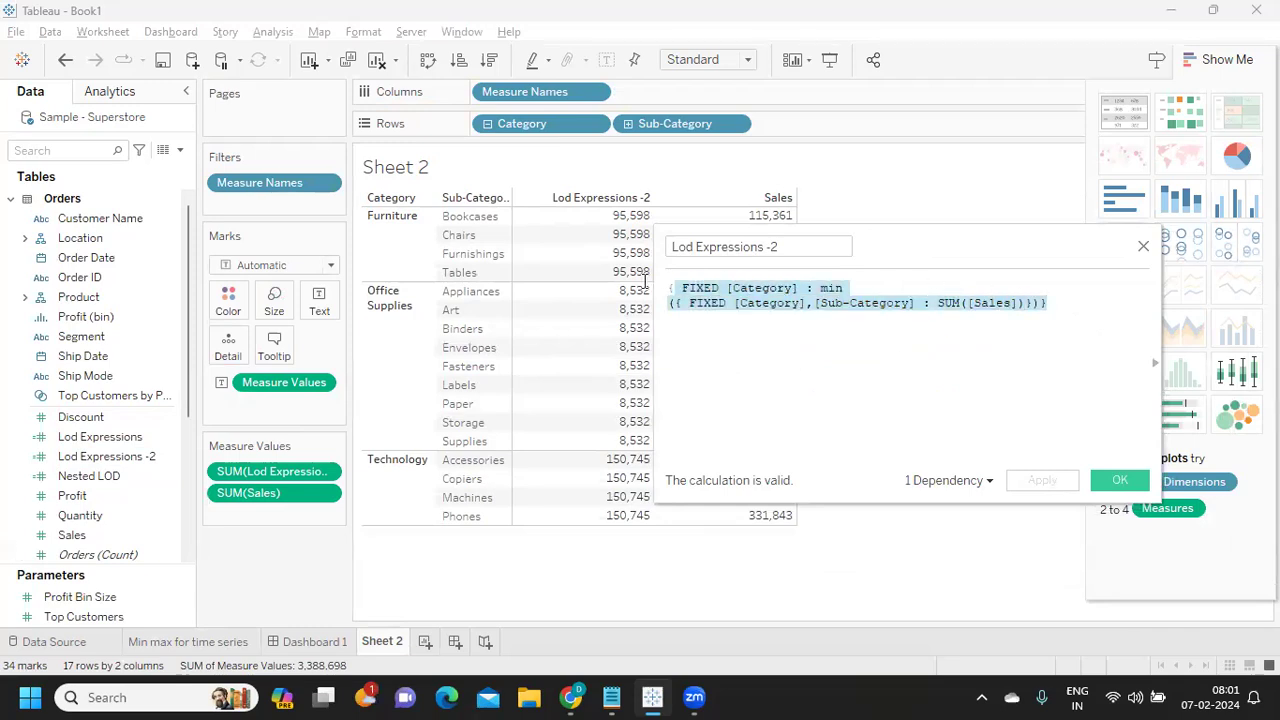
click(896, 358)
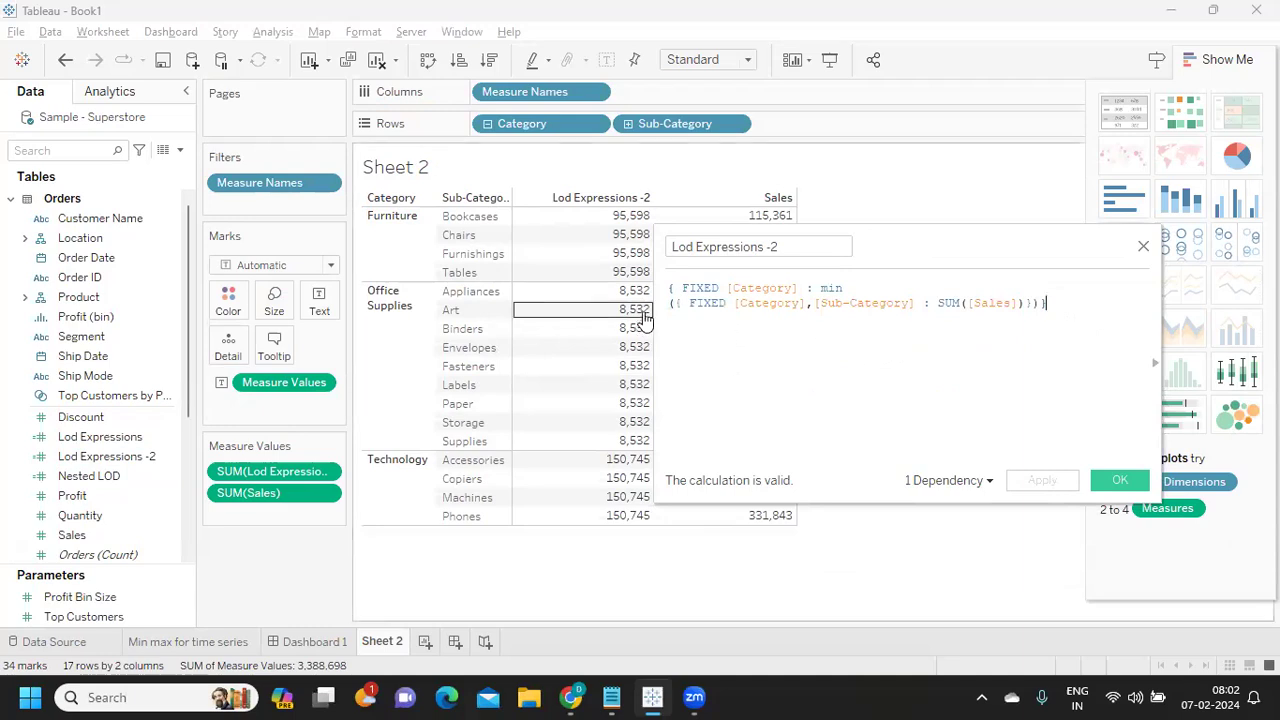
drag(674, 303, 1041, 301)
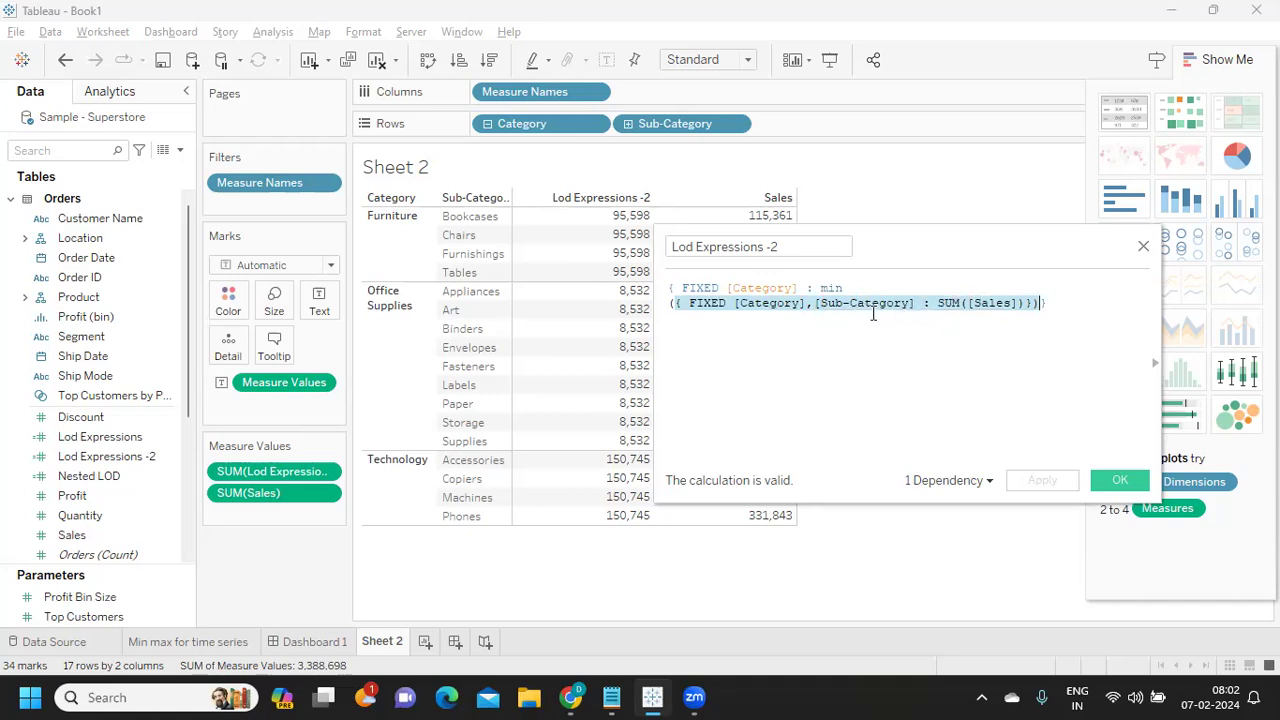
drag(820, 288, 845, 288)
key(ctrl+End)
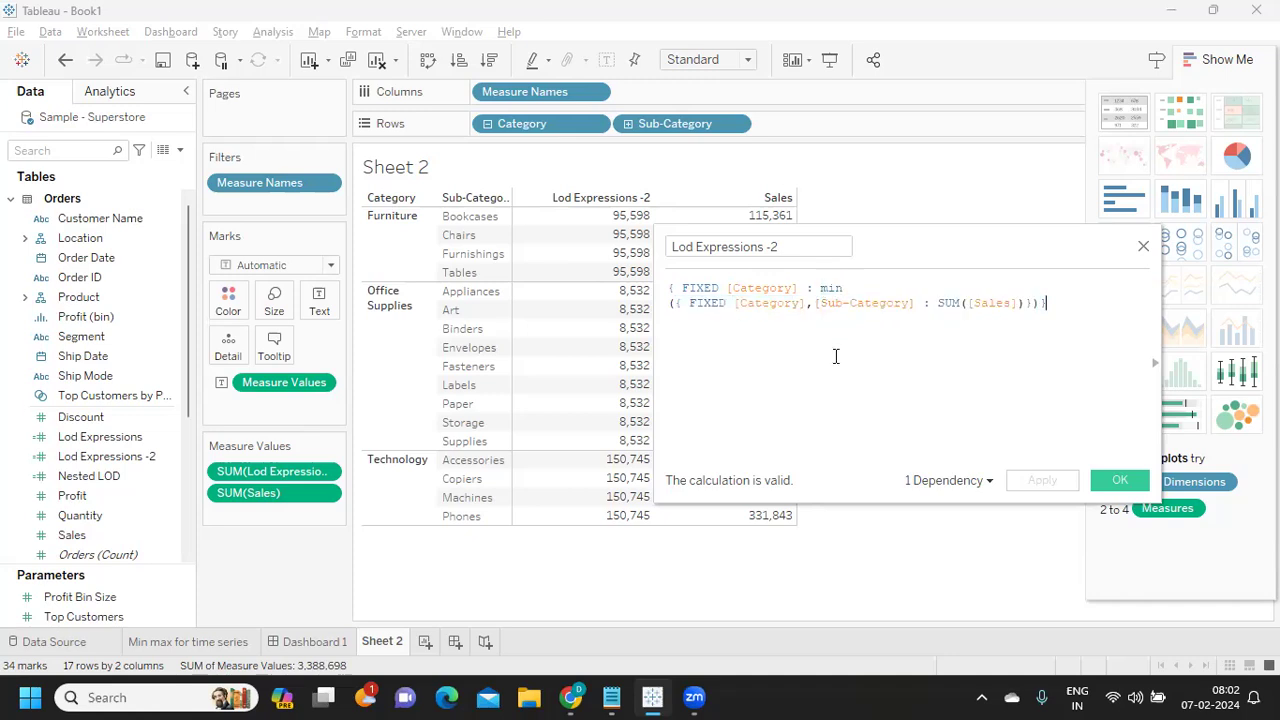
click(1118, 478)
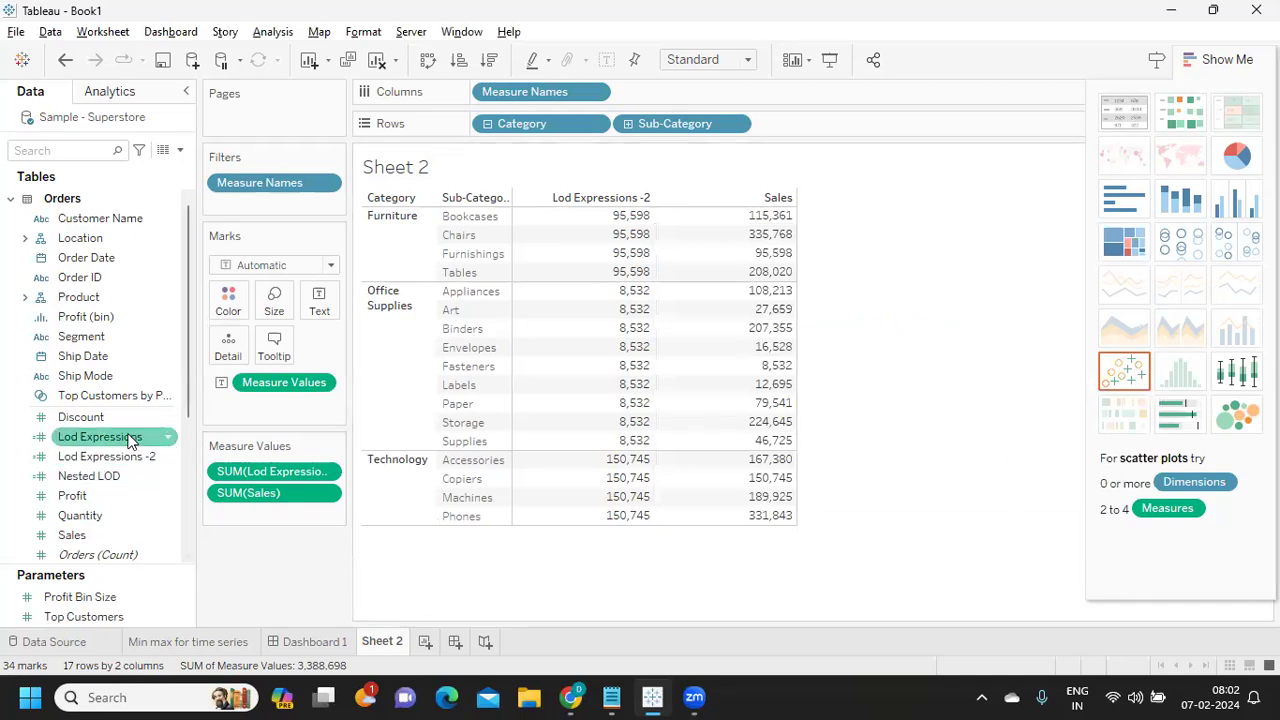
- Duplicate the Lod Expressions calculated field
click(165, 438)
click(170, 444)
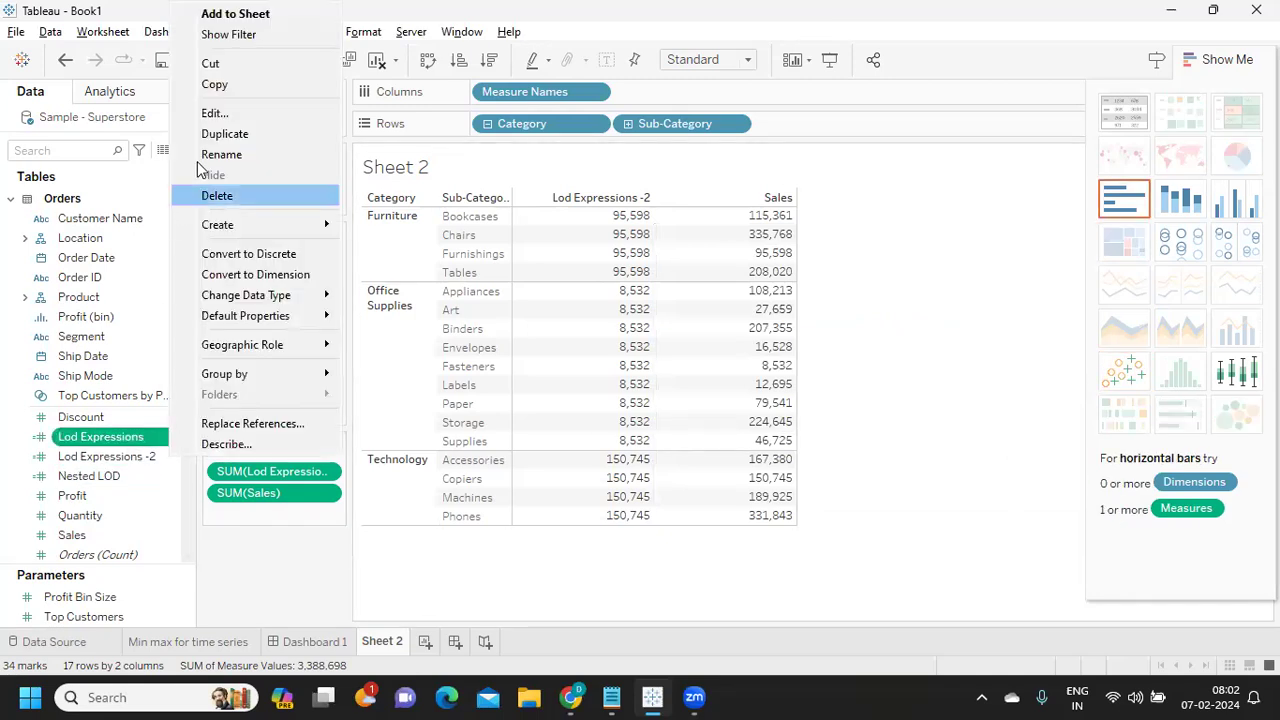
click(225, 135)
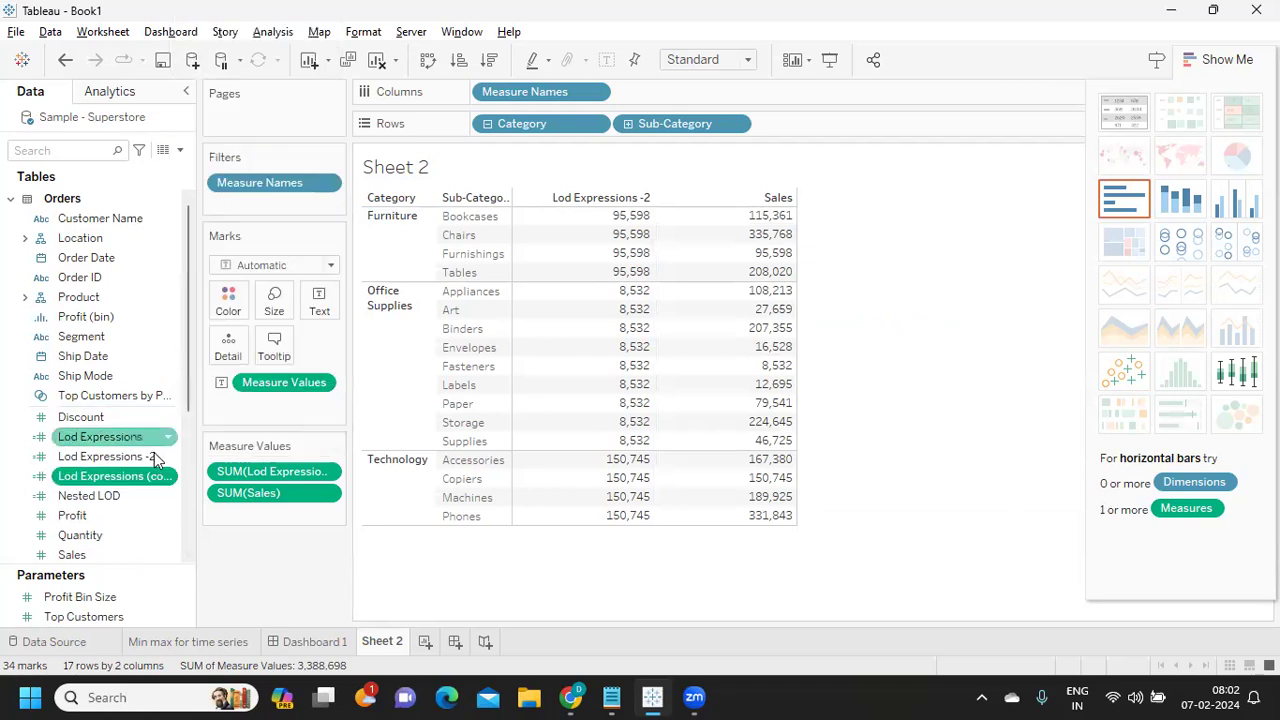
- On the Min max for time series sheet, open the duplicated Lod Expressions calculation for editing and rename it Lod Expressions 3
click(170, 479)
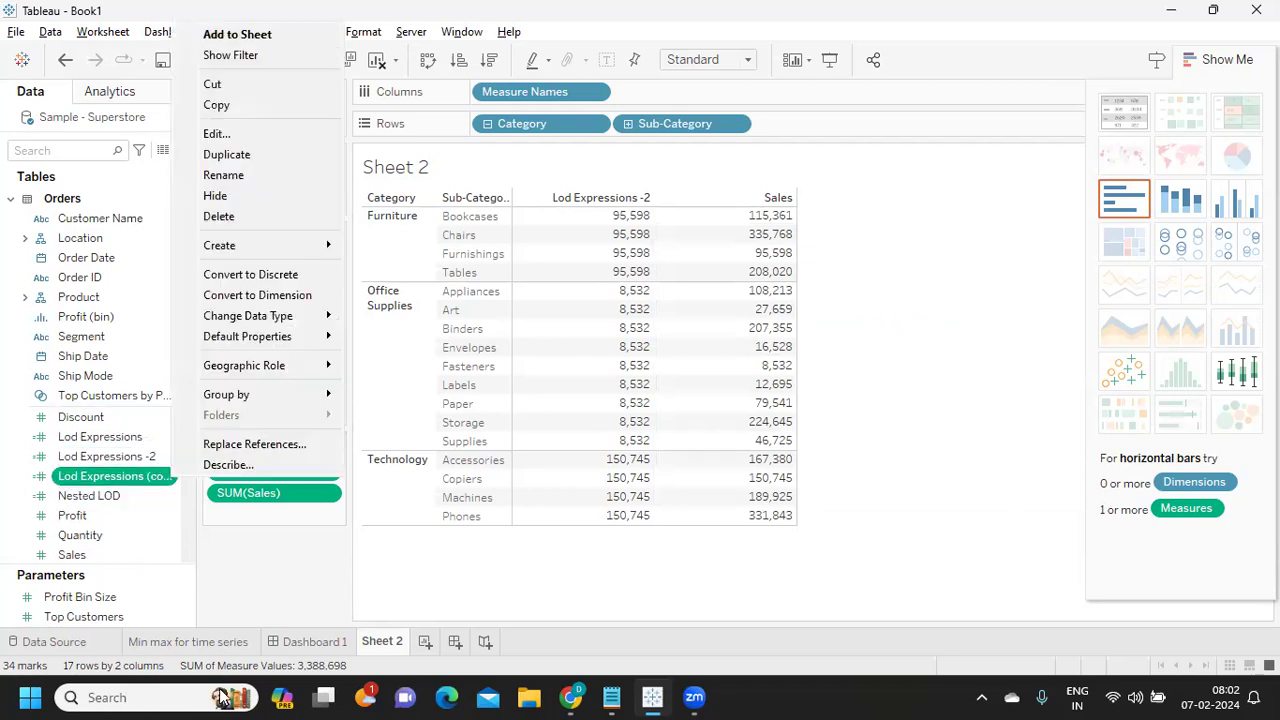
click(211, 652)
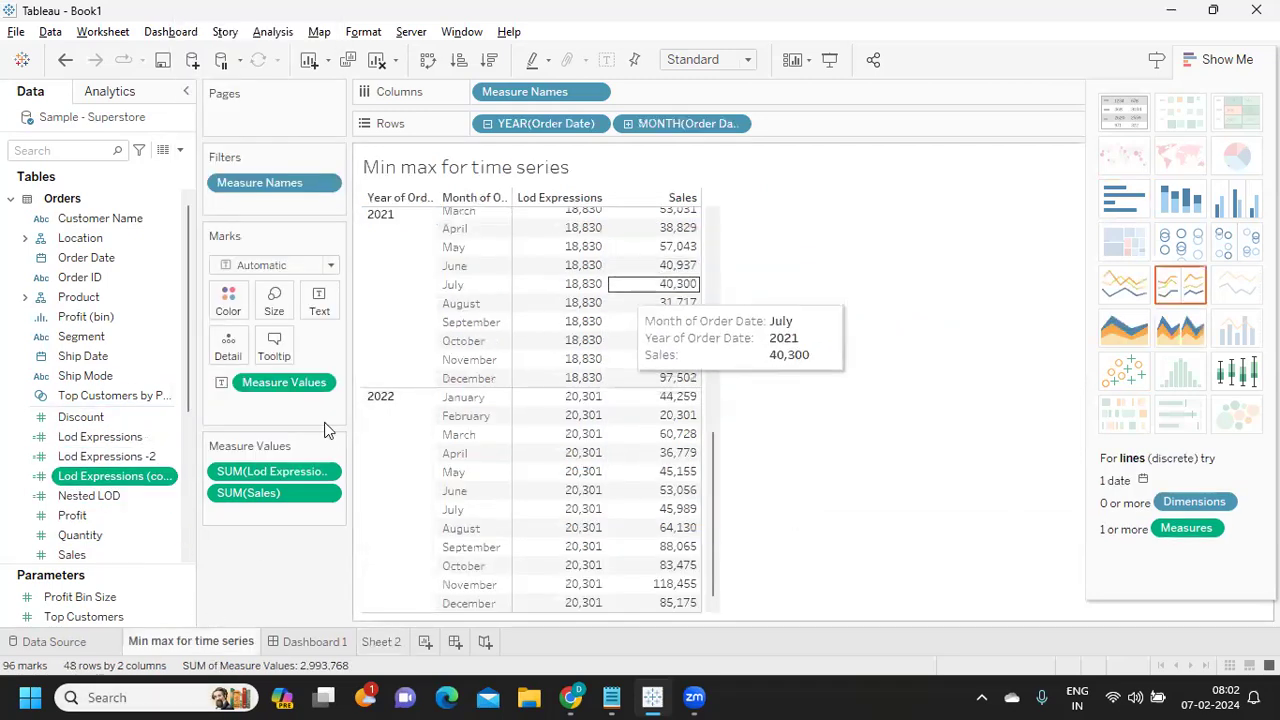
click(170, 478)
click(259, 138)
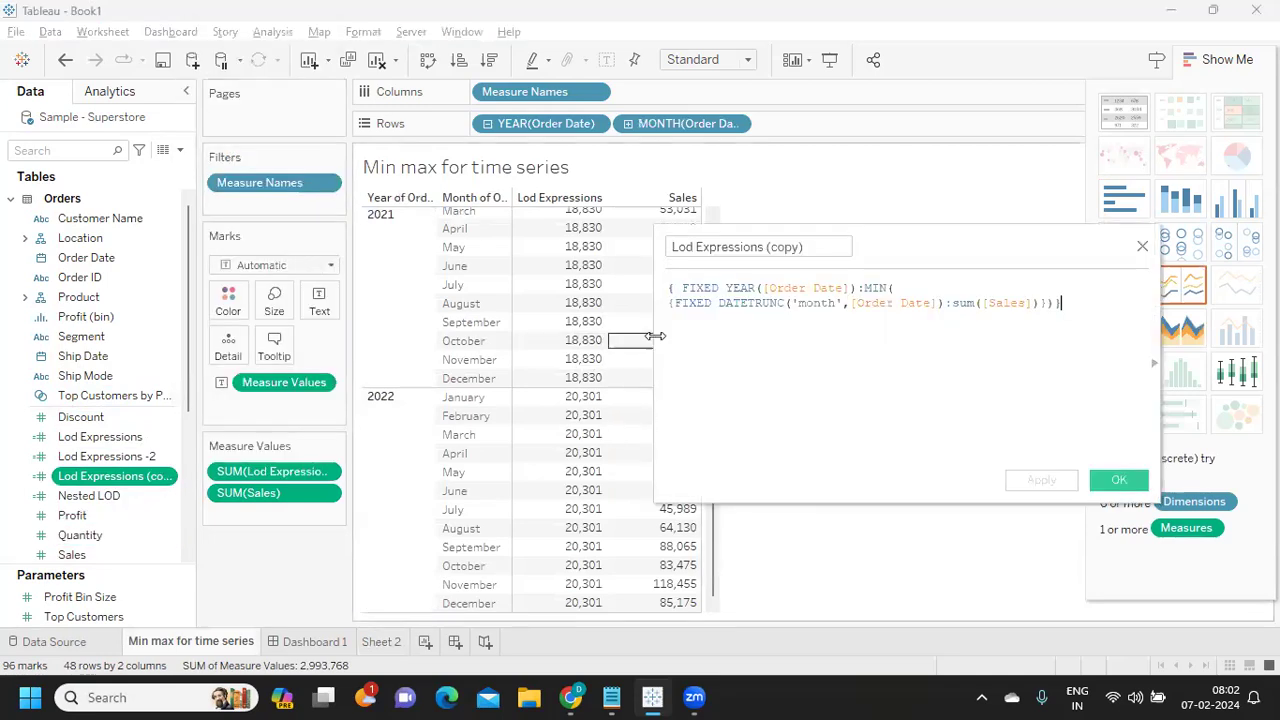
drag(773, 247, 819, 247)
text(3)
click(789, 369)
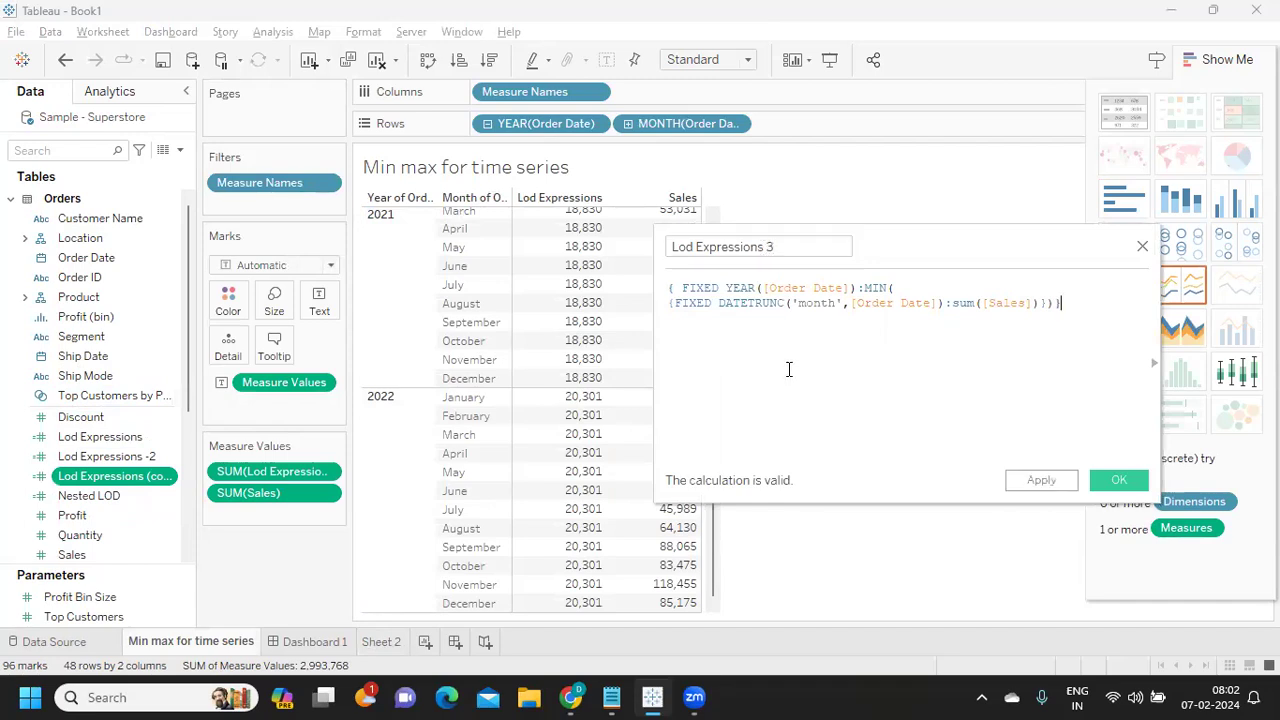
- Replace the outer MIN function with MAX in Lod Expressions 3, save it, and add the field to the sheet's measure values
double_click(875, 287)
text(max)
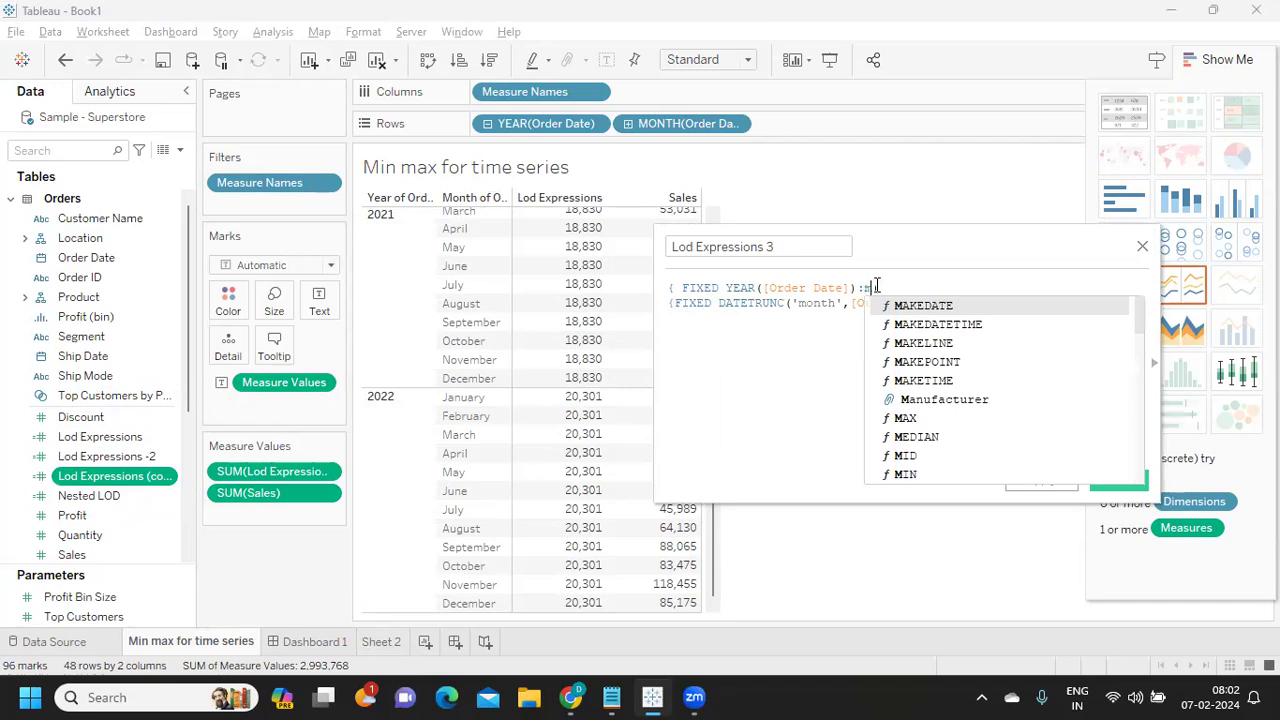
click(895, 306)
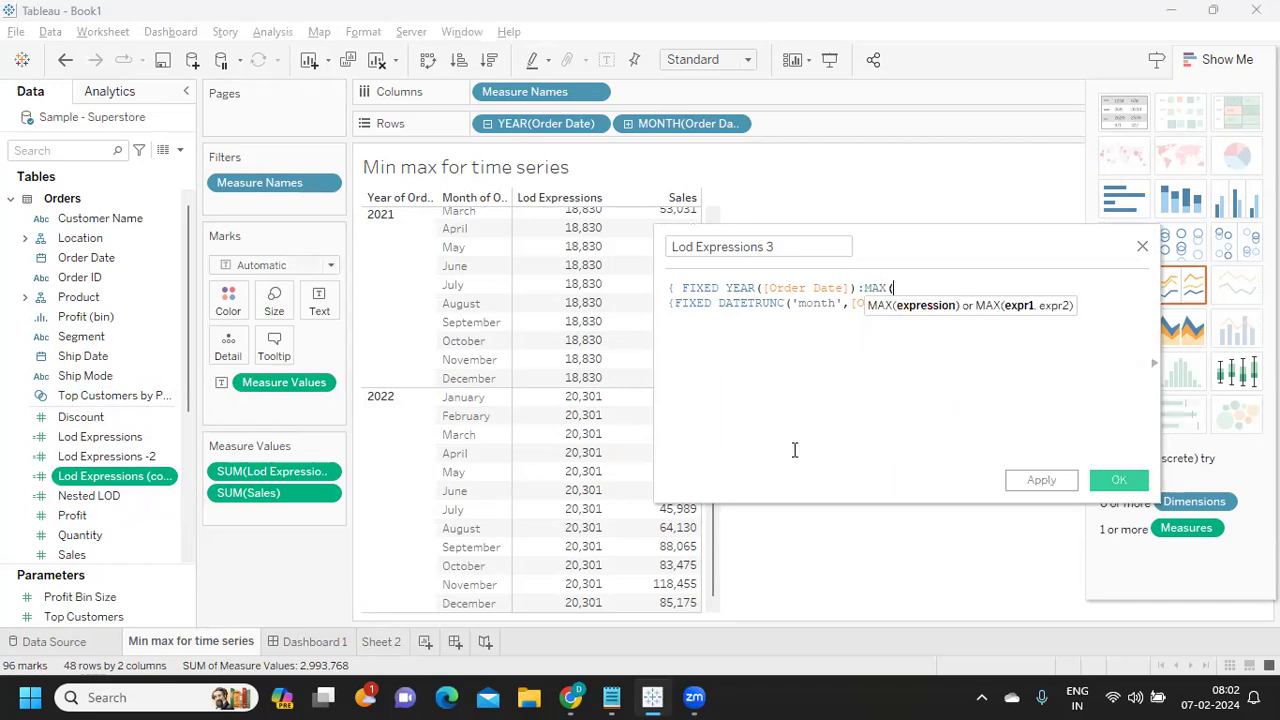
click(1041, 480)
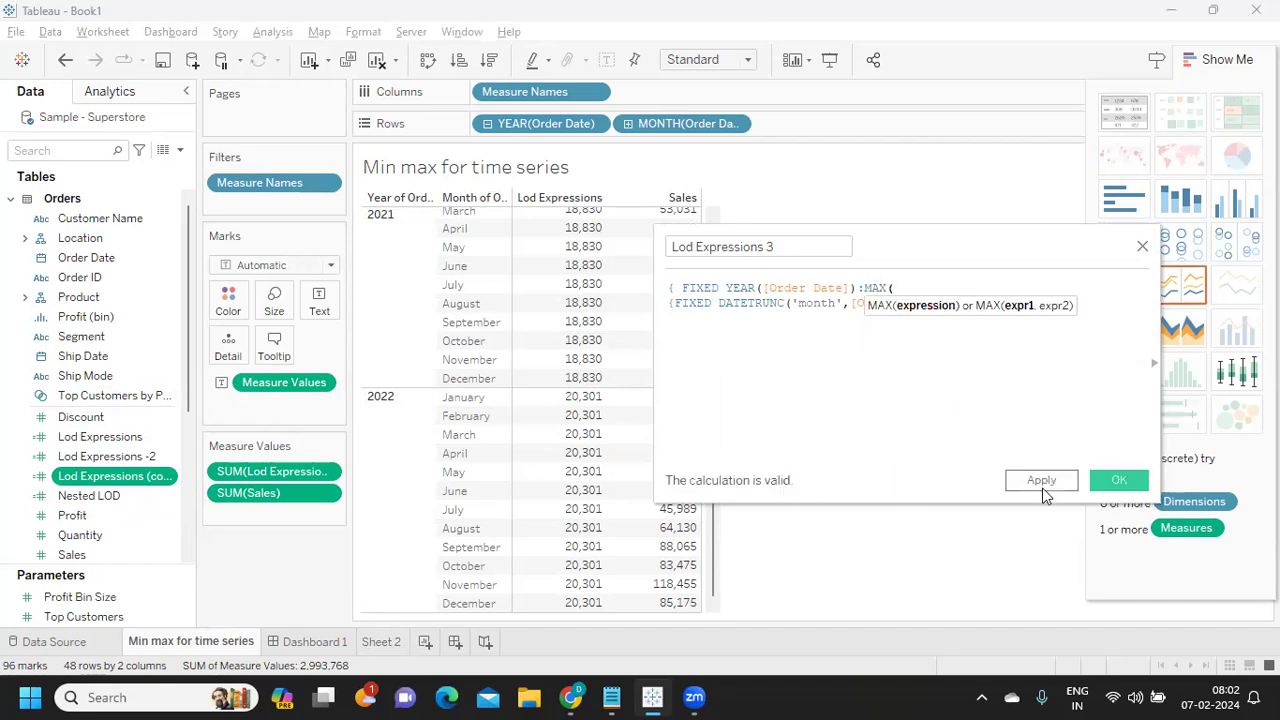
click(1119, 480)
drag(82, 477, 240, 520)
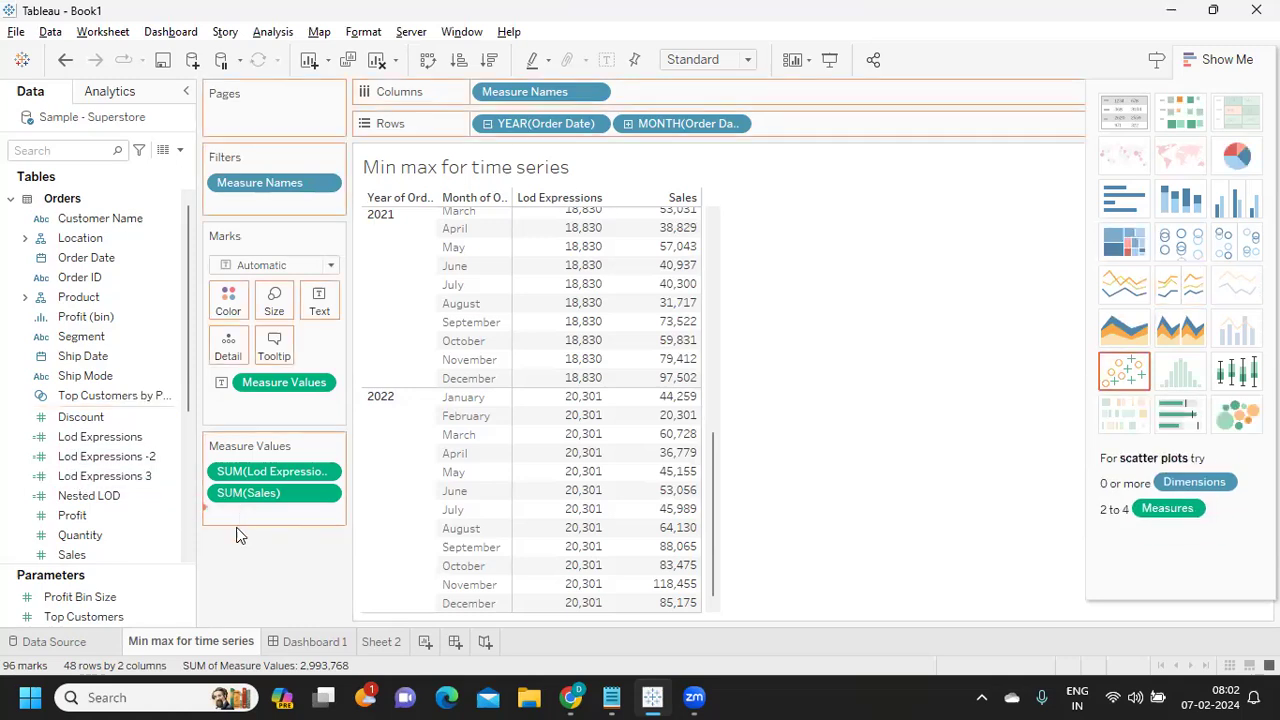
scroll(720, 425, up, 10)
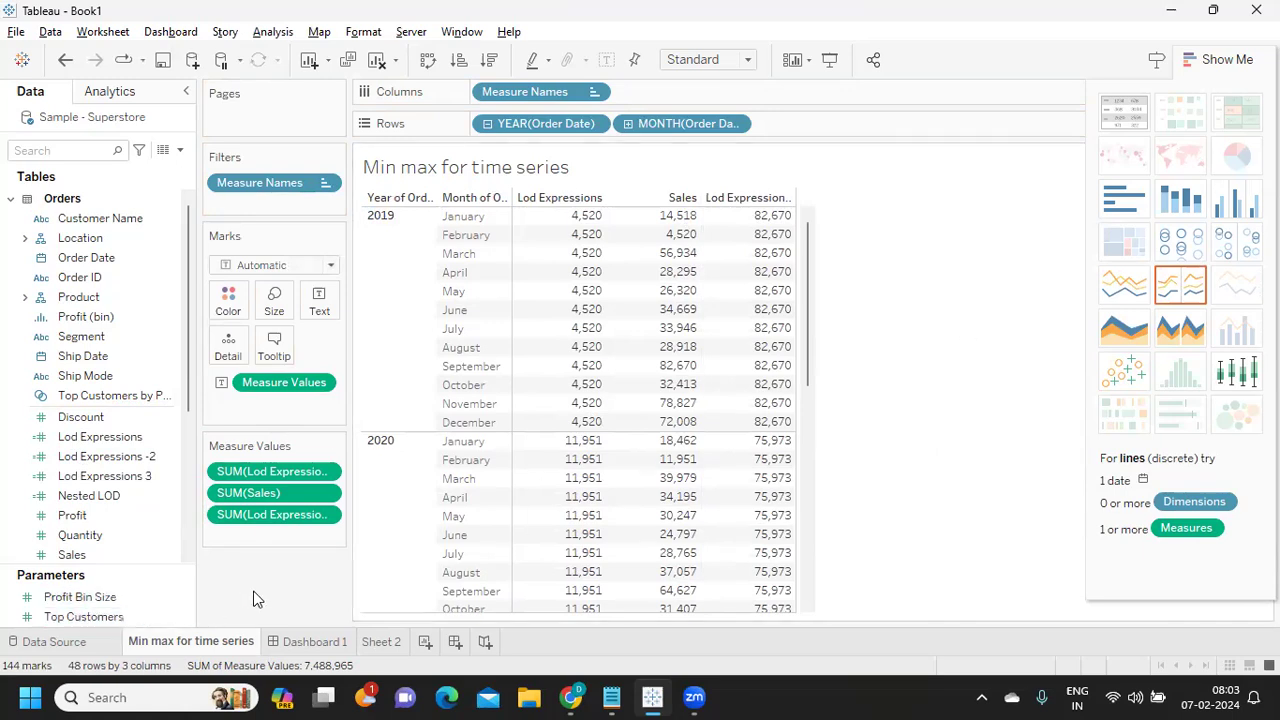
- Create a calculated field named LOD Filter and start its formula with IF SUM([Sales])=[Lod Expressions]
click(181, 152)
click(120, 172)
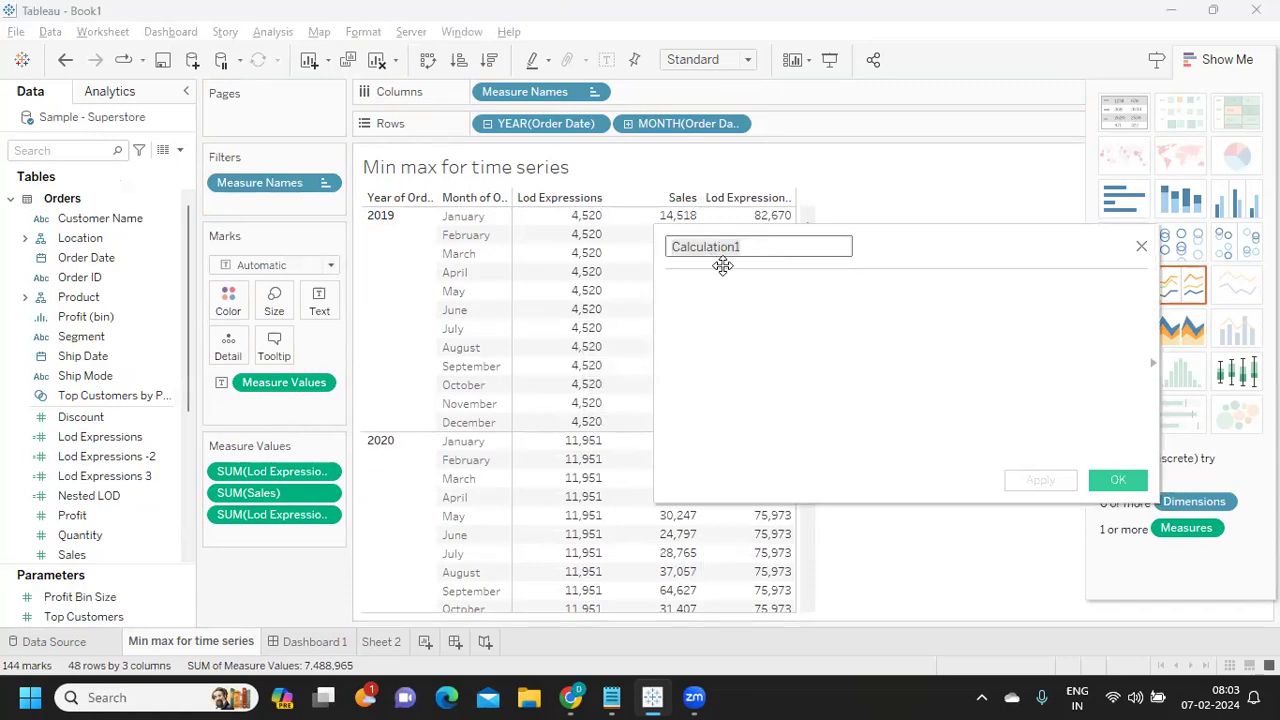
text(LOD Filter)
key(Tab)
text(su)
key(BackSpace)
key(BackSpace)
text(if sum(sa)
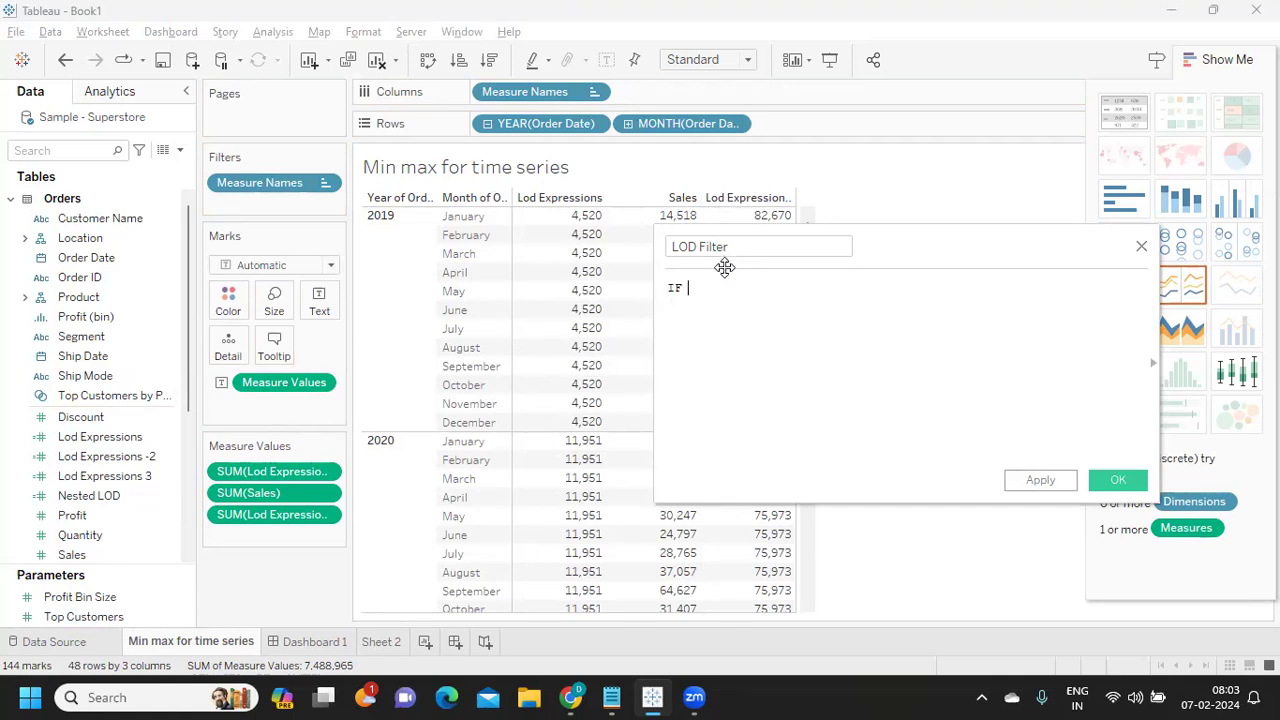
key(Return)
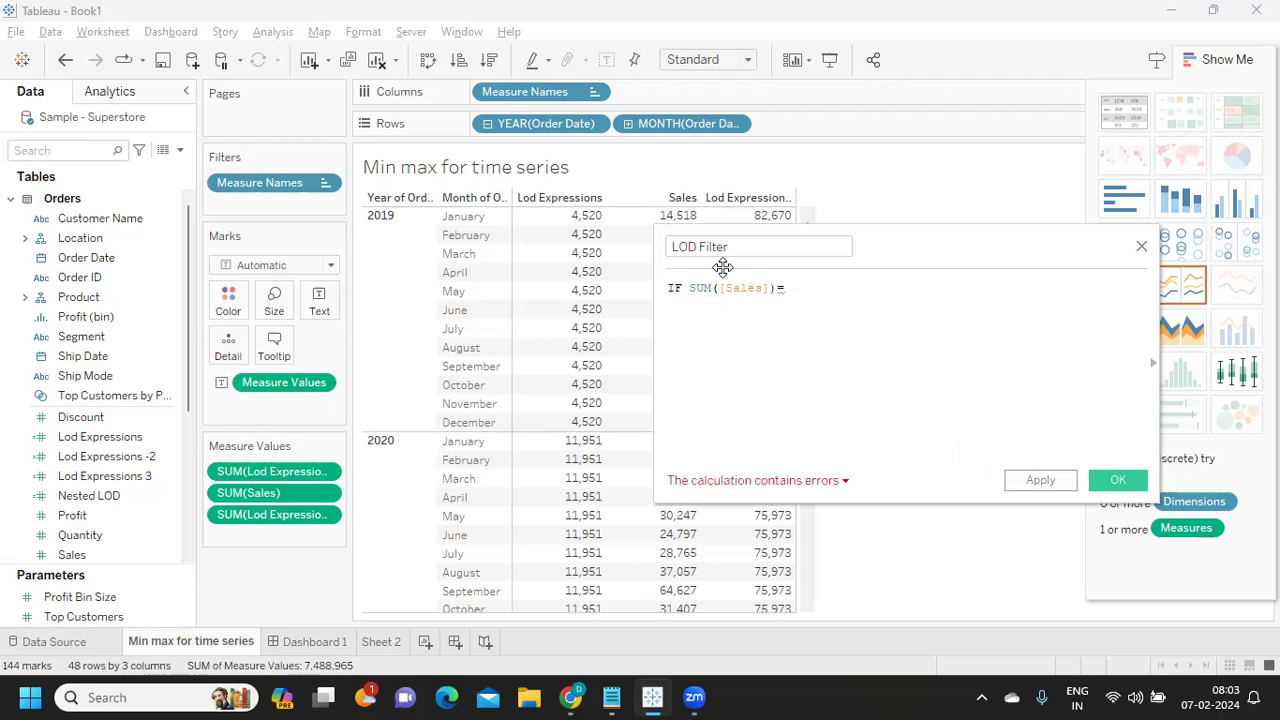
text(=lo)
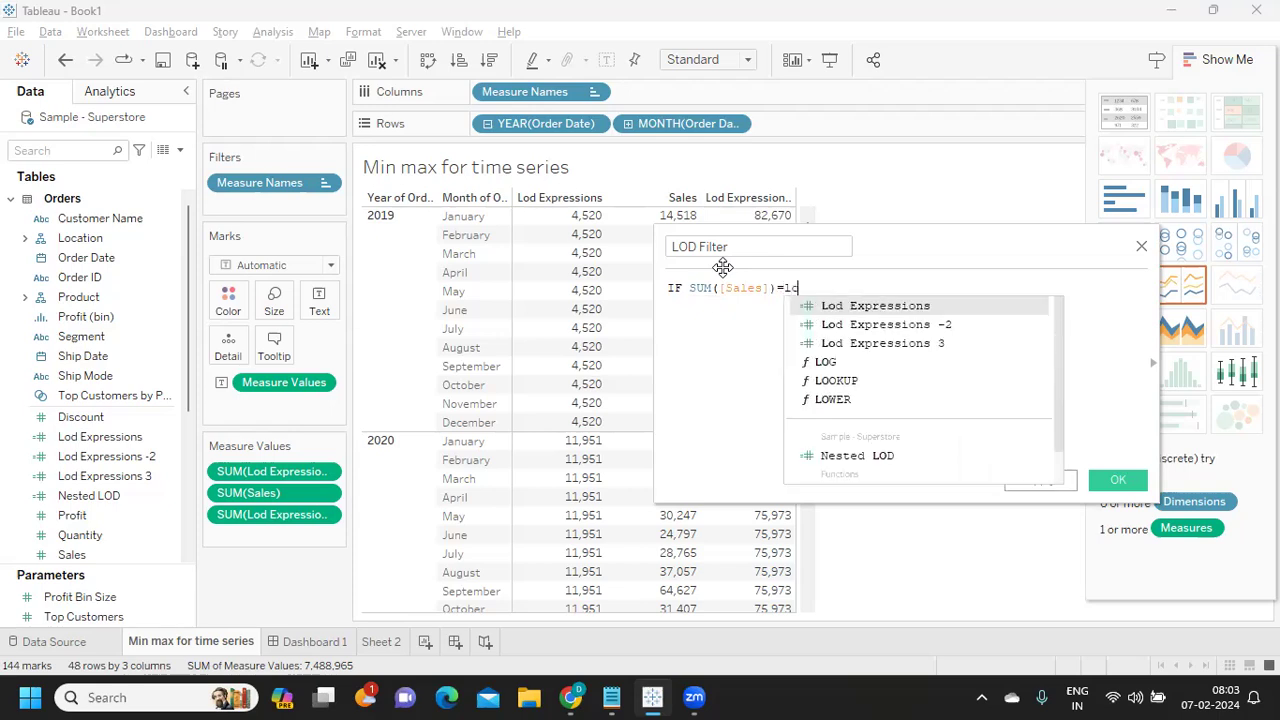
key(Return)
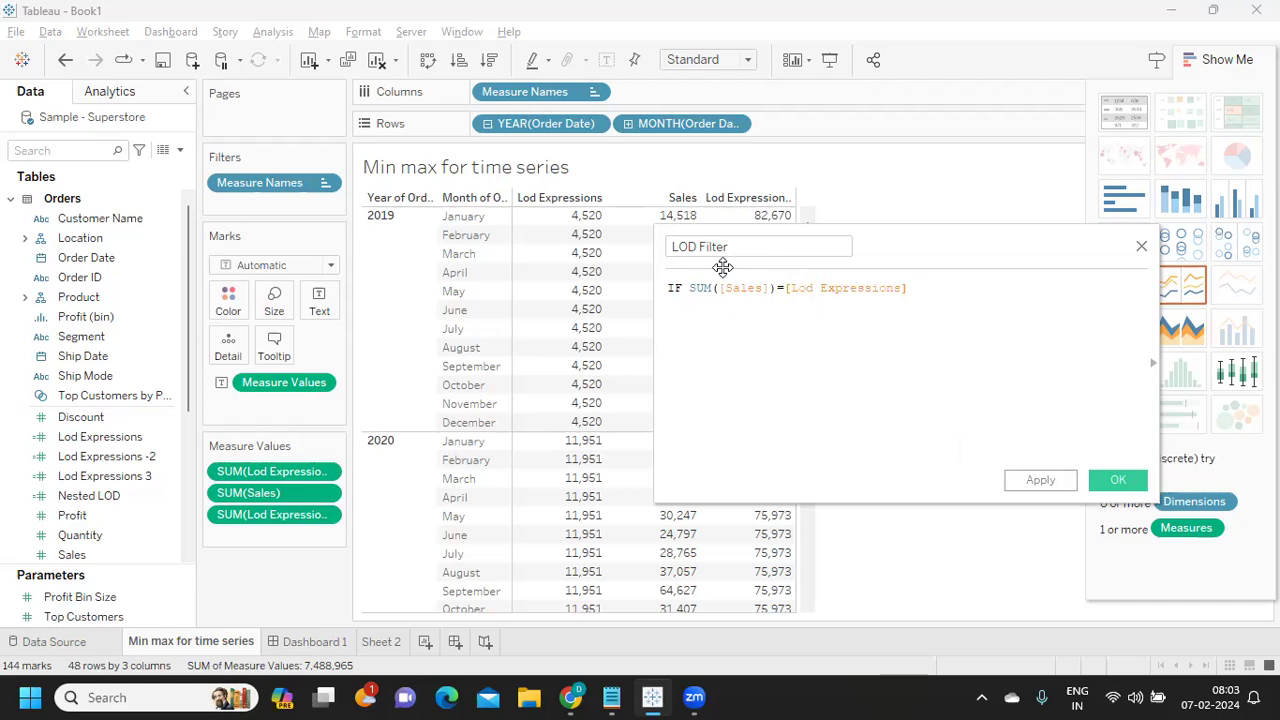
- Extend the LOD Filter condition with OR SUM([Sales]) = [Lod Expressions 3]
text(OR su)
key(Return)
text([sa)
key(Return)
text())
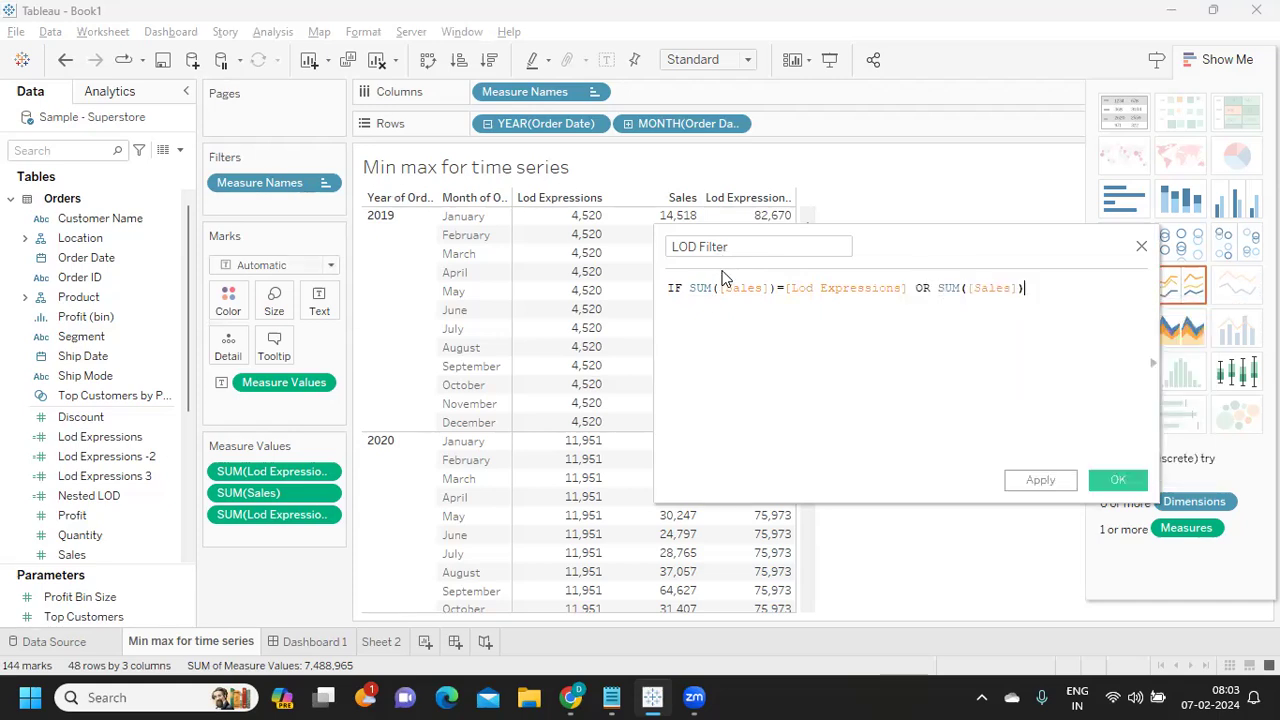
text( = lo)
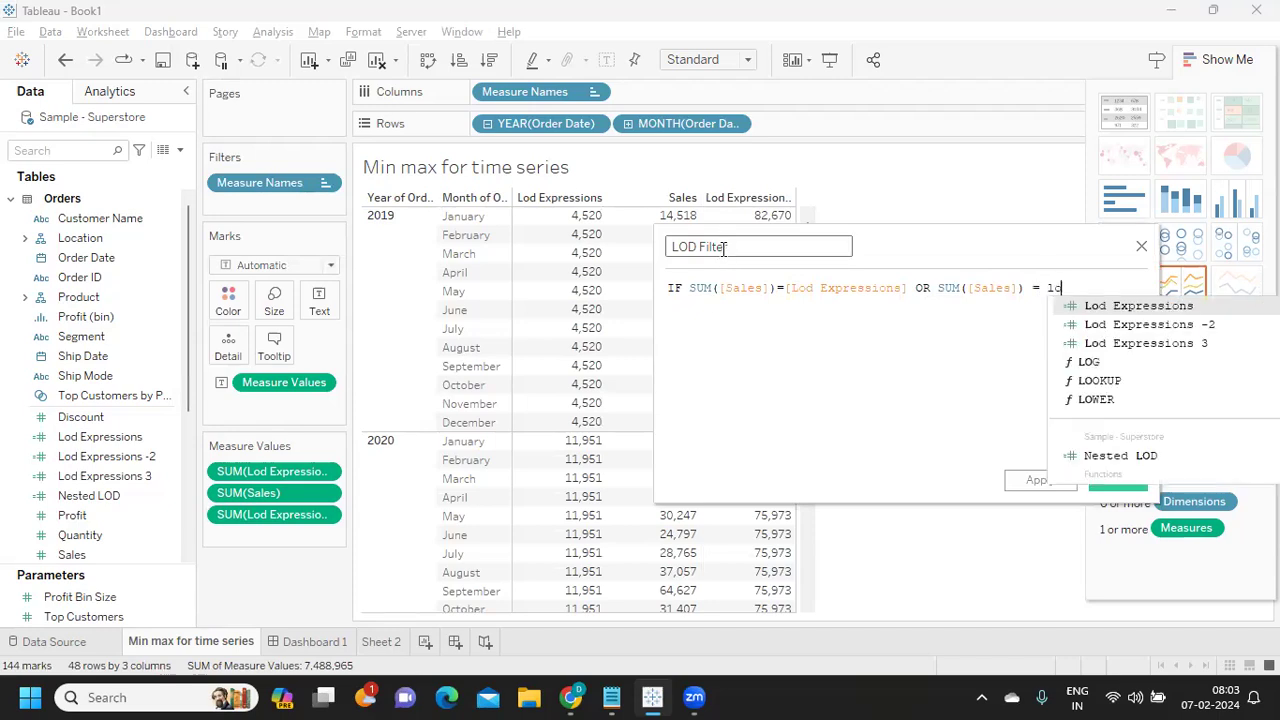
double_click(1128, 345)
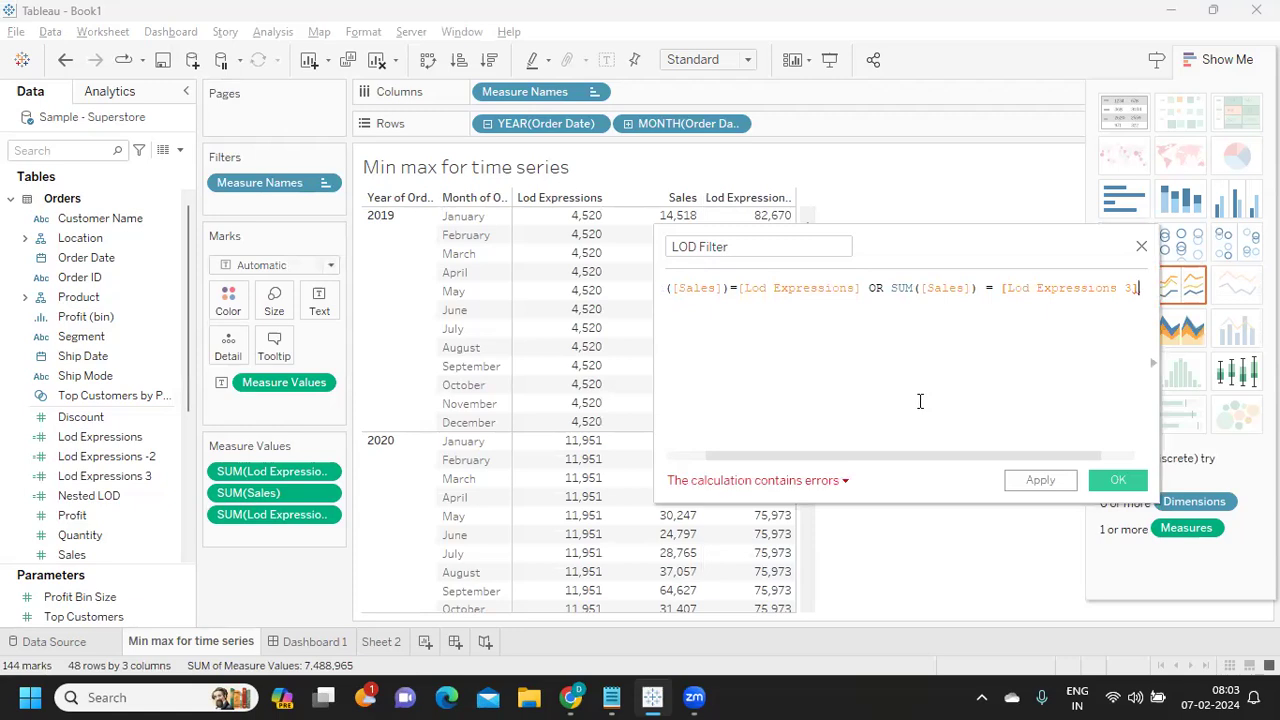
- Complete the LOD Filter formula on a new line with THEN 1 ELSE 0 END
key(Return)
text(THEN )
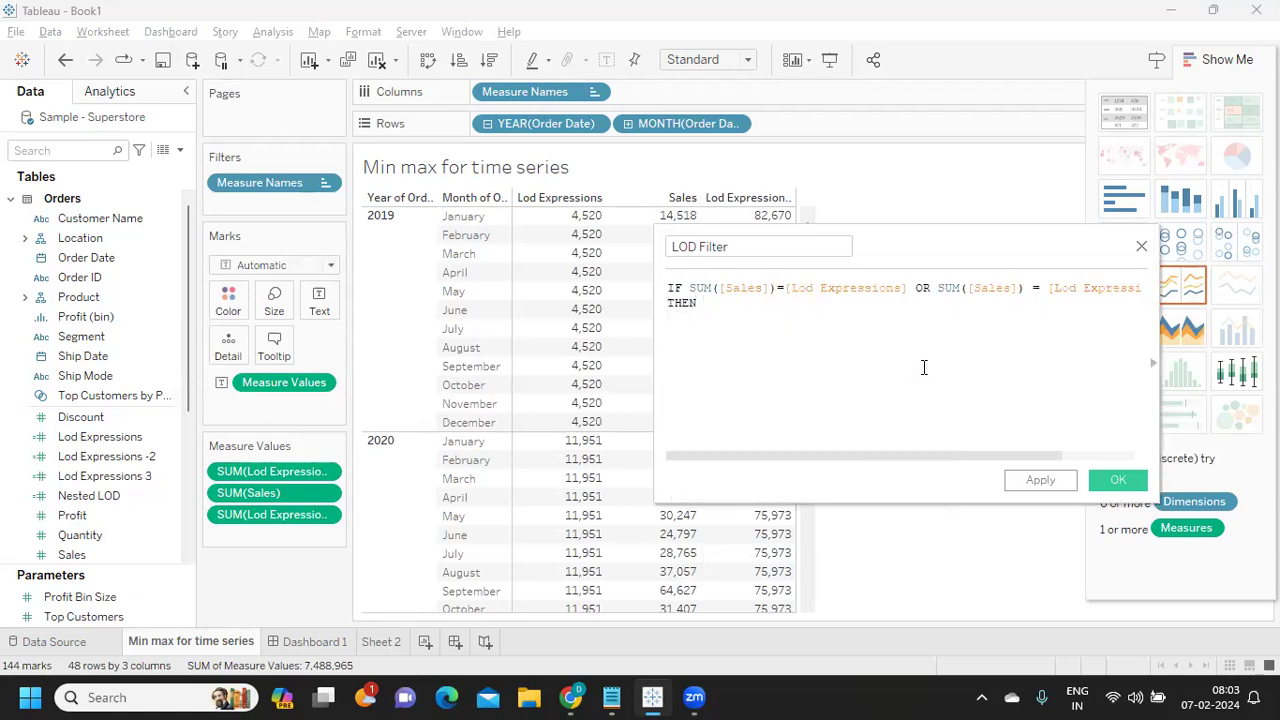
text(1 ELSE 0 END)
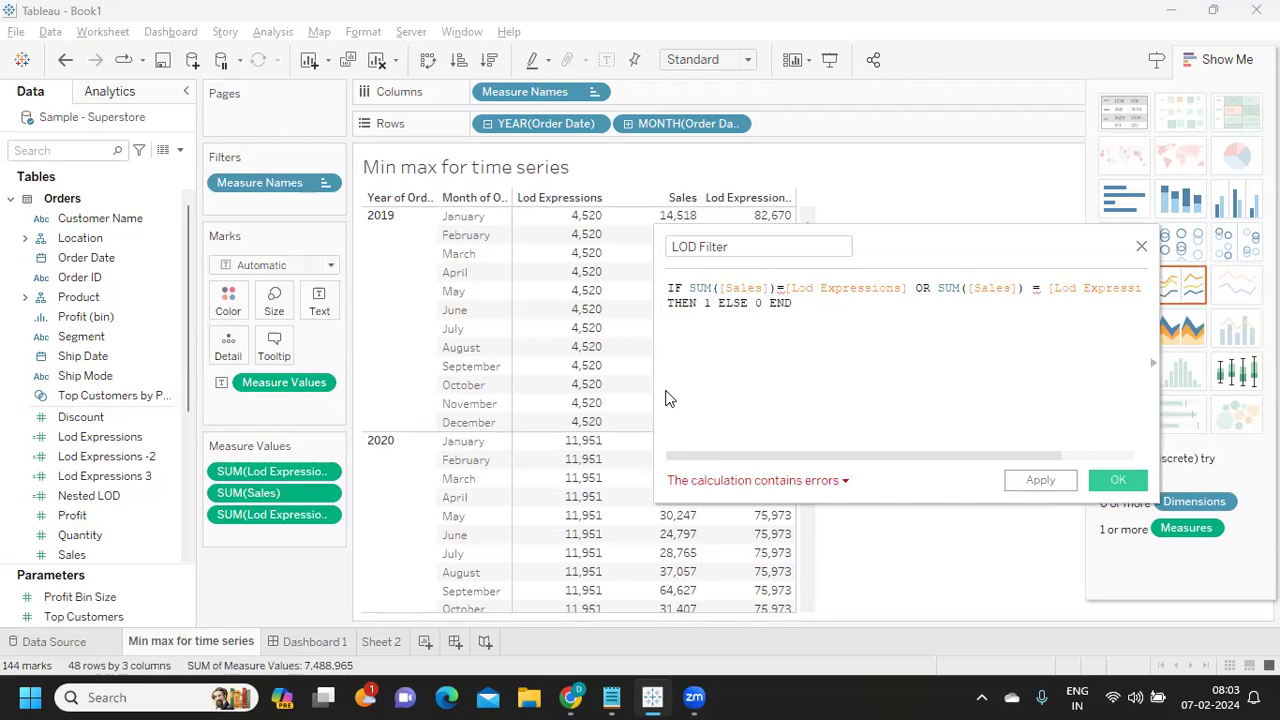
- Widen the calculation editor, wrap [Lod Expressions] and [Lod Expressions 3] in SUM( ), and save LOD Filter
drag(657, 390, 403, 364)
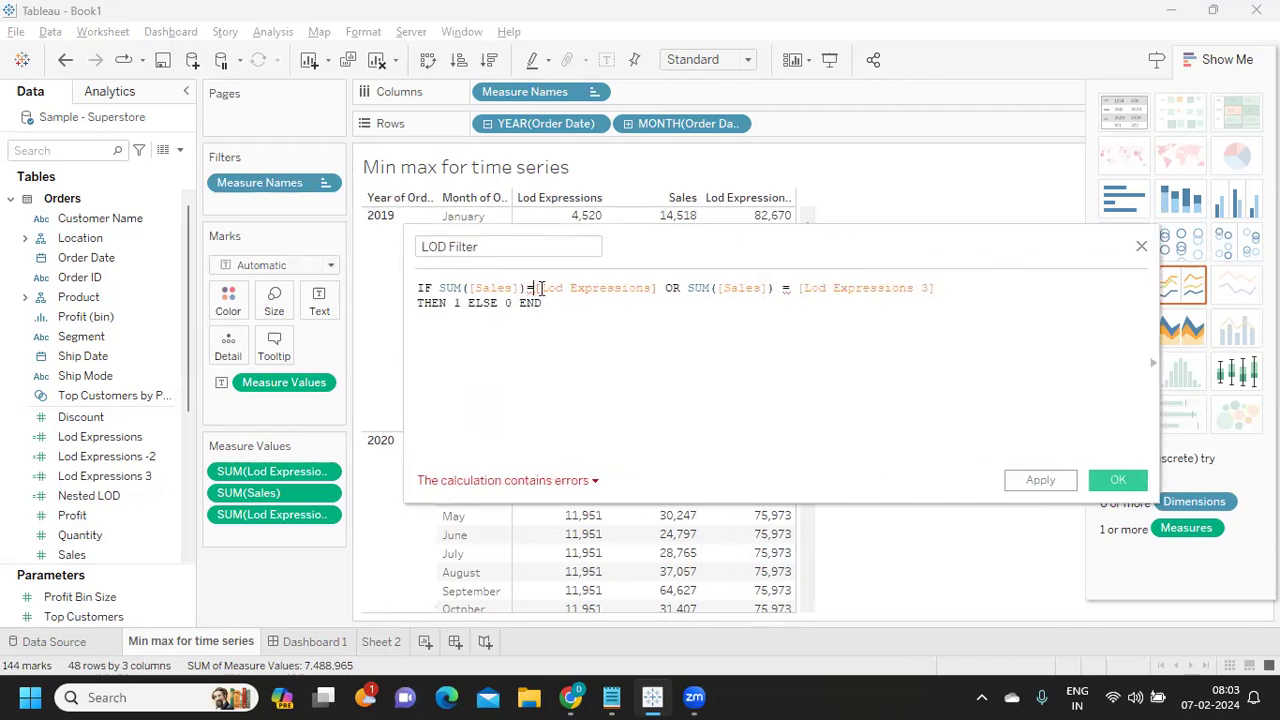
text(SUM()
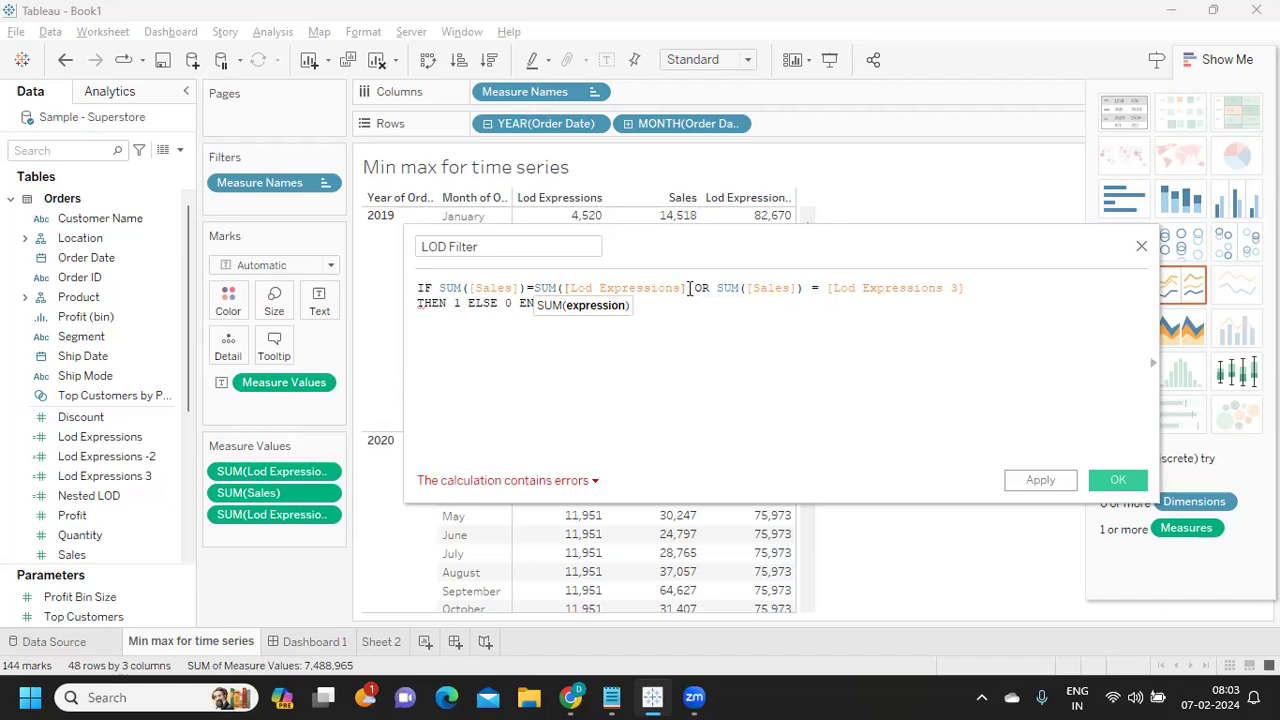
text())
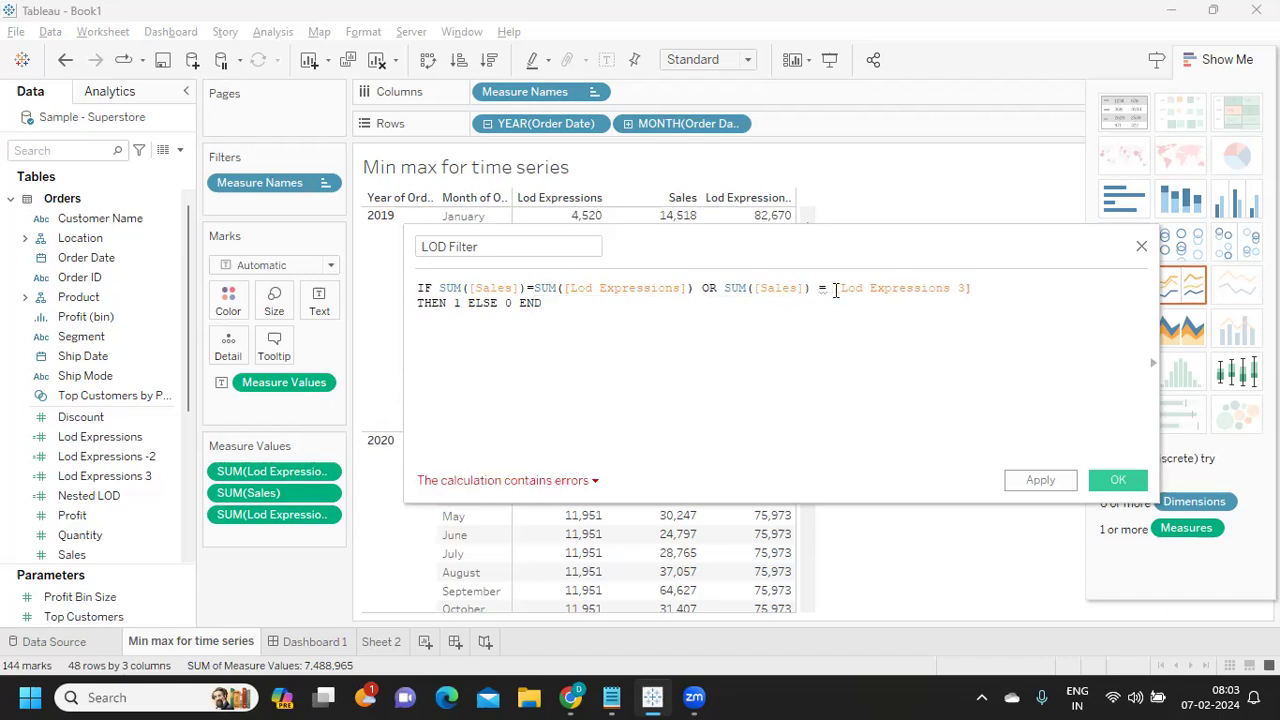
text(SUM()
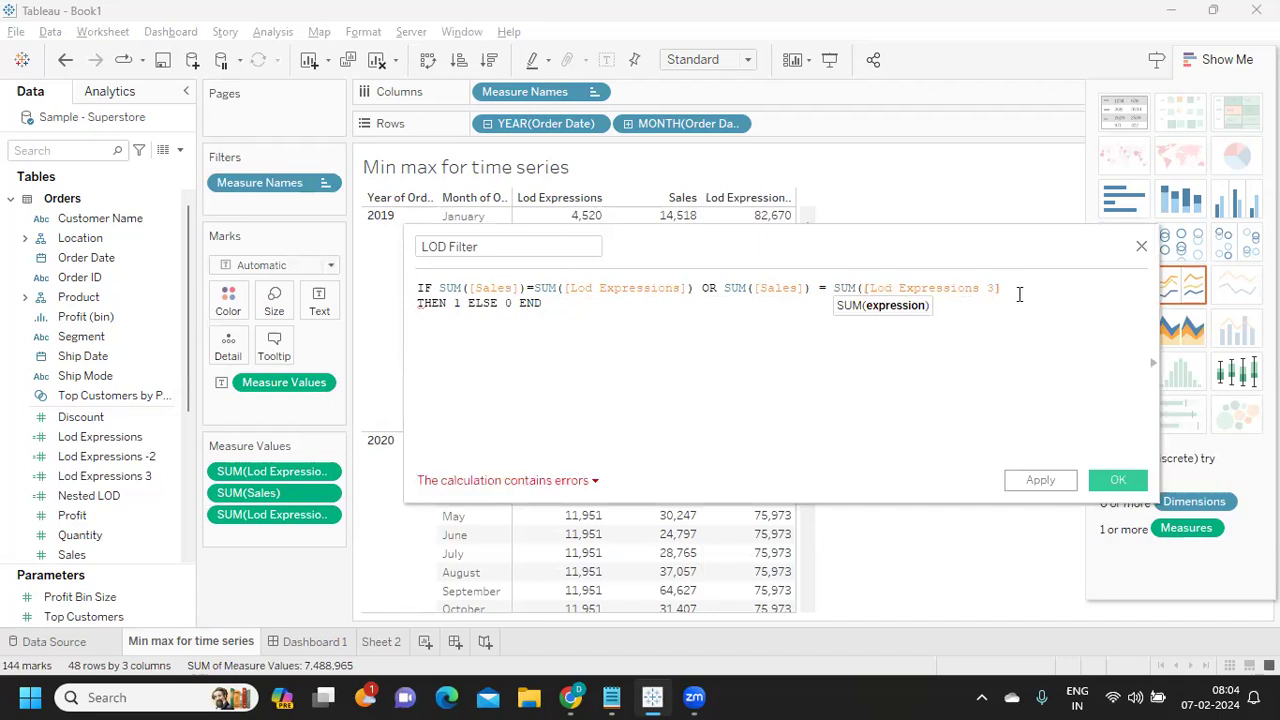
text())
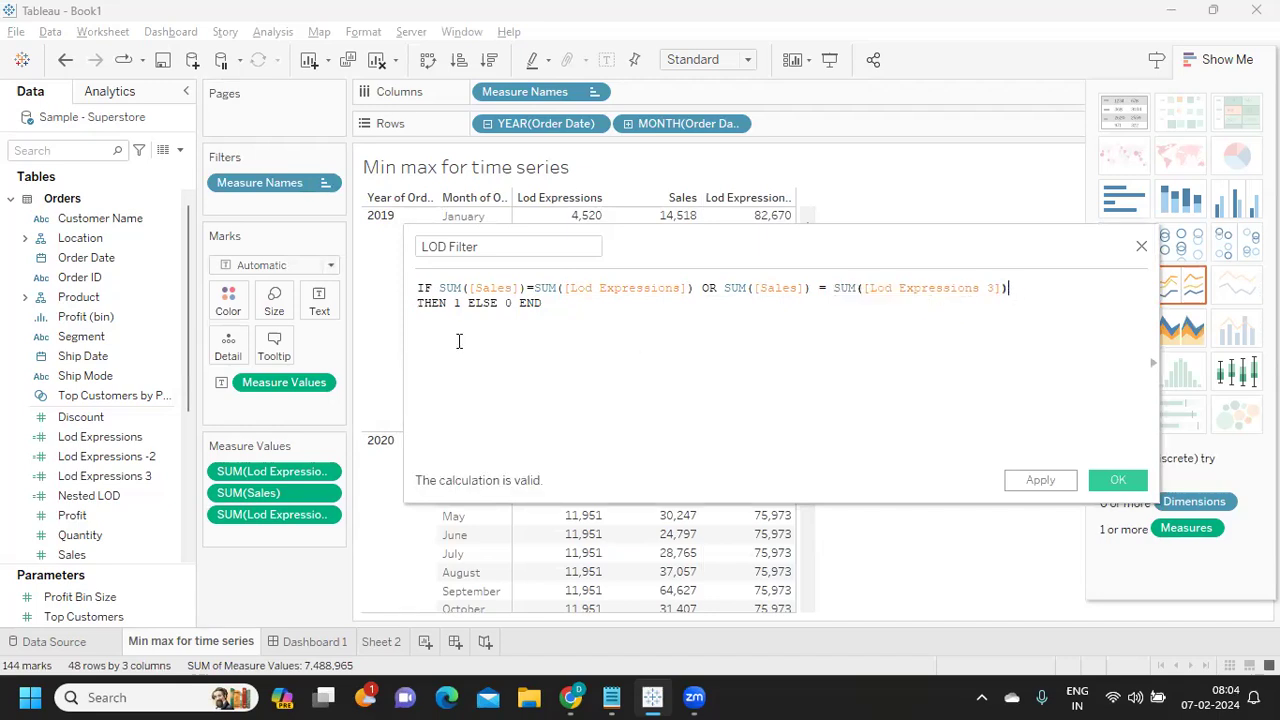
click(1031, 484)
click(1108, 482)
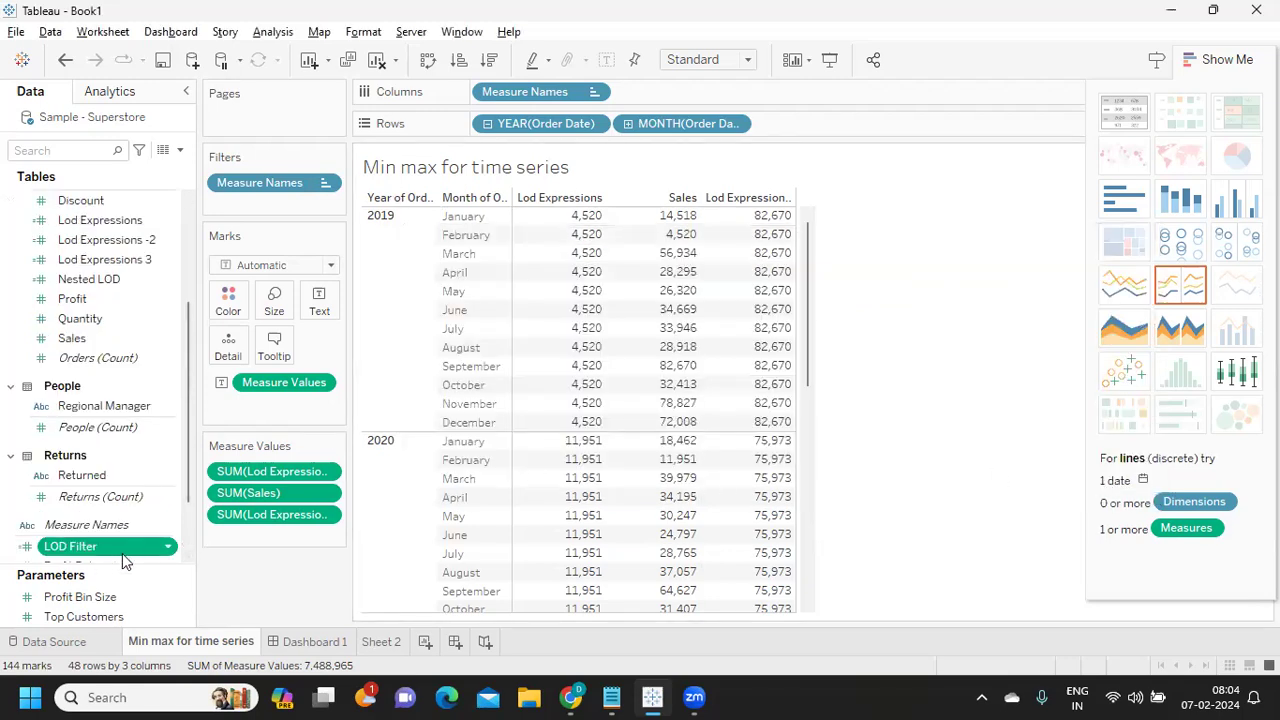
- Convert the LOD Filter field to discrete and filter the Min max for time series sheet to its value 1
drag(88, 548, 240, 206)
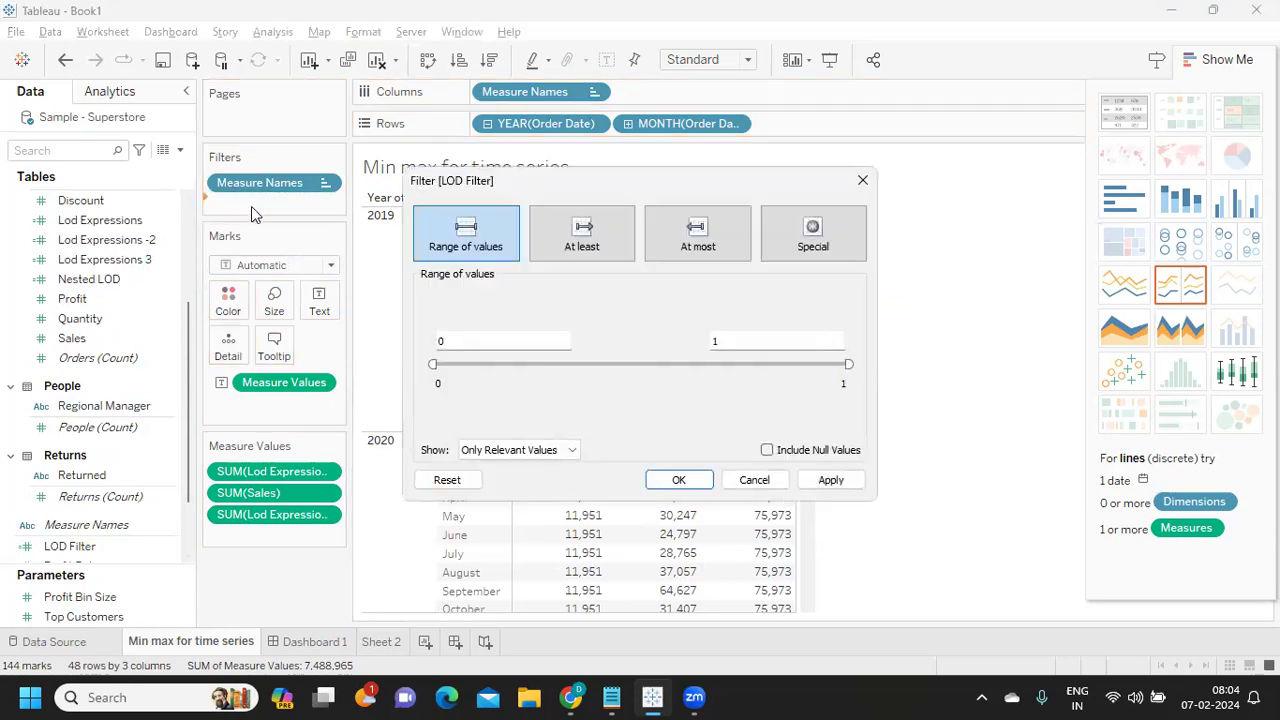
click(754, 480)
click(169, 546)
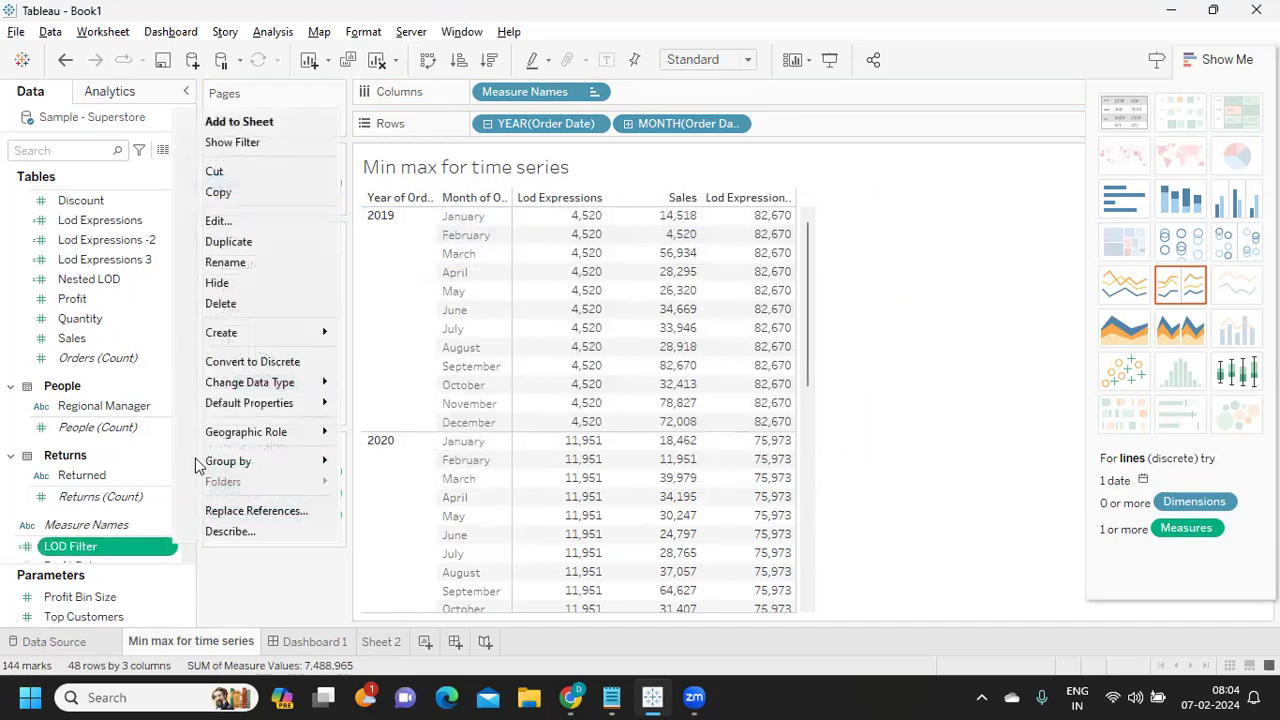
click(250, 366)
drag(100, 545, 281, 208)
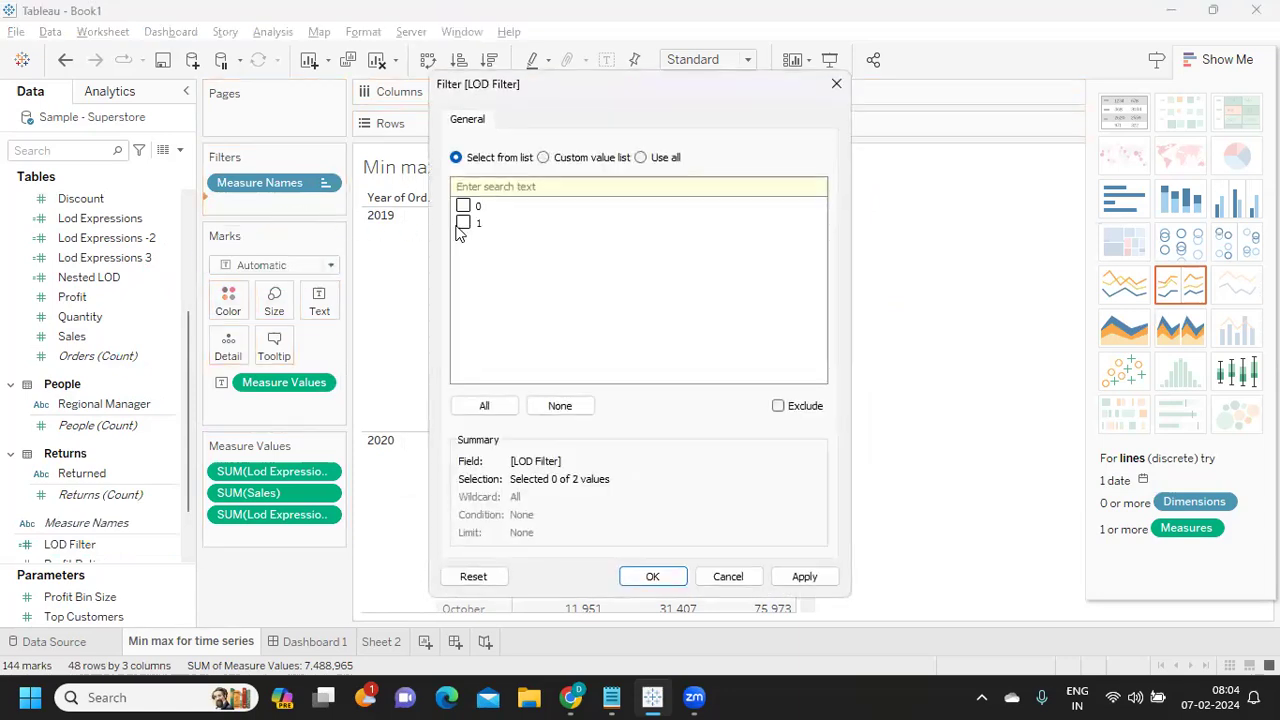
click(806, 578)
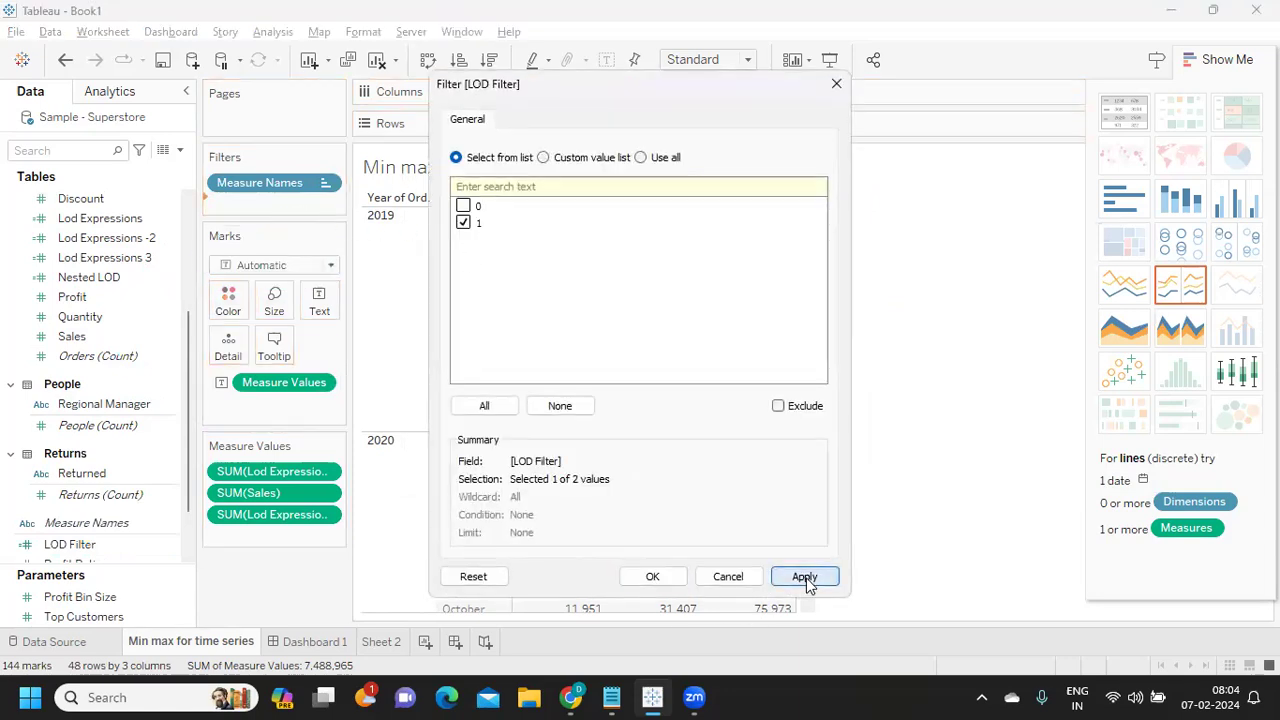
click(641, 580)
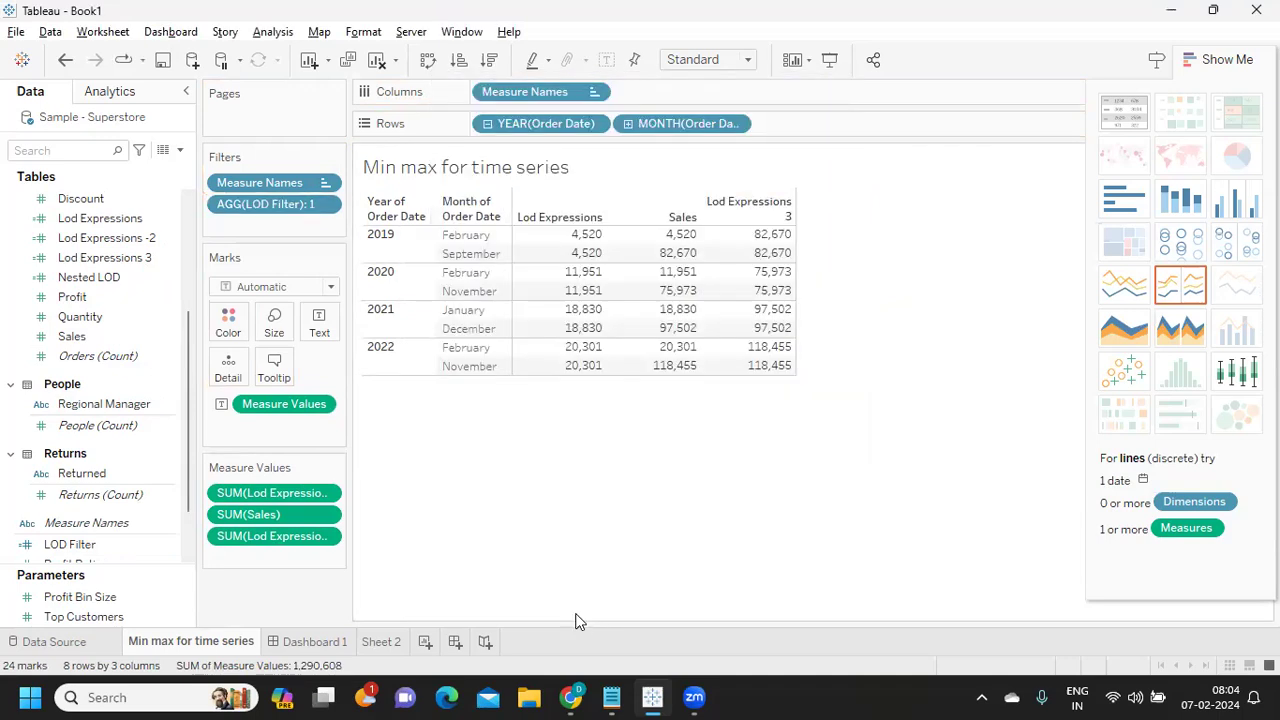